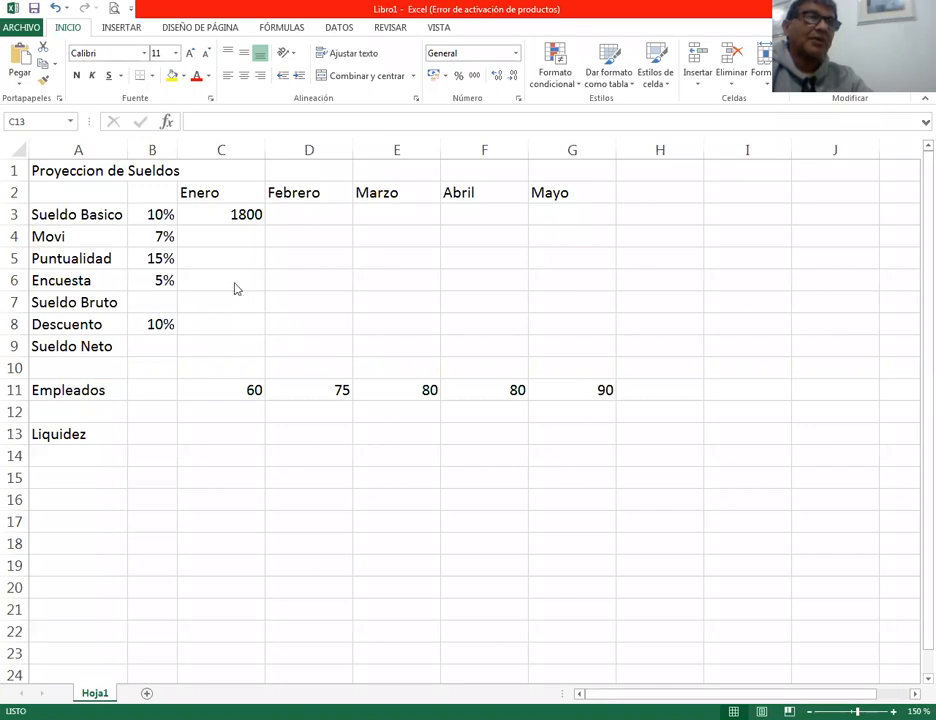
Step: Enter the formula =C3*B3 in D3 to calculate February's base salary increase
click(312, 213)
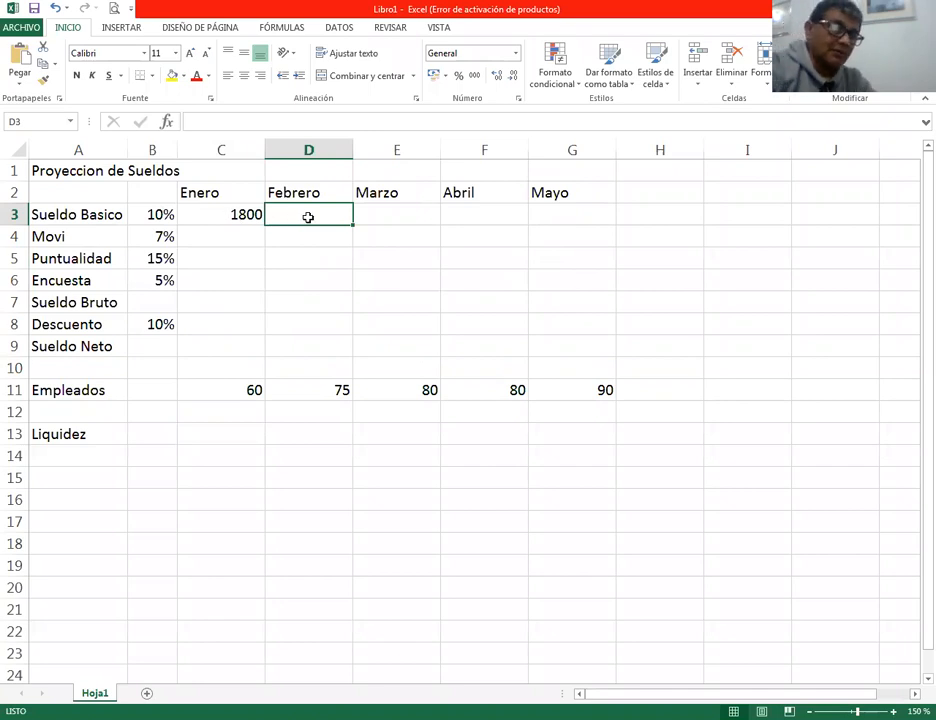
text(=)
click(244, 212)
text(*)
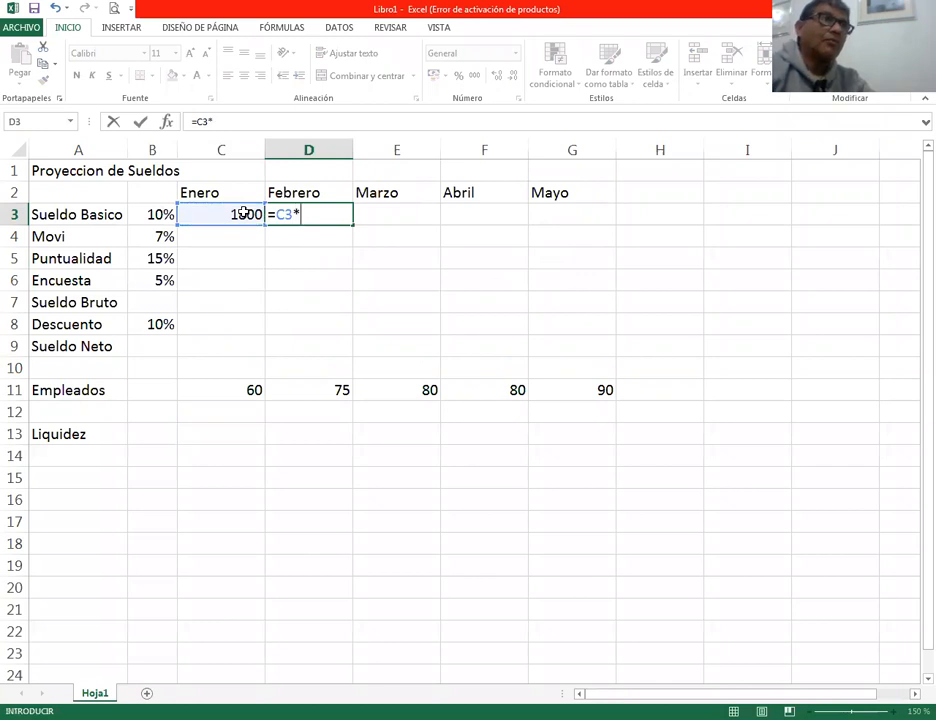
click(163, 213)
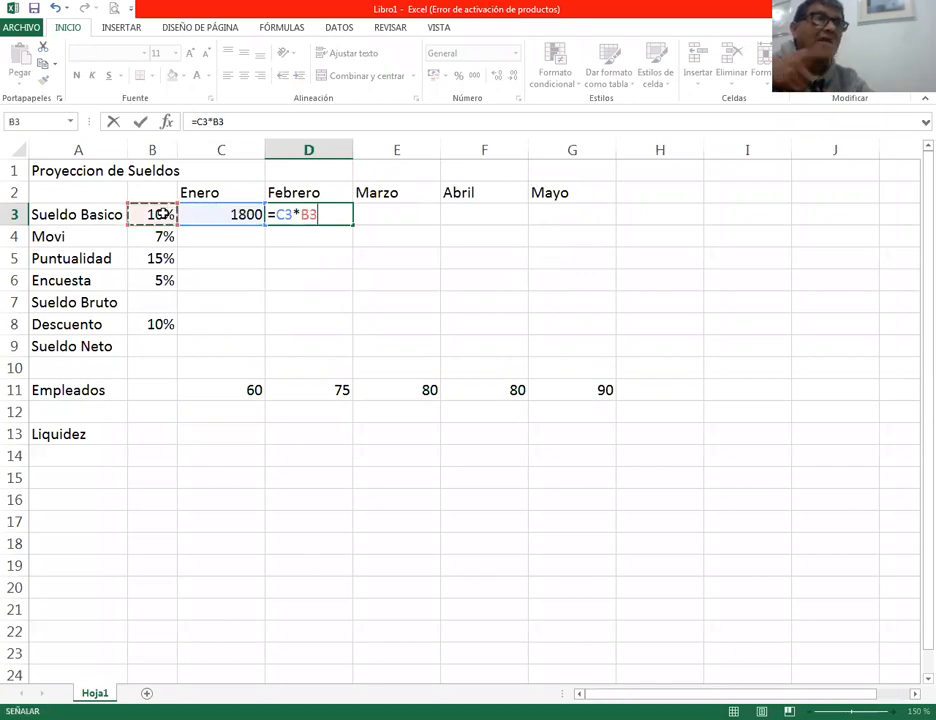
key(Return)
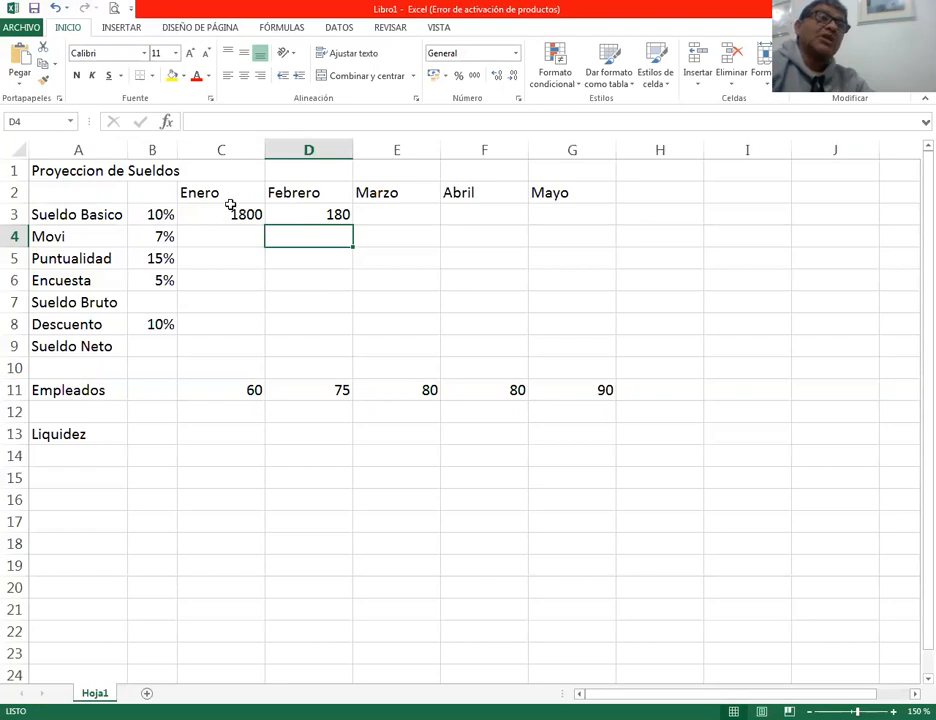
Step: Add the January base salary to the February formula in D3, making it =C3*B3+C3
double_click(343, 216)
text(+)
click(247, 214)
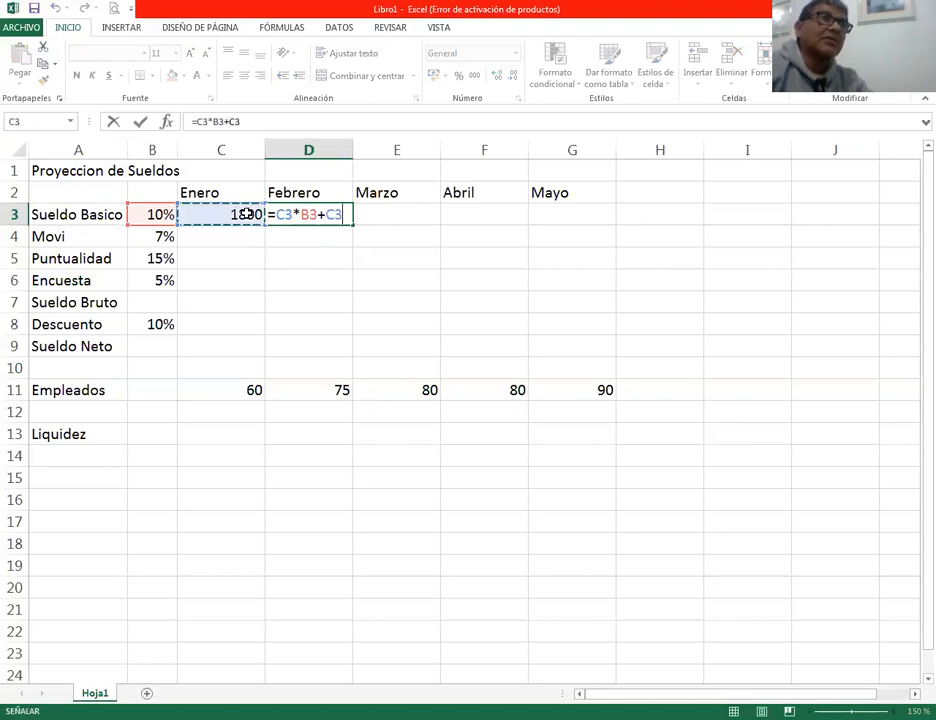
key(Return)
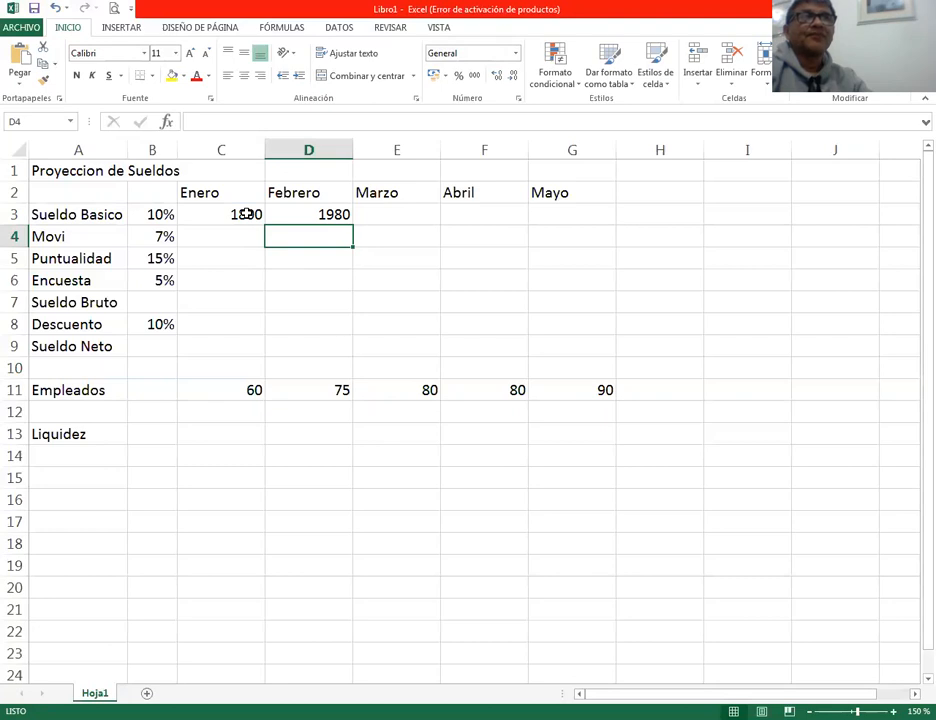
Step: Examine the cell references used in the February base salary formula in D3
double_click(318, 214)
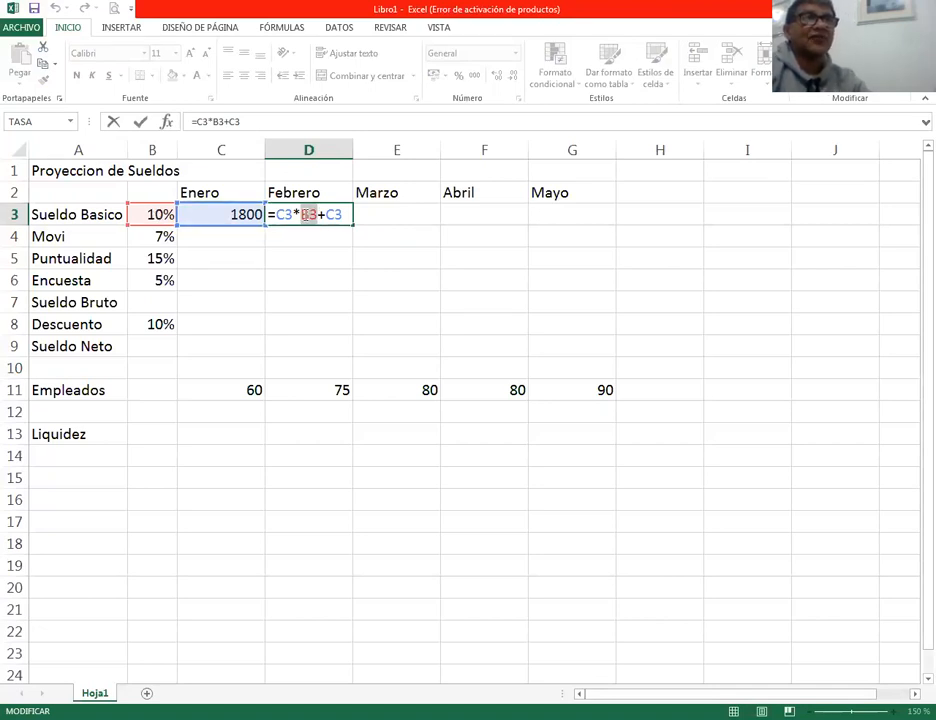
click(312, 216)
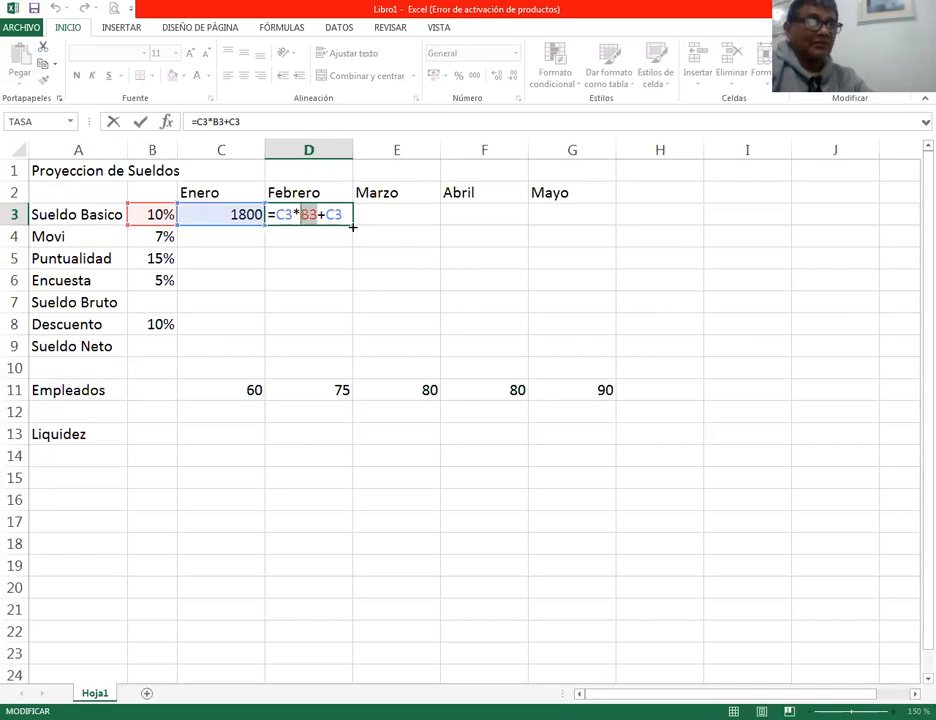
key(ctrl+Return)
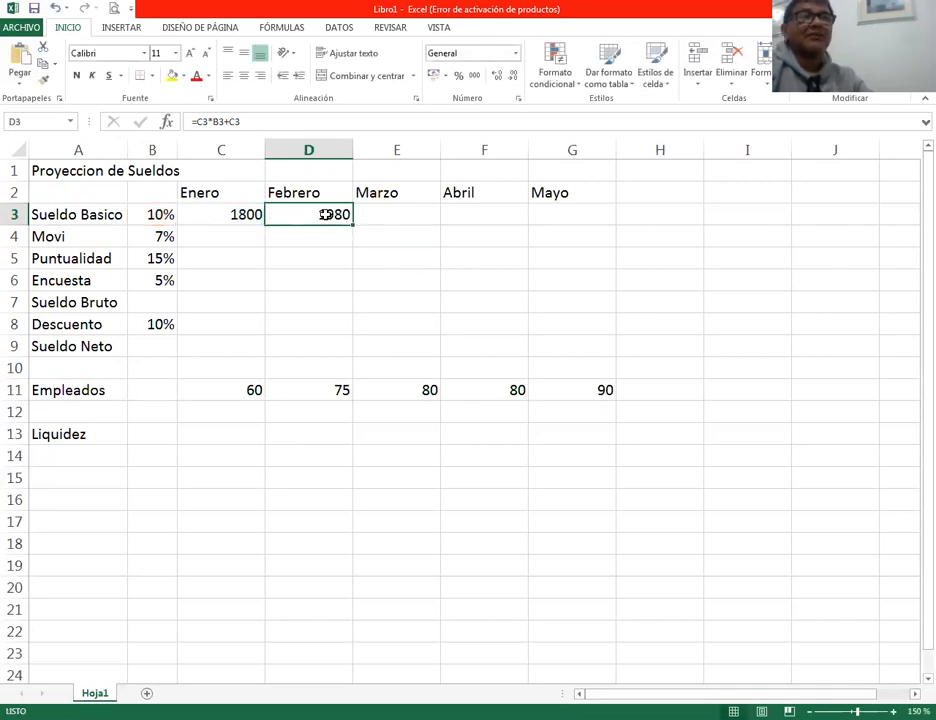
double_click(324, 215)
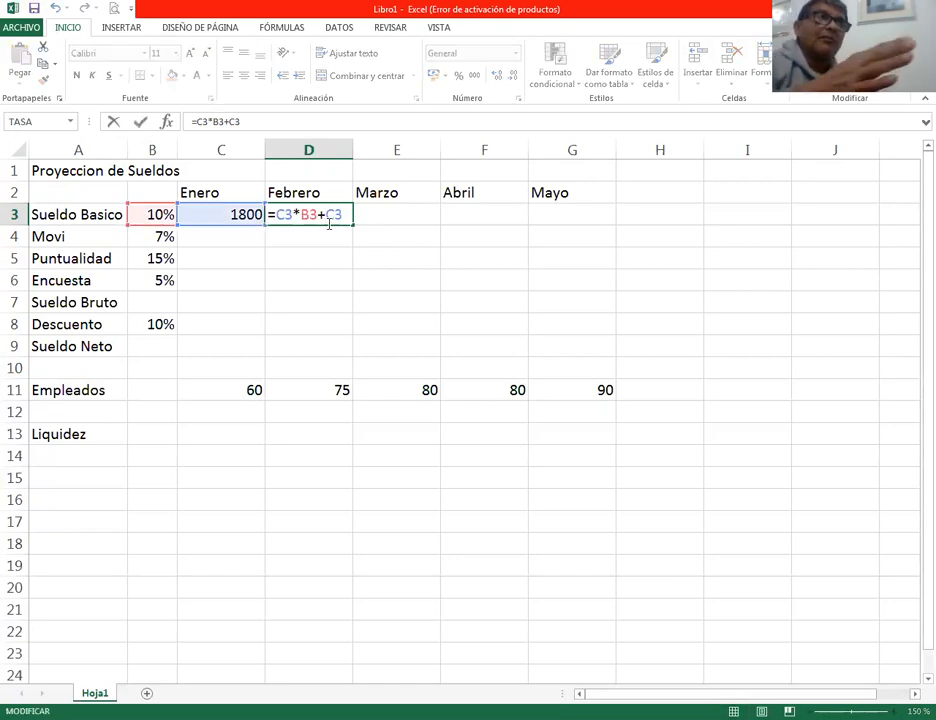
key(Return)
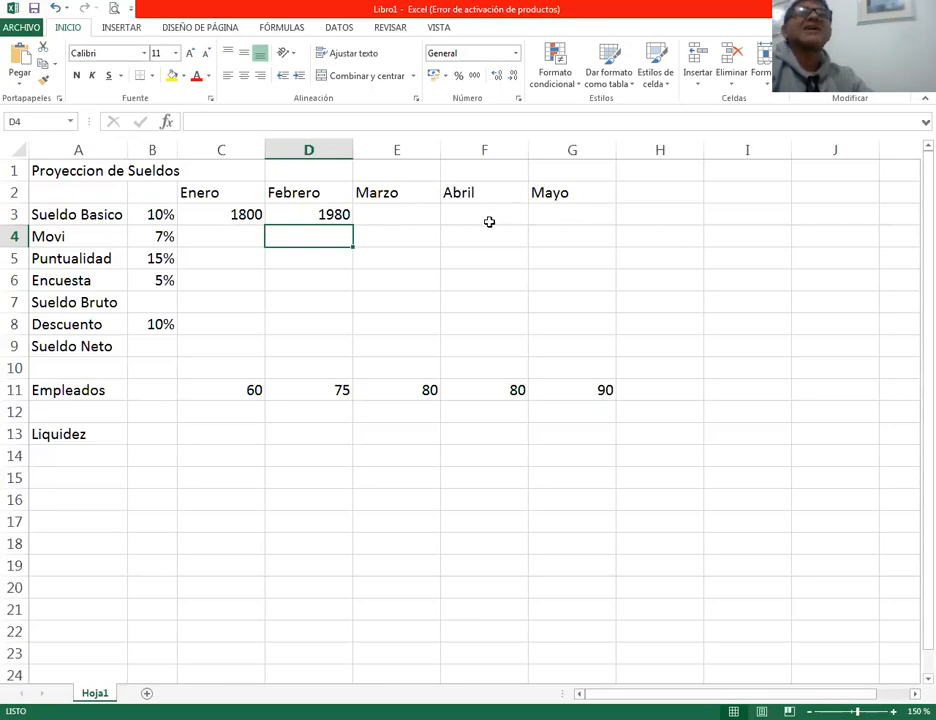
click(333, 214)
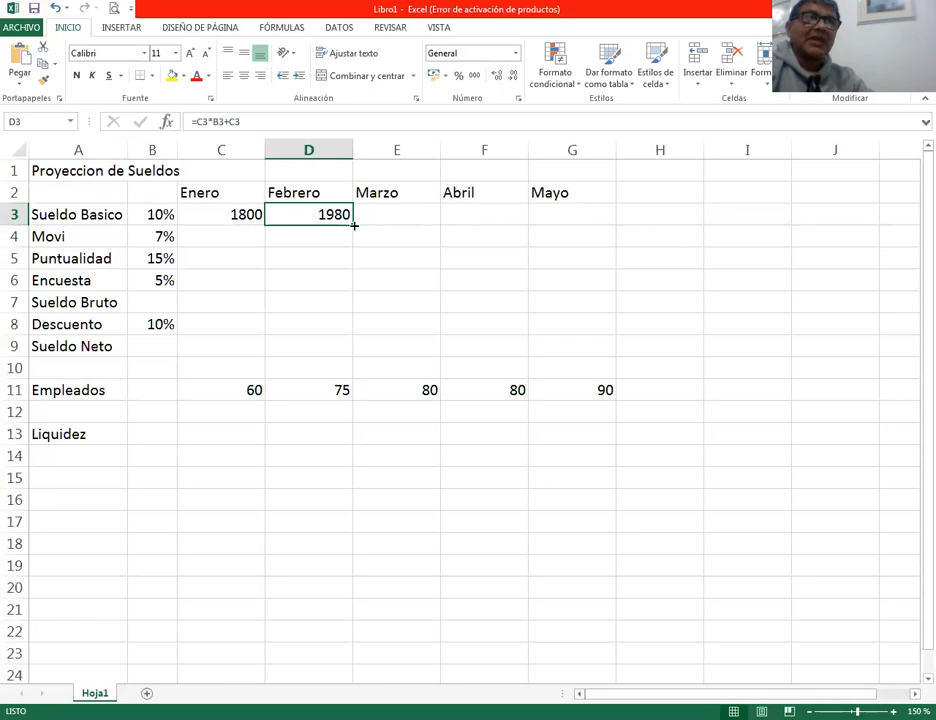
click(426, 265)
click(333, 214)
double_click(333, 214)
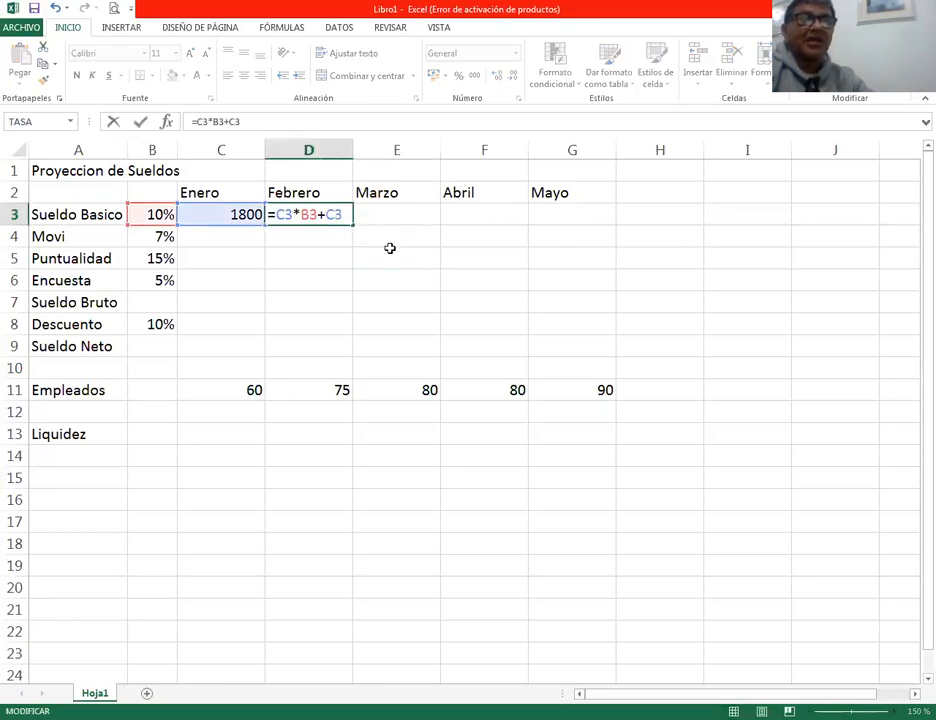
key(Return)
Step: Fill the February base salary formula from D3 across into March's cell E3
click(324, 218)
drag(352, 225, 413, 226)
click(418, 257)
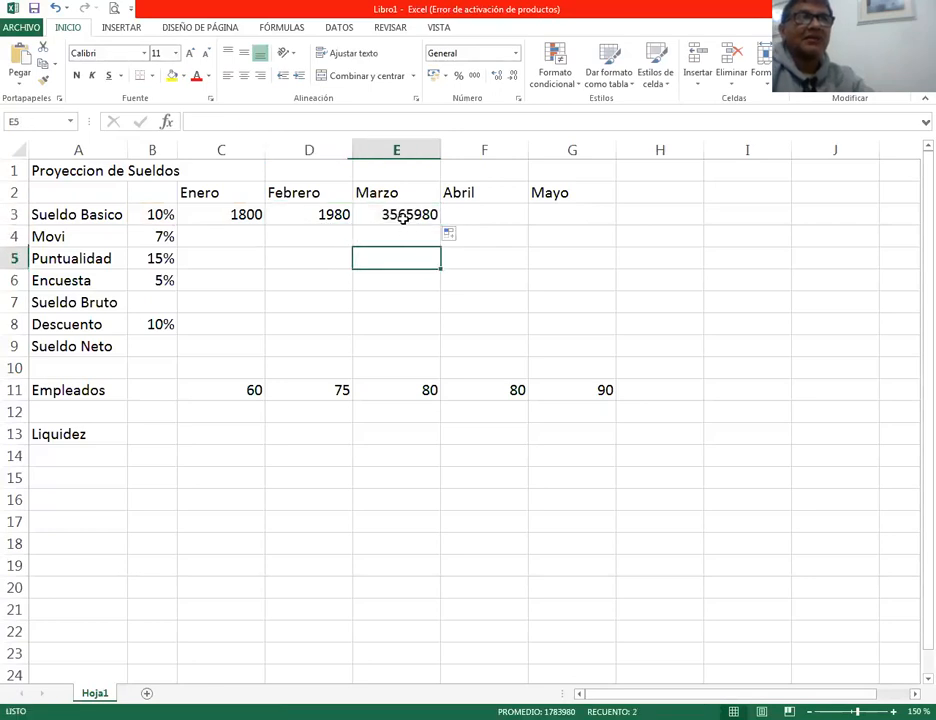
Step: Compare the cell references in March's copied formula in E3 with those in February's formula in D3
double_click(401, 215)
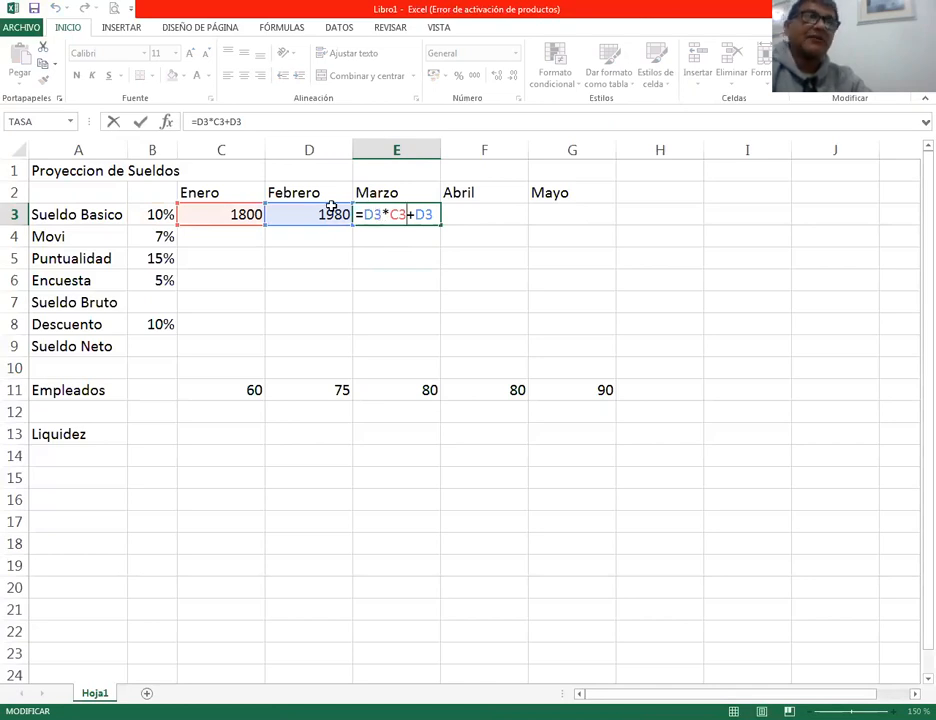
double_click(418, 214)
double_click(369, 214)
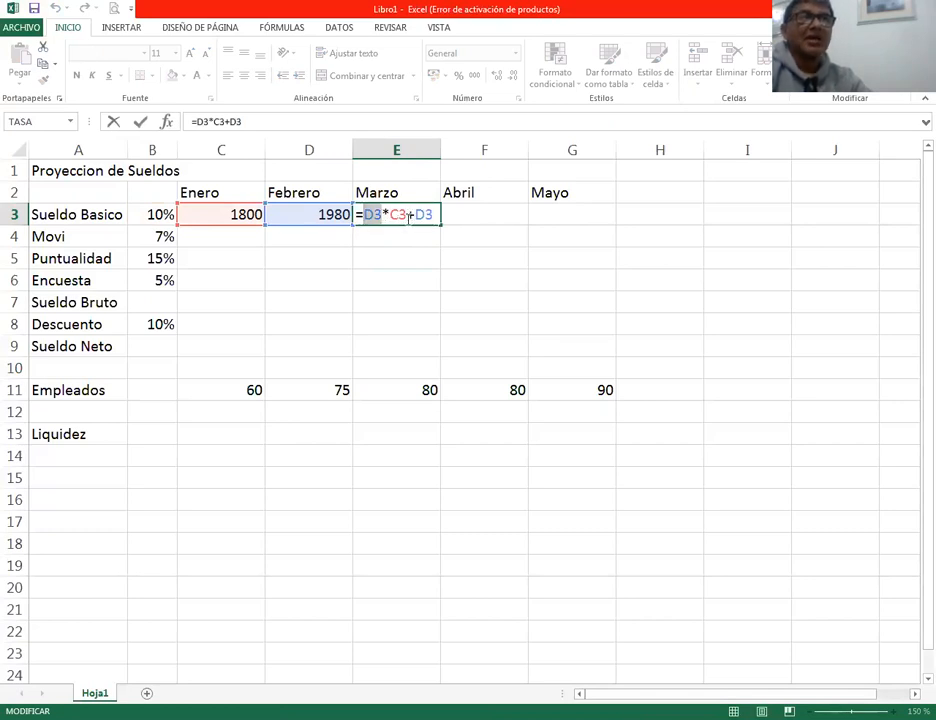
double_click(396, 214)
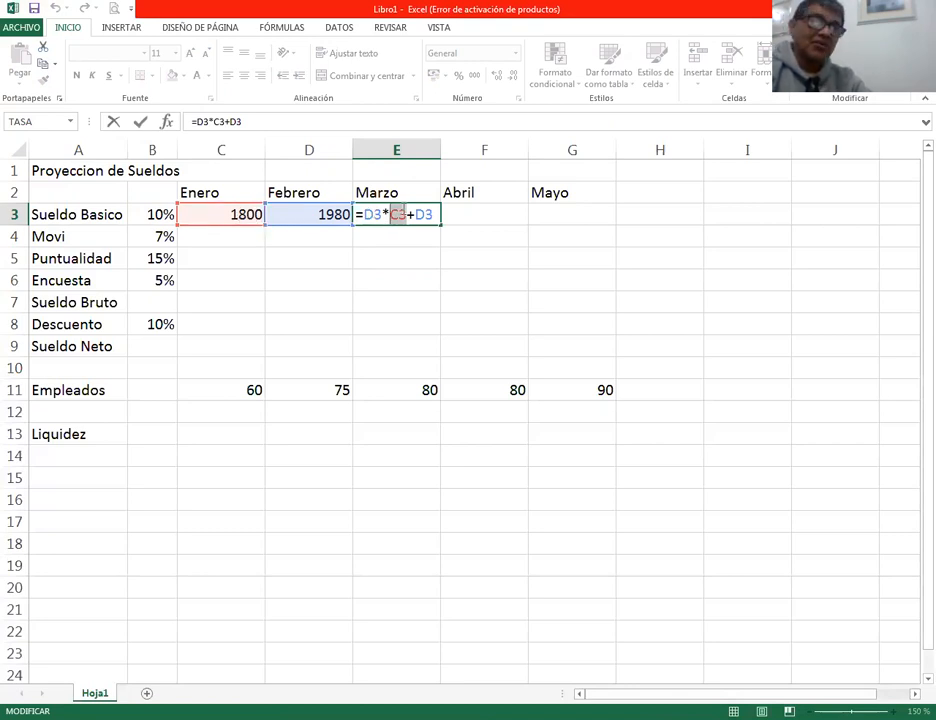
key(ctrl+Return)
click(340, 216)
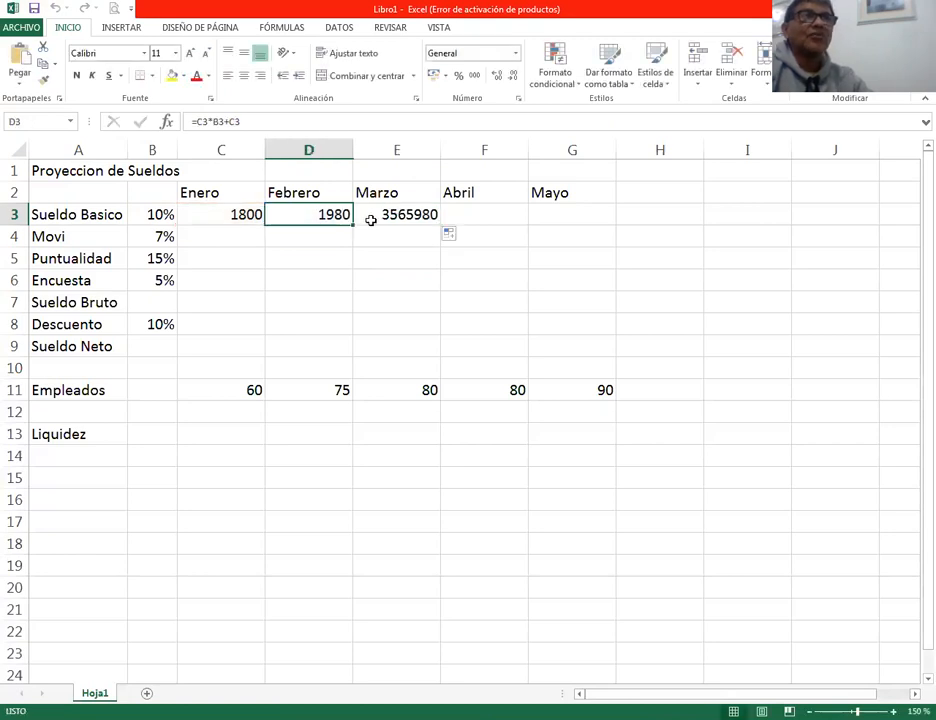
double_click(335, 216)
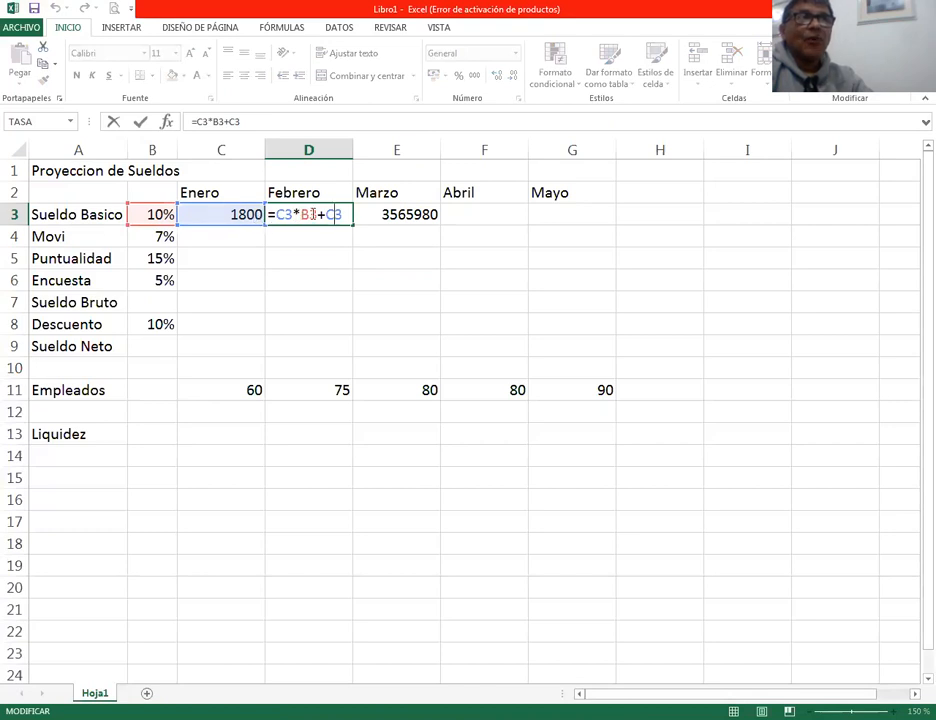
double_click(305, 214)
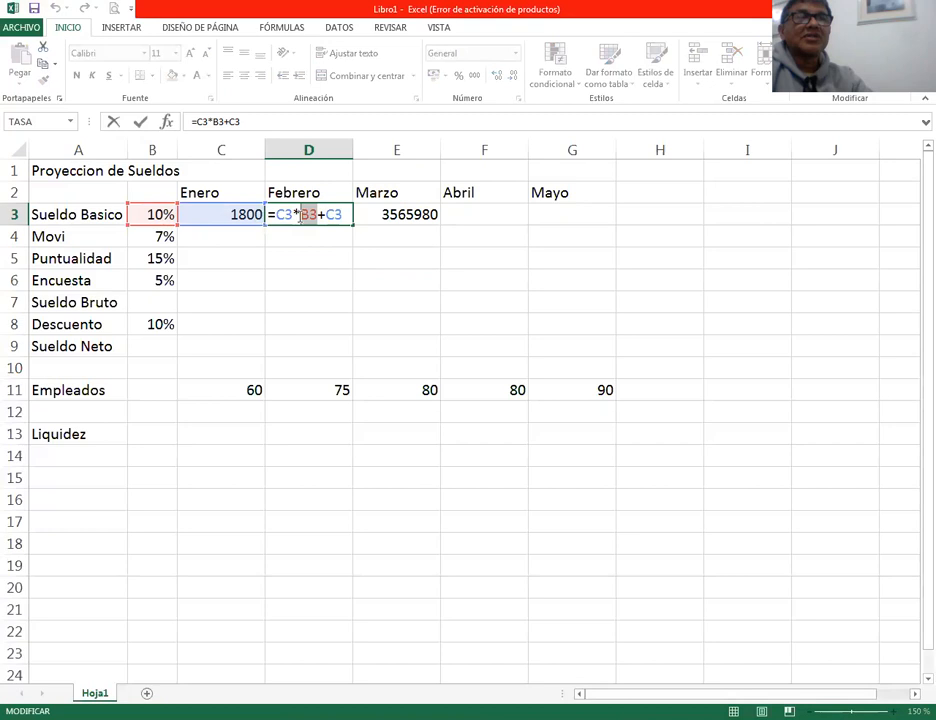
key(Return)
click(403, 215)
double_click(408, 214)
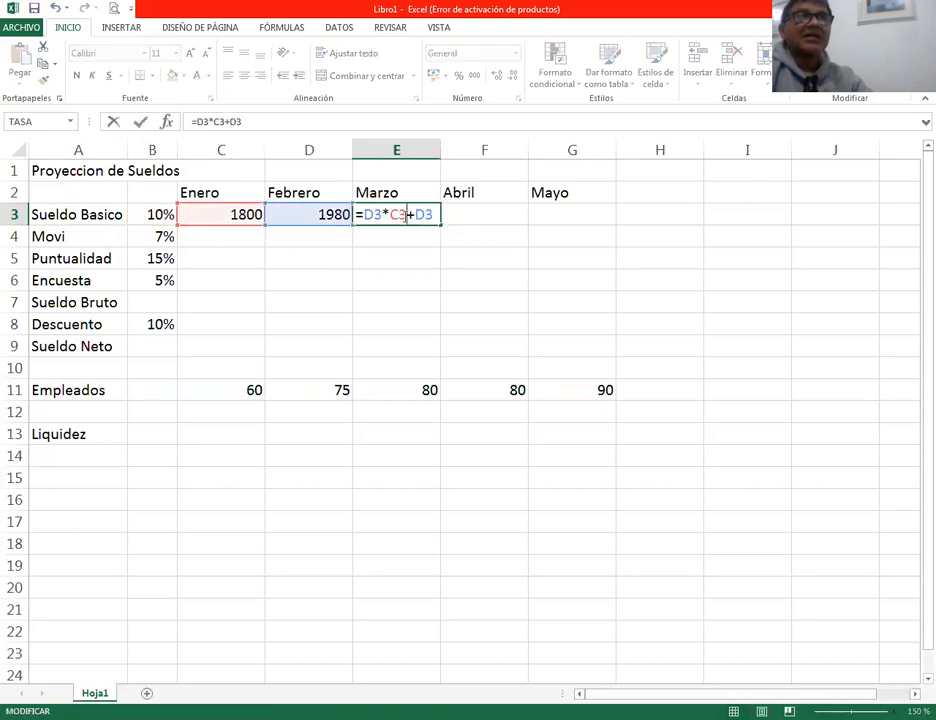
double_click(399, 214)
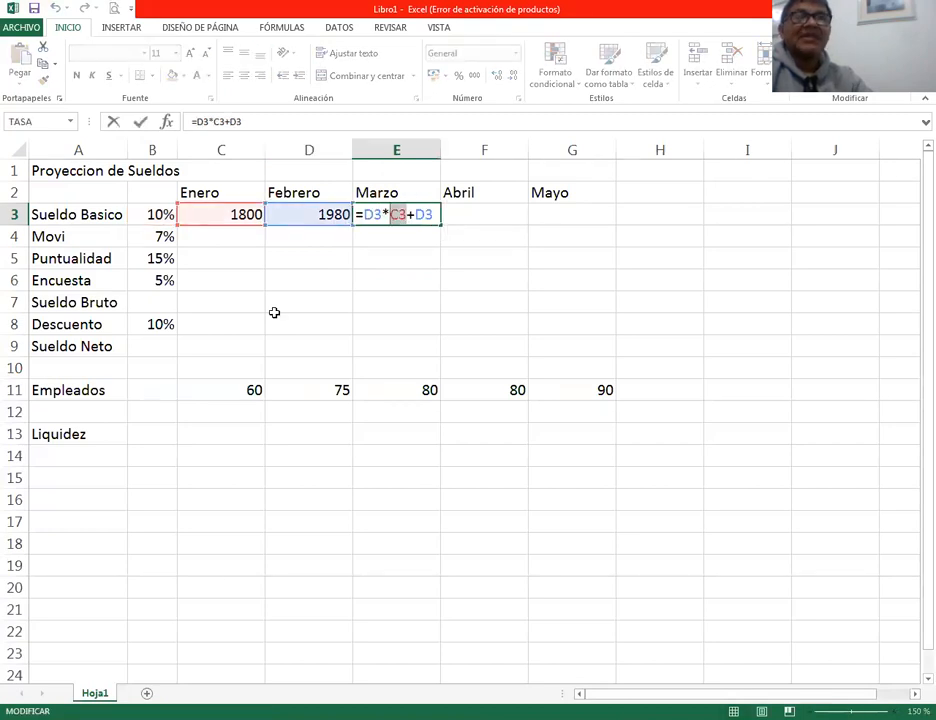
key(ctrl+Return)
double_click(319, 214)
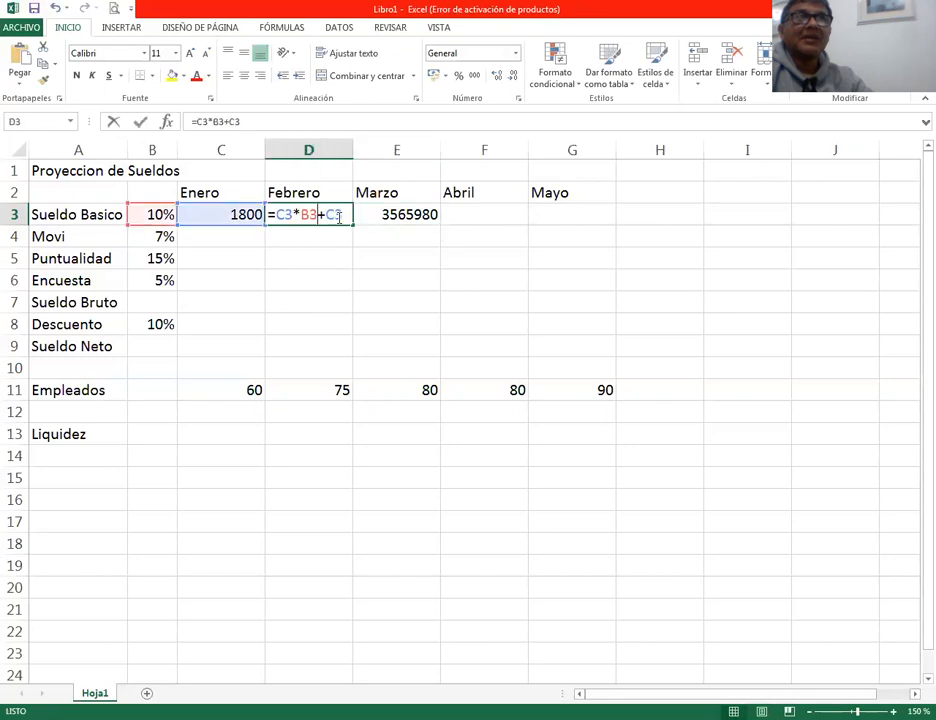
double_click(309, 214)
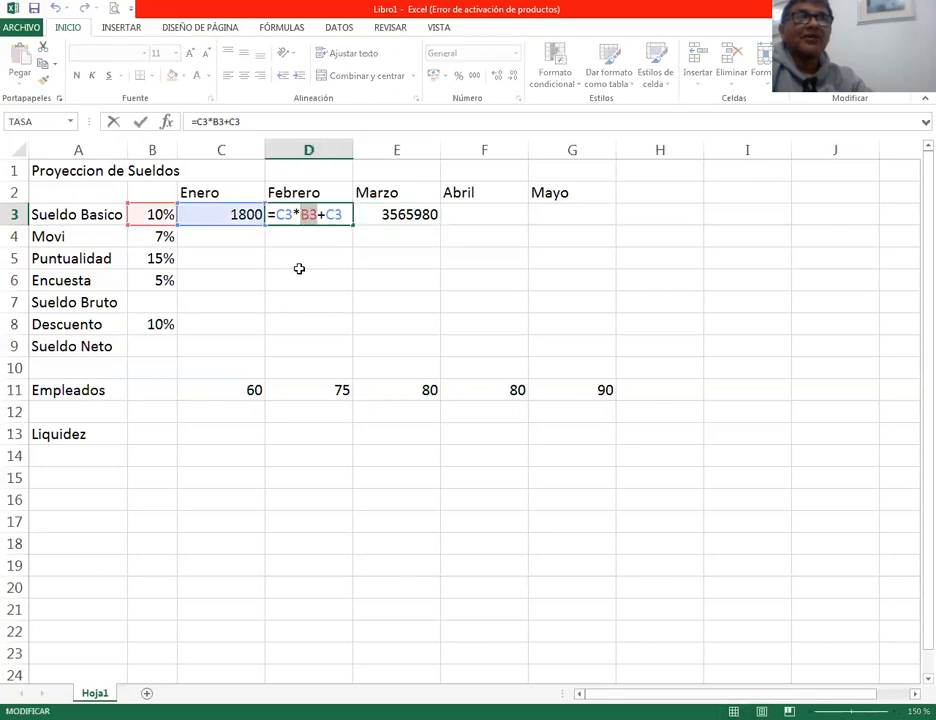
key(ctrl+Return)
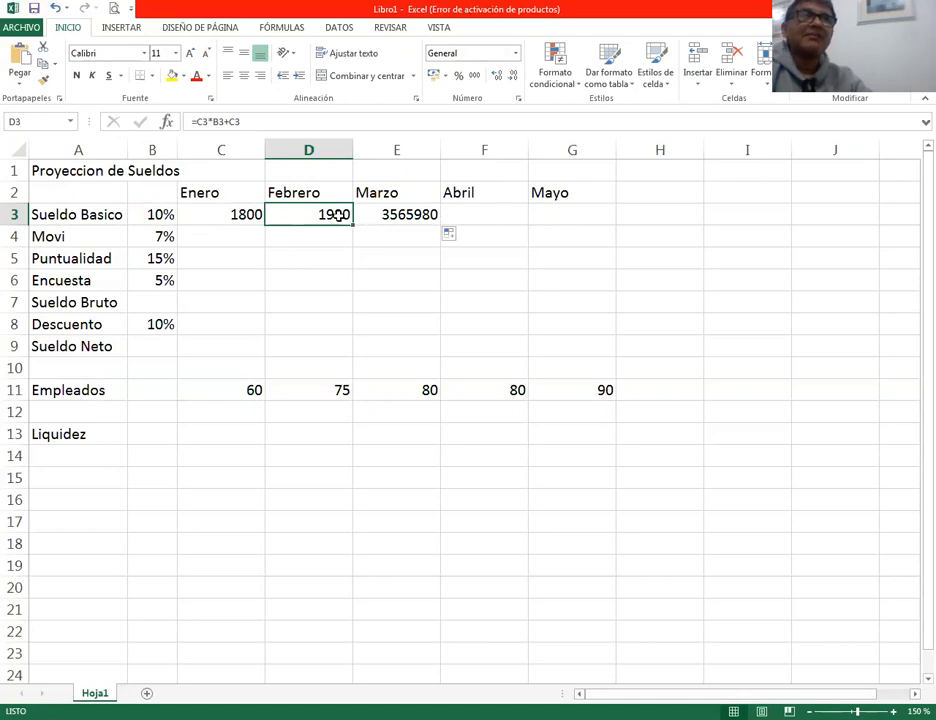
double_click(338, 215)
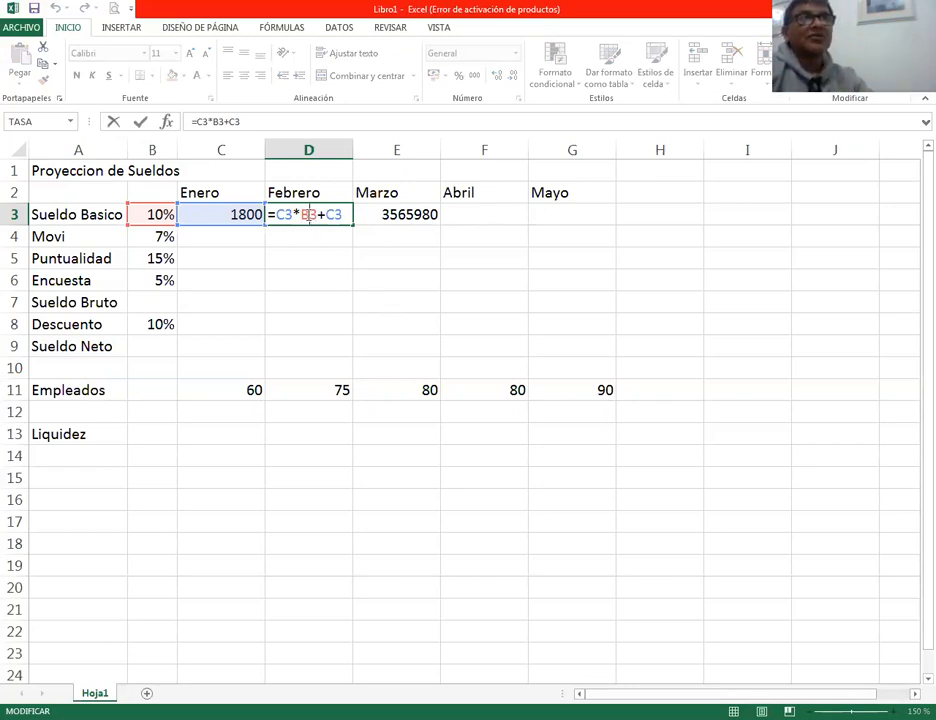
key(F4)
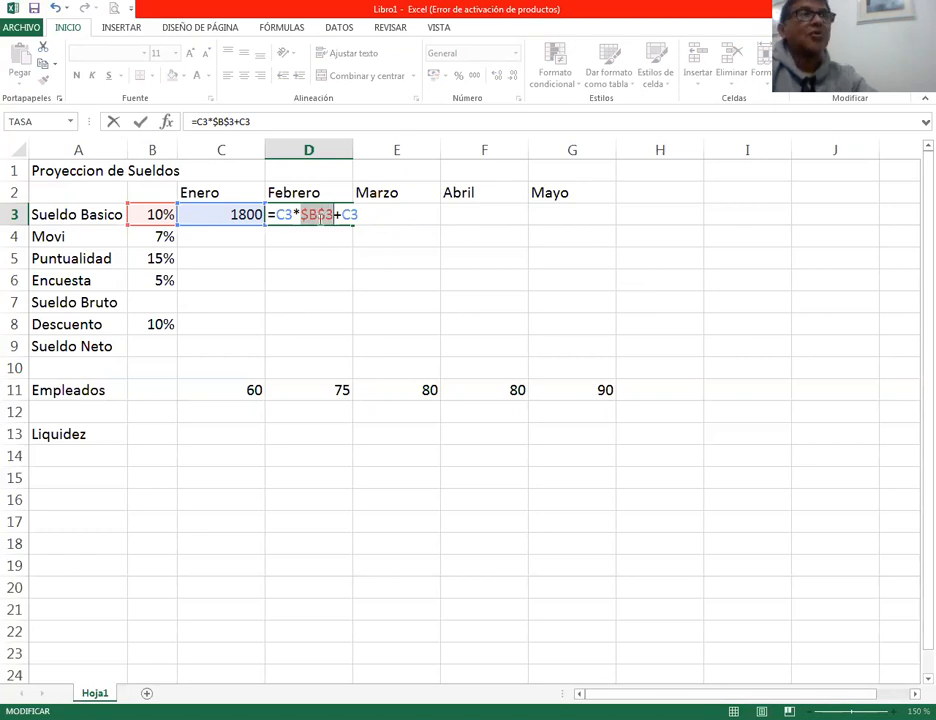
key(F4)
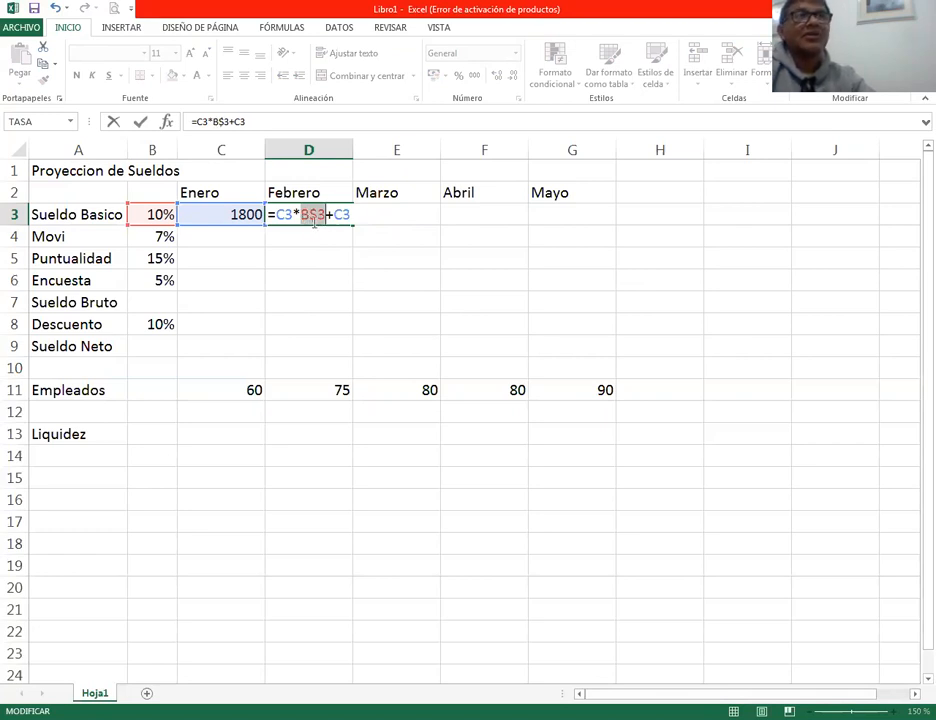
click(320, 230)
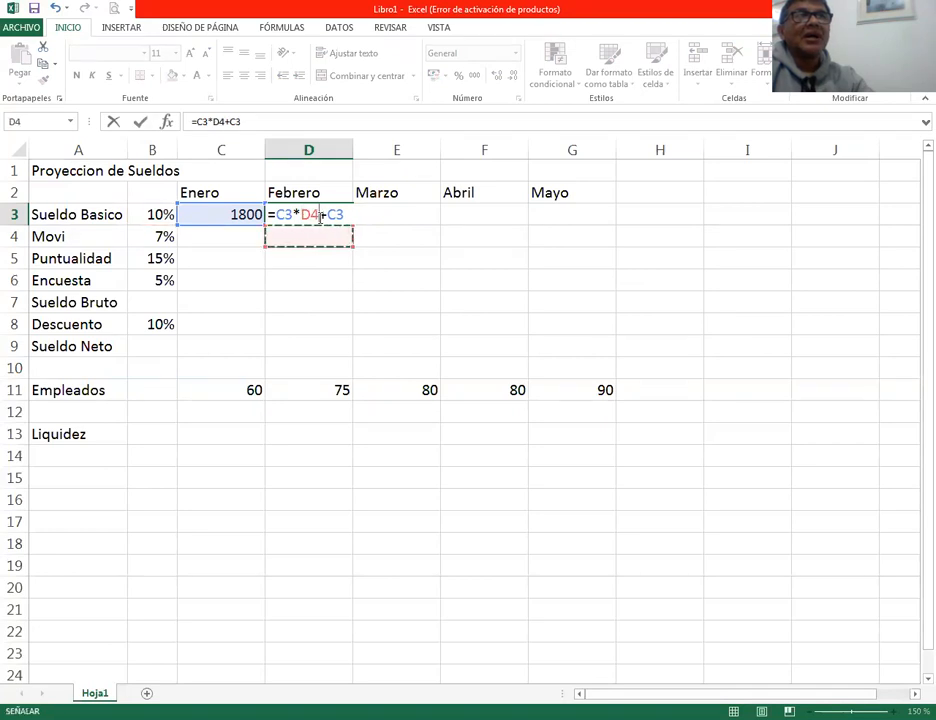
key(Escape)
Step: Make the B3 percentage reference absolute in February's base salary formula in D3, giving =C3*$B$3+C3
double_click(324, 218)
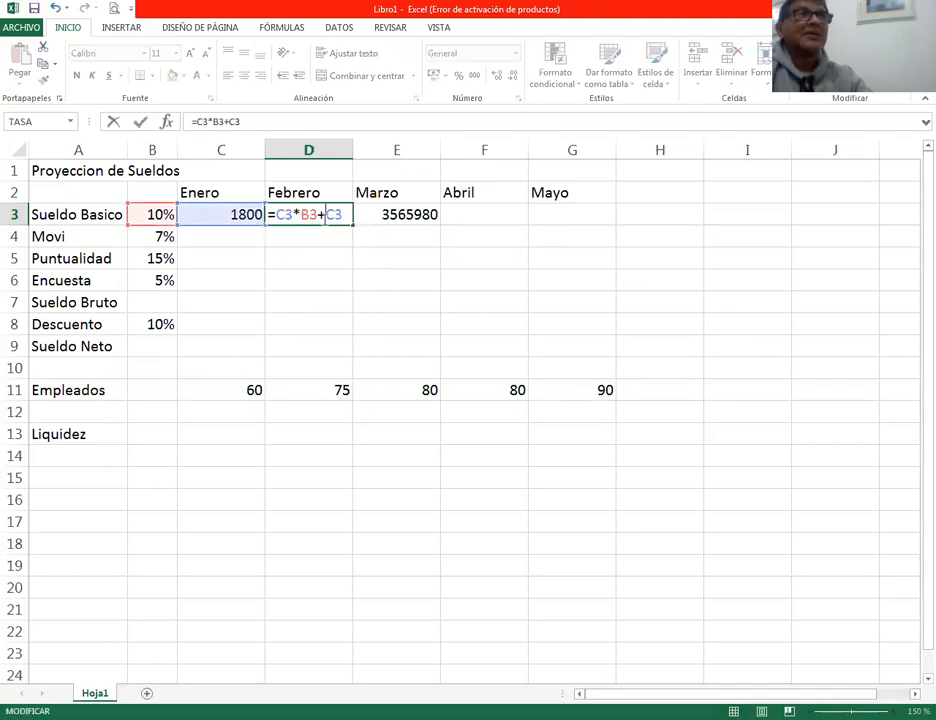
key(F4)
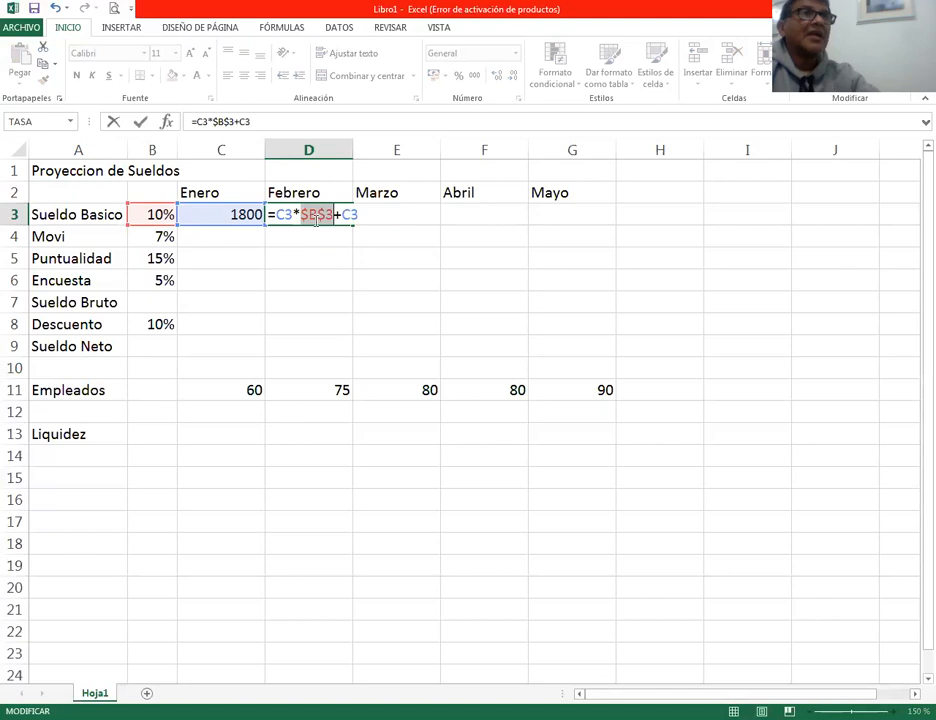
key(F4)
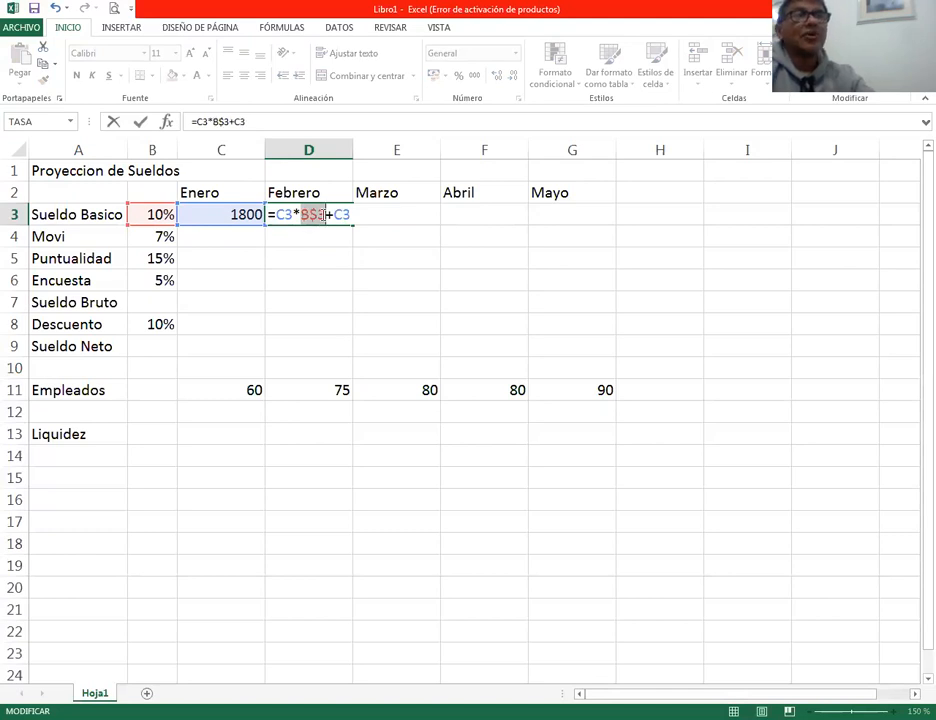
key(F4)
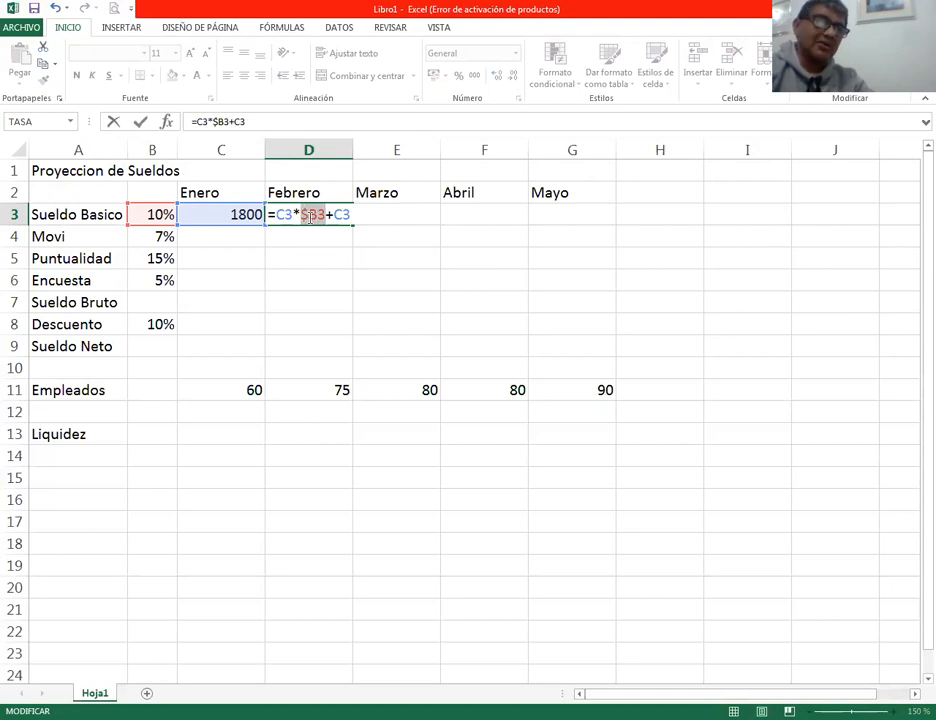
key(F4)
key(F4)
key(F4)
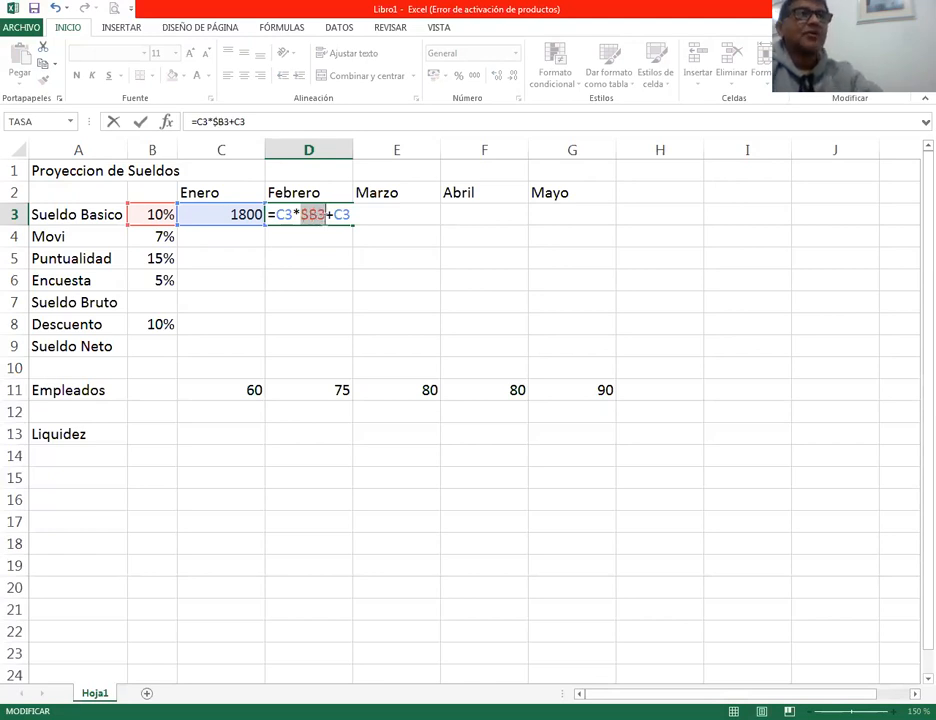
key(F4)
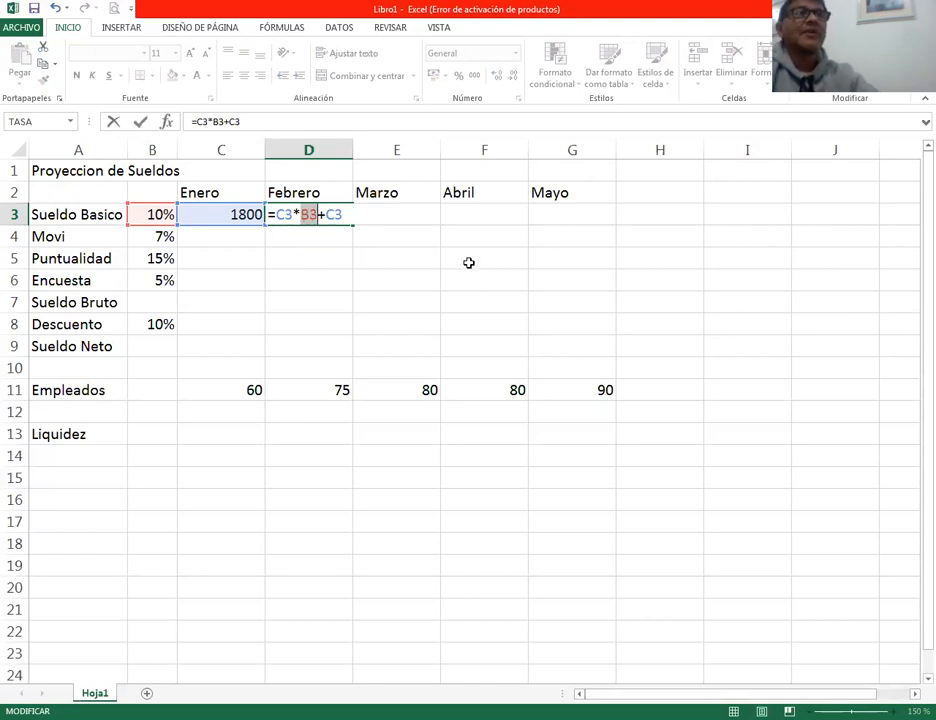
key(F4)
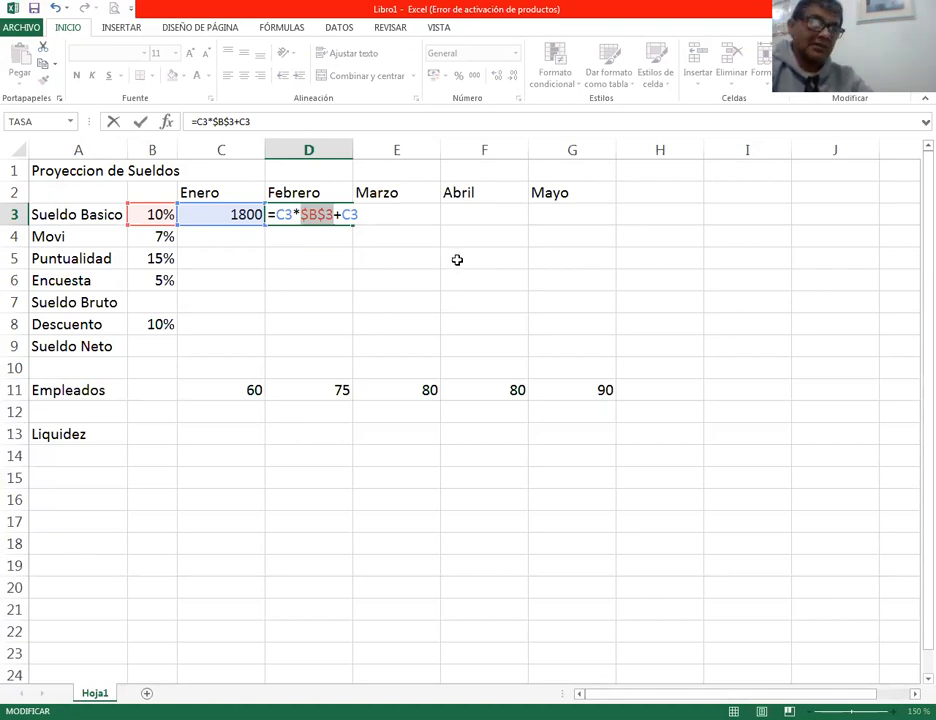
key(Return)
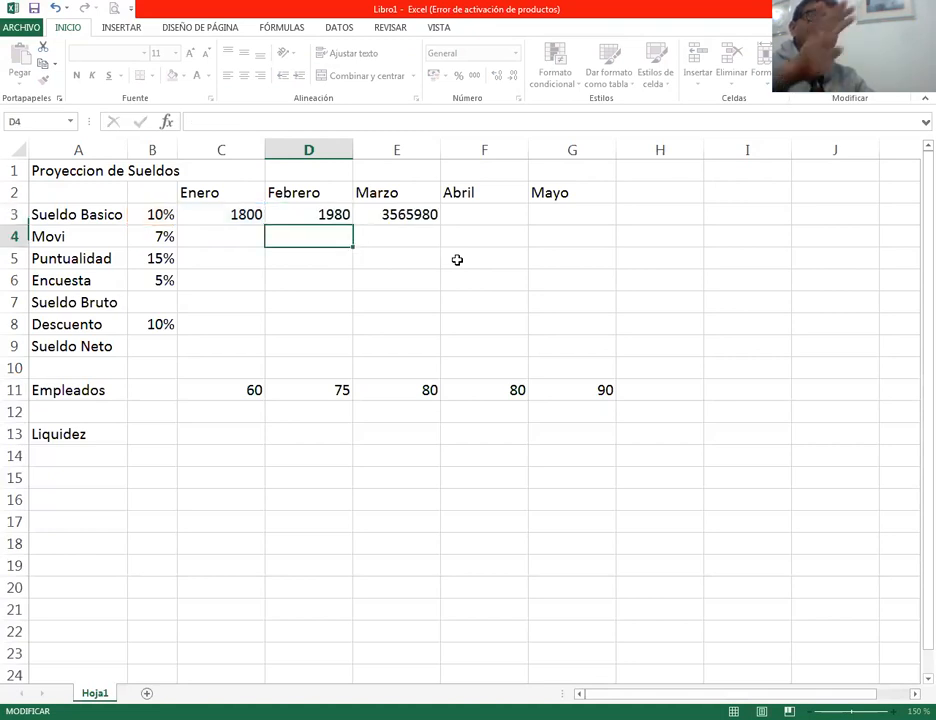
Step: Fill the corrected February base salary formula from D3 across through May in G3
click(334, 217)
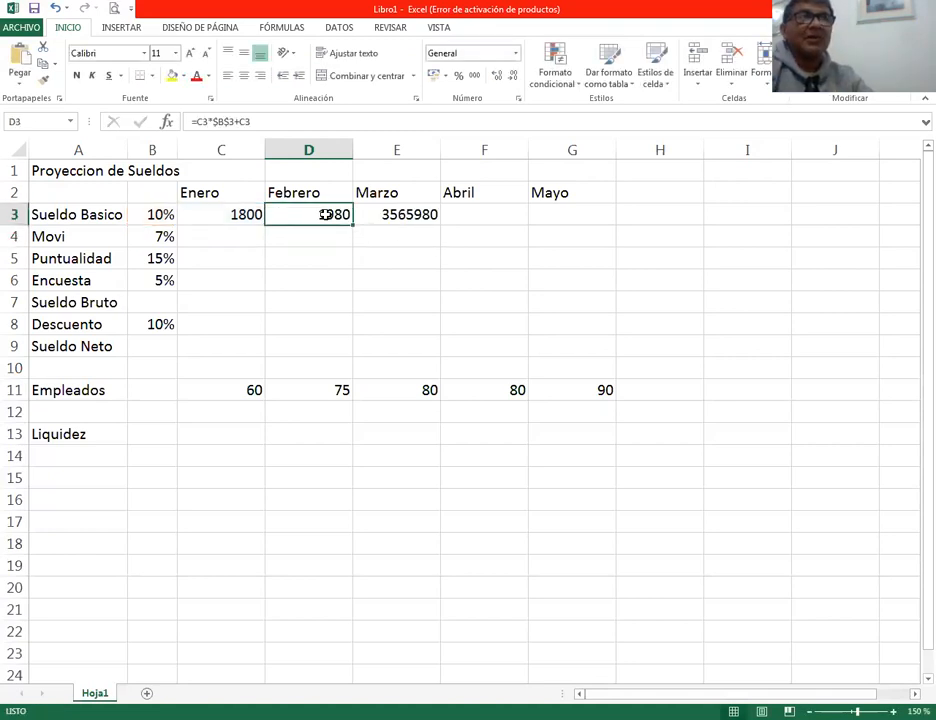
drag(352, 228, 597, 228)
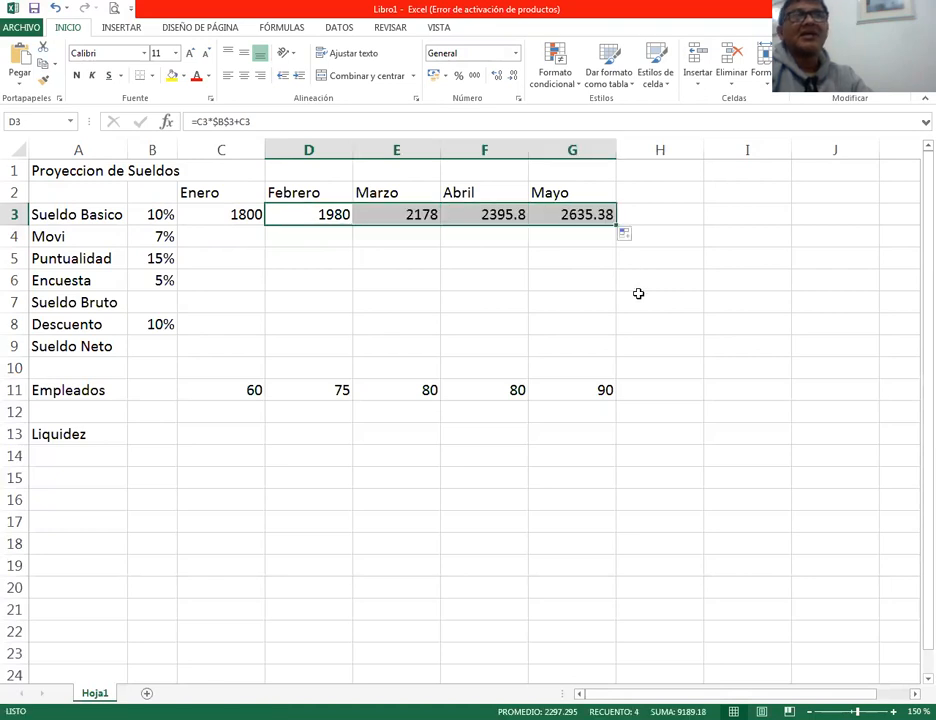
click(660, 298)
Step: Examine the cell references in the copied base salary formulas for March, April and May in E3:G3
click(410, 213)
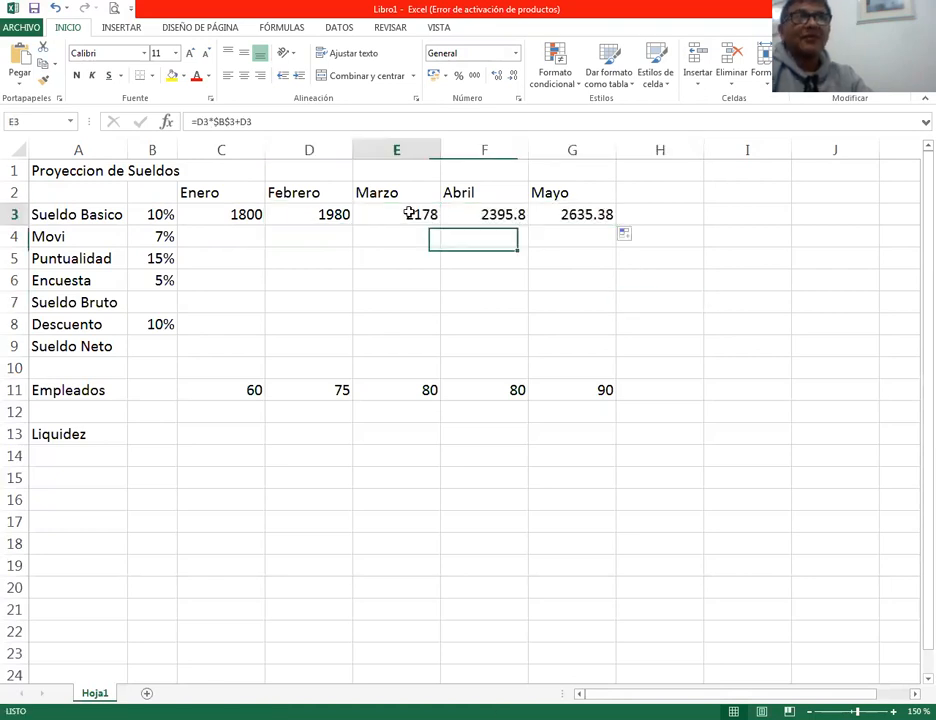
double_click(418, 217)
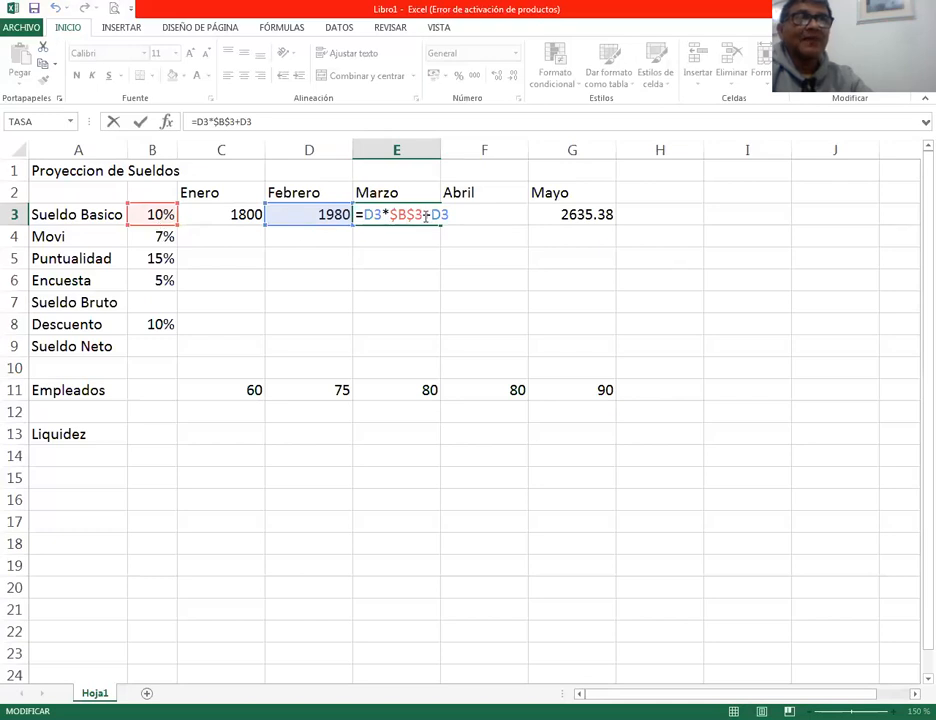
drag(426, 216, 368, 215)
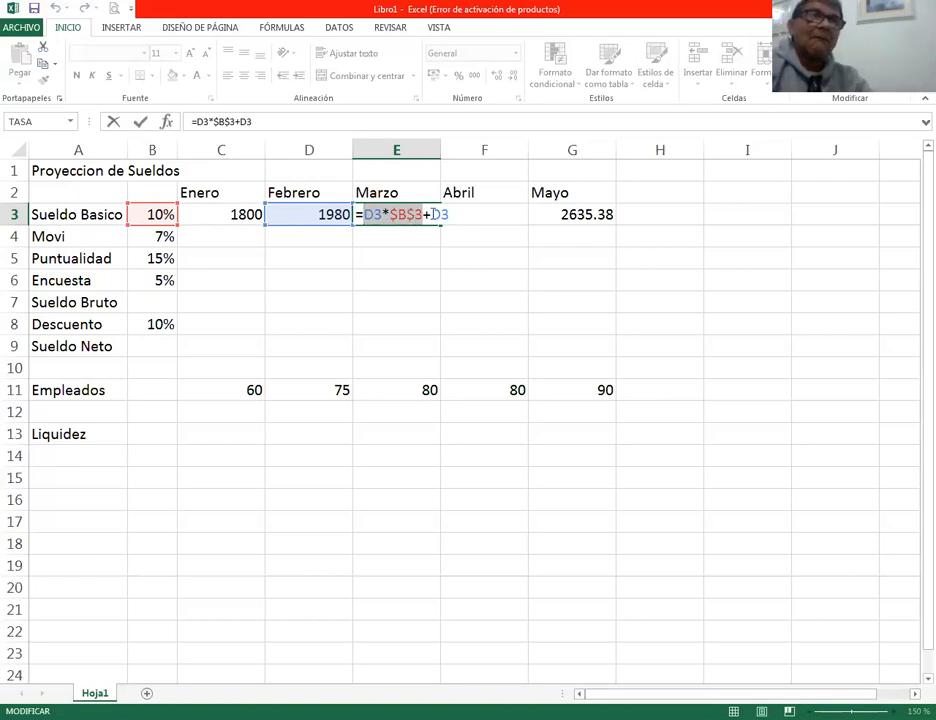
double_click(438, 214)
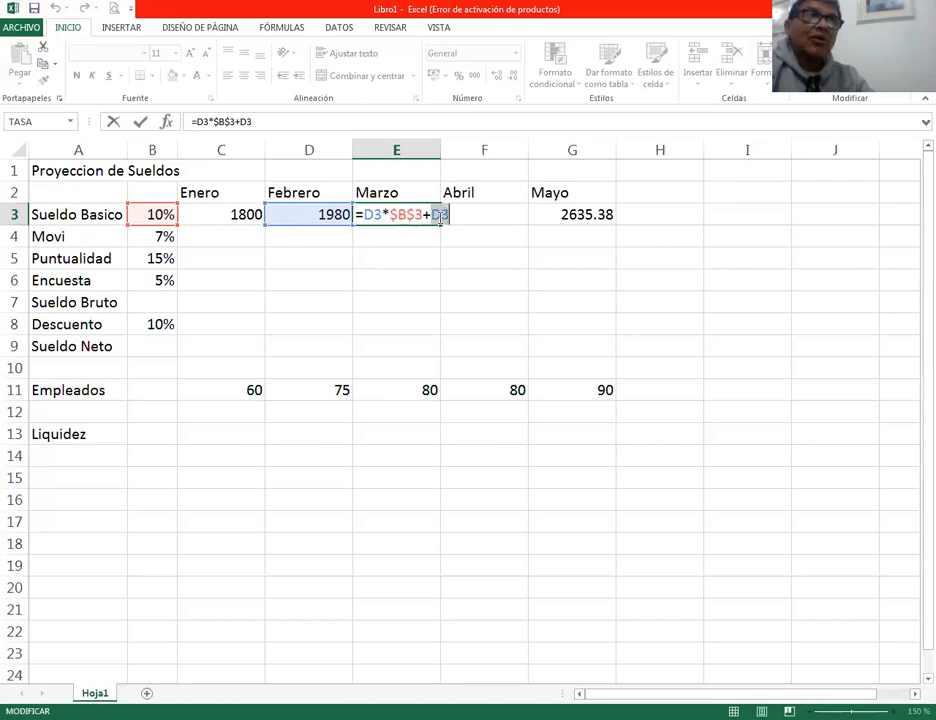
key(Return)
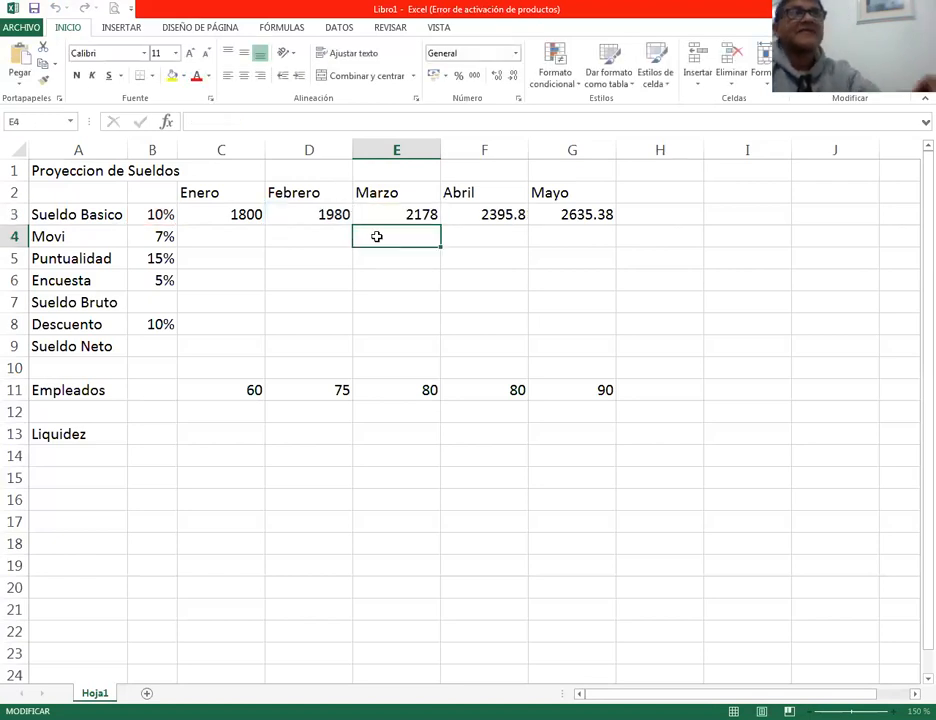
click(476, 215)
double_click(483, 214)
key(Return)
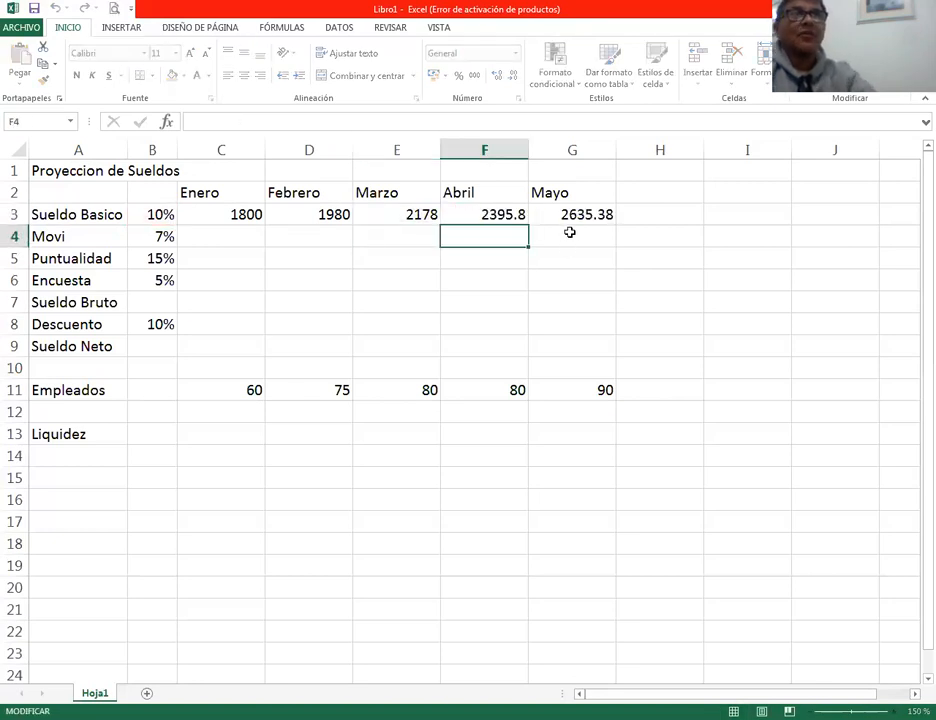
click(570, 215)
double_click(572, 214)
key(Return)
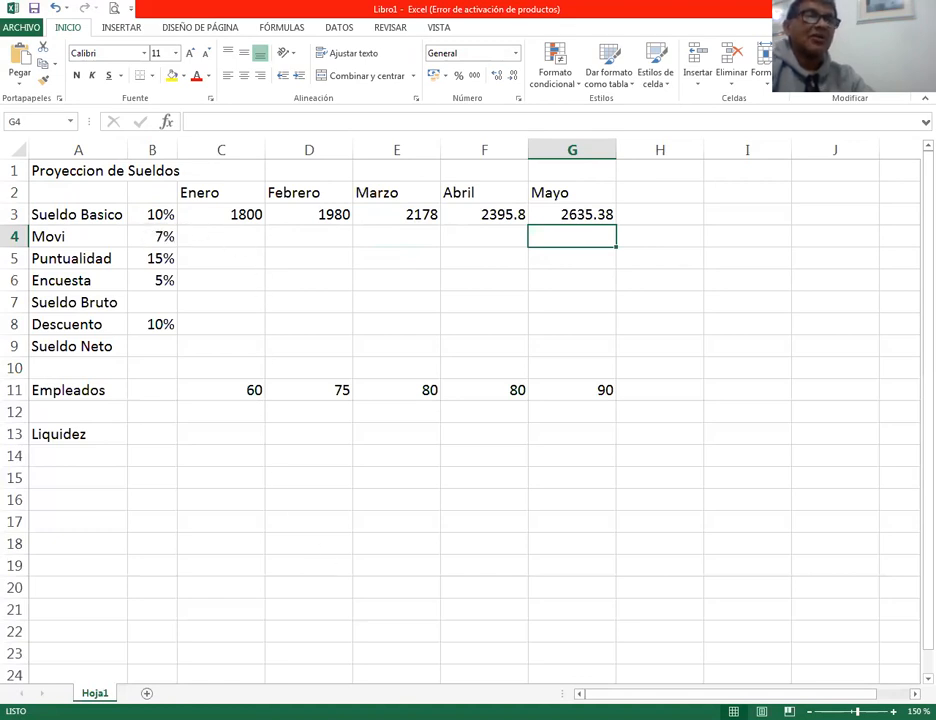
Step: Enter the January Movi formula =C3*B4 in C4, multiplying the base salary by the Movi percentage
key(Left)
key(Left)
key(Left)
key(Left)
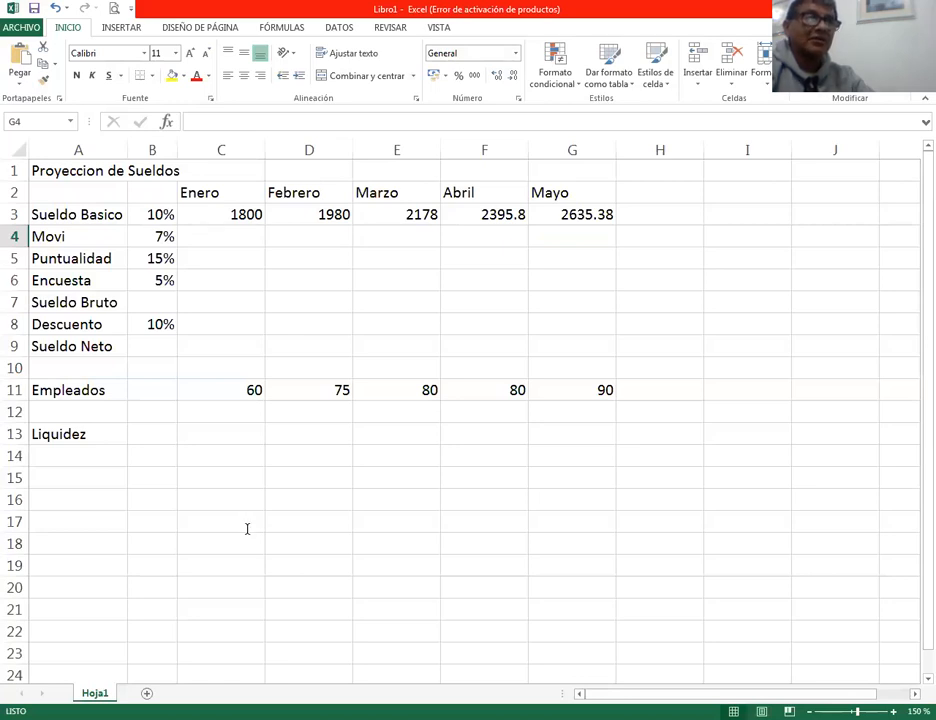
click(226, 235)
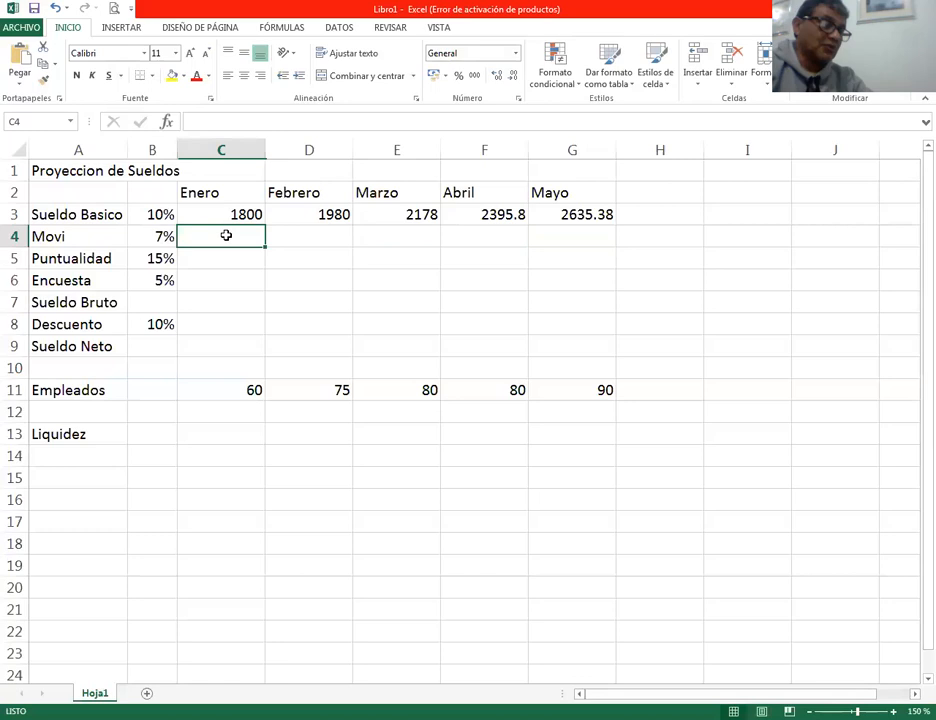
text(0)
key(BackSpace)
text(=)
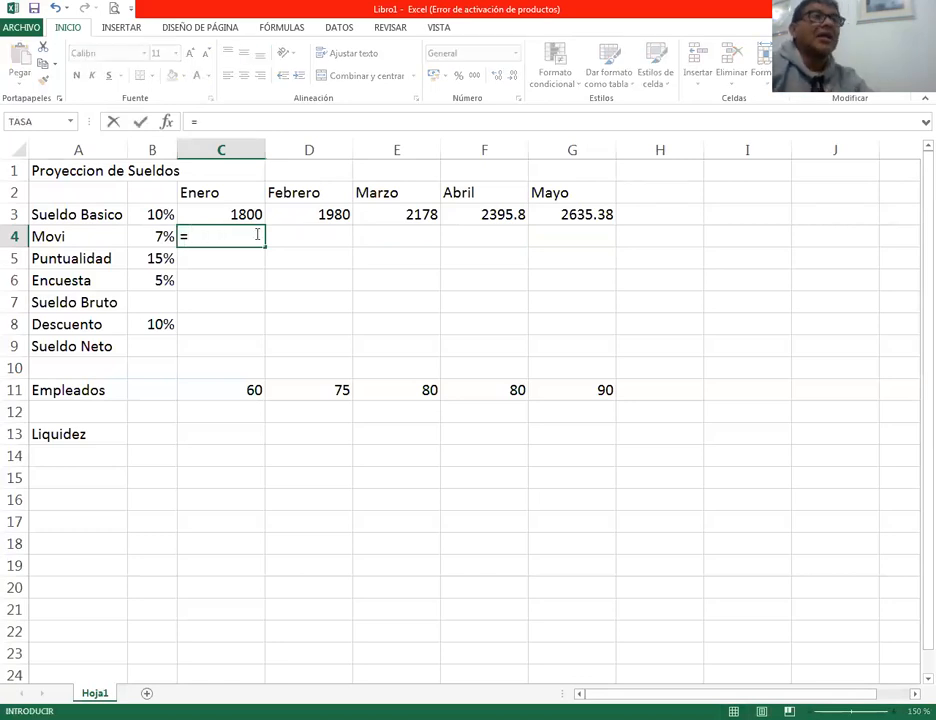
click(242, 212)
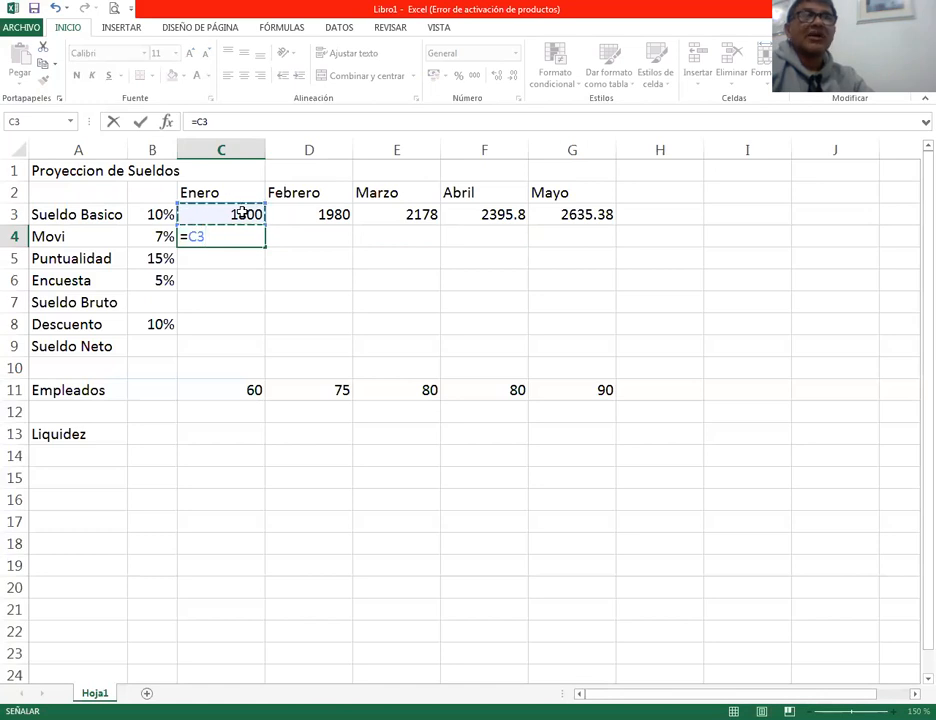
text(*)
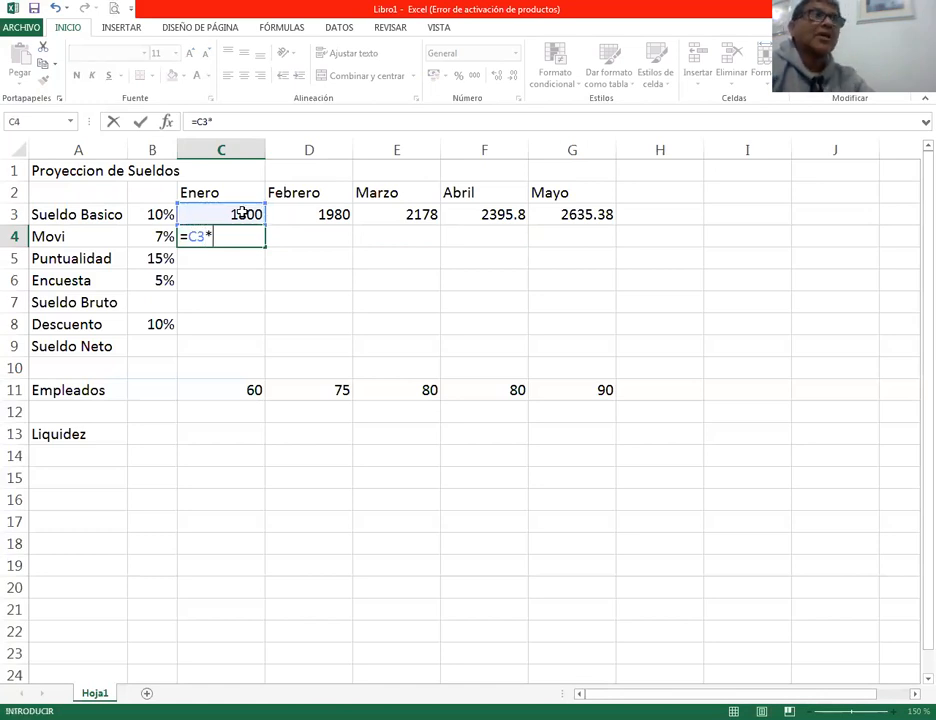
click(160, 235)
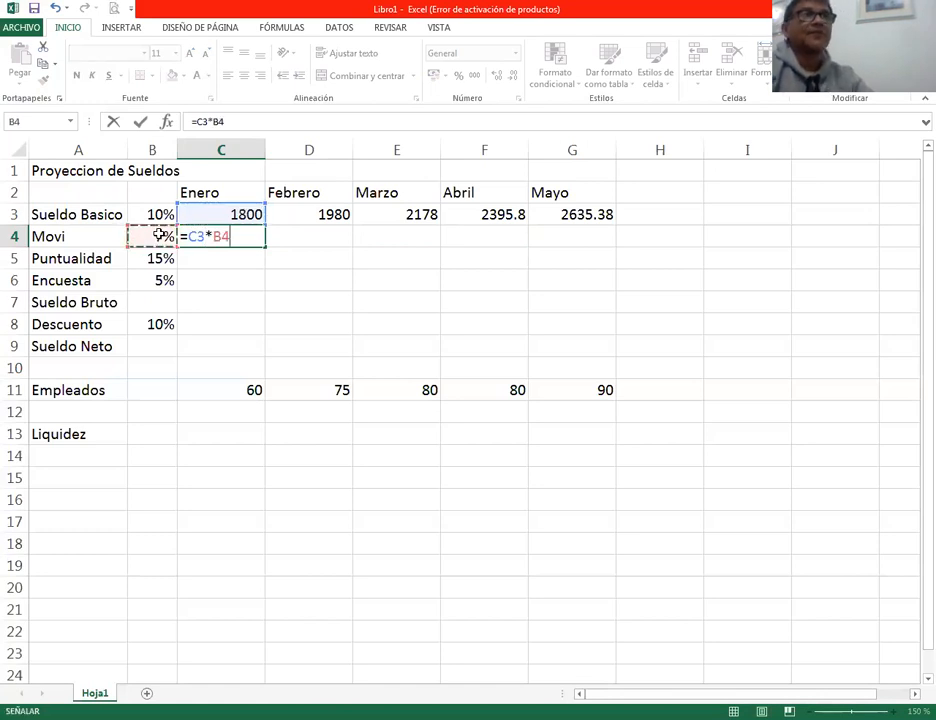
key(Return)
Step: Make the B4 reference absolute in January's Movi formula in C4, giving =C3*$B$4
click(235, 243)
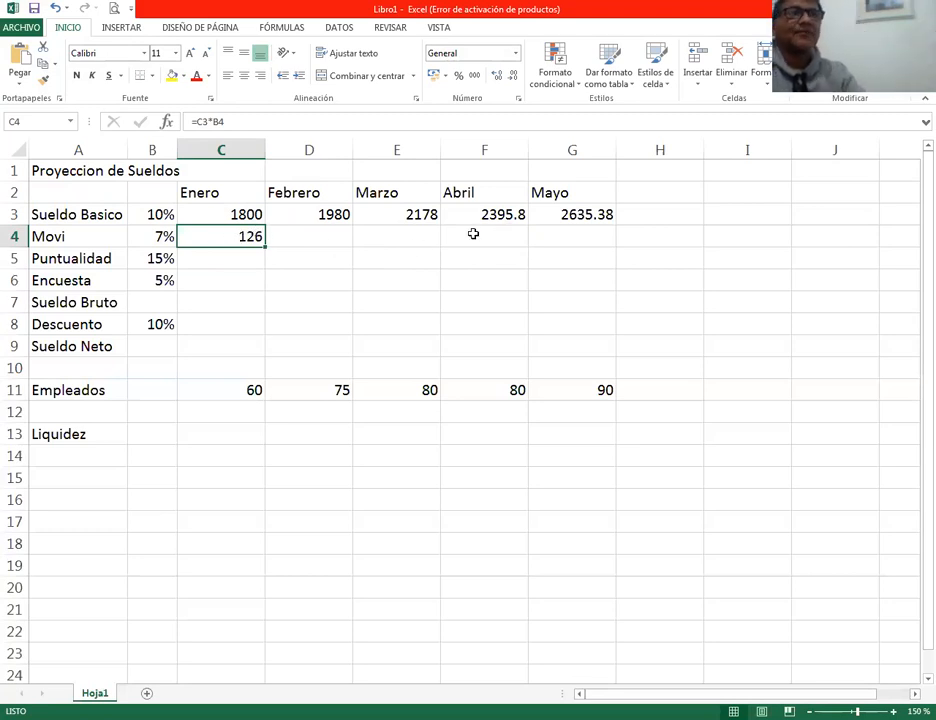
double_click(241, 237)
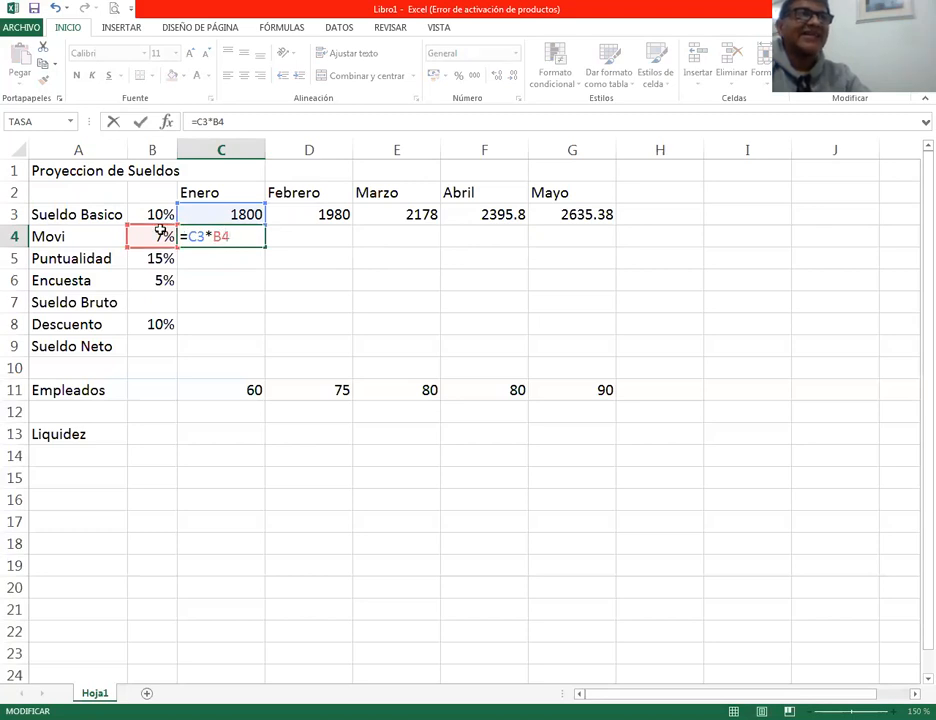
double_click(222, 237)
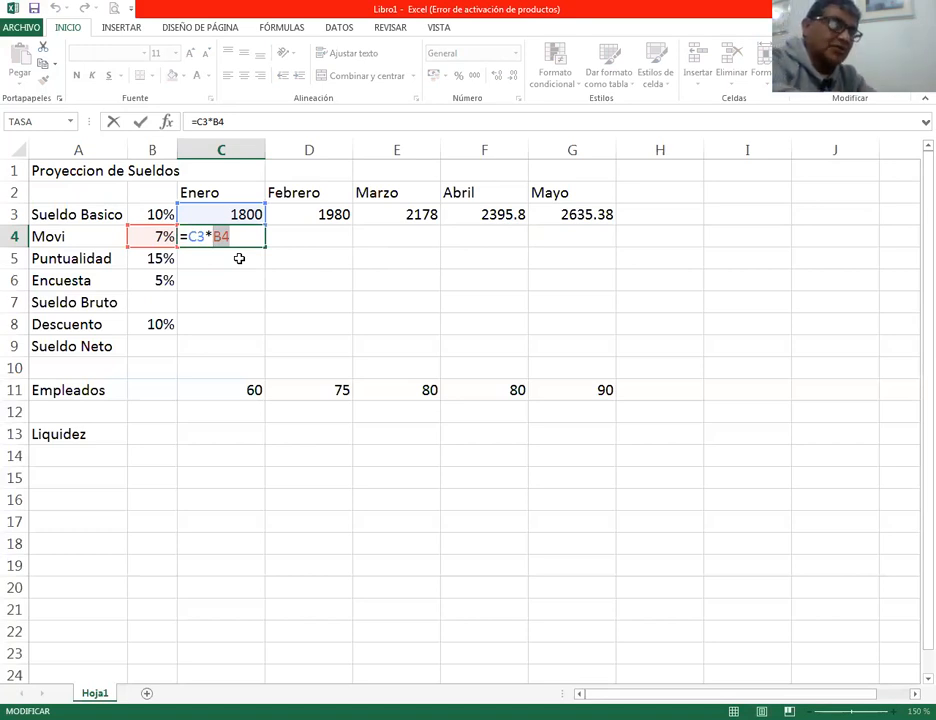
key(F4)
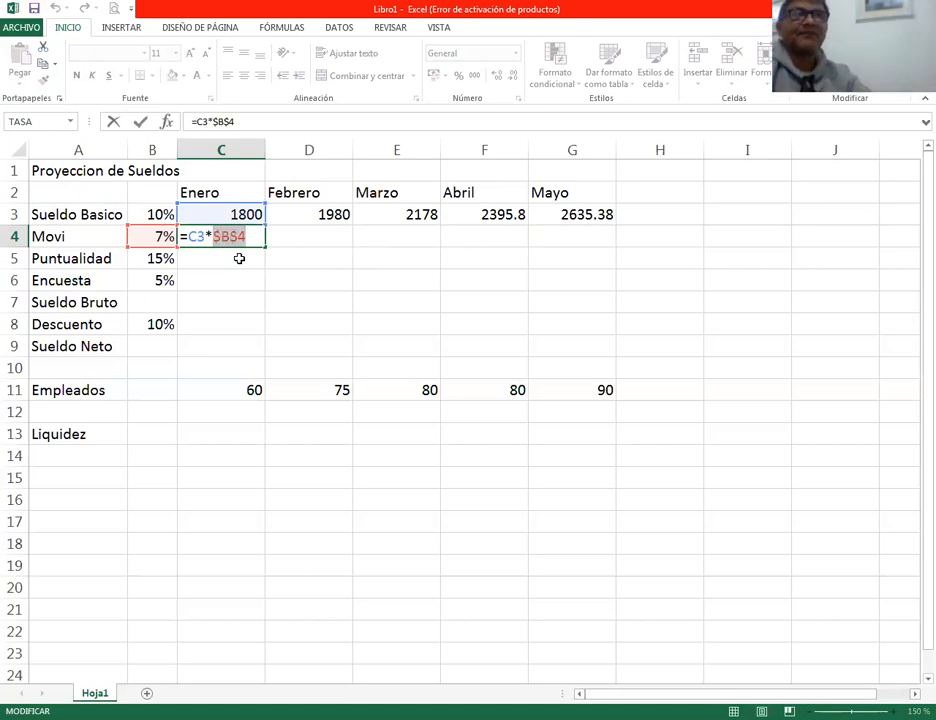
key(Return)
Step: Fill the January Movi formula from C4 across through May in G4
click(251, 237)
drag(264, 247, 590, 250)
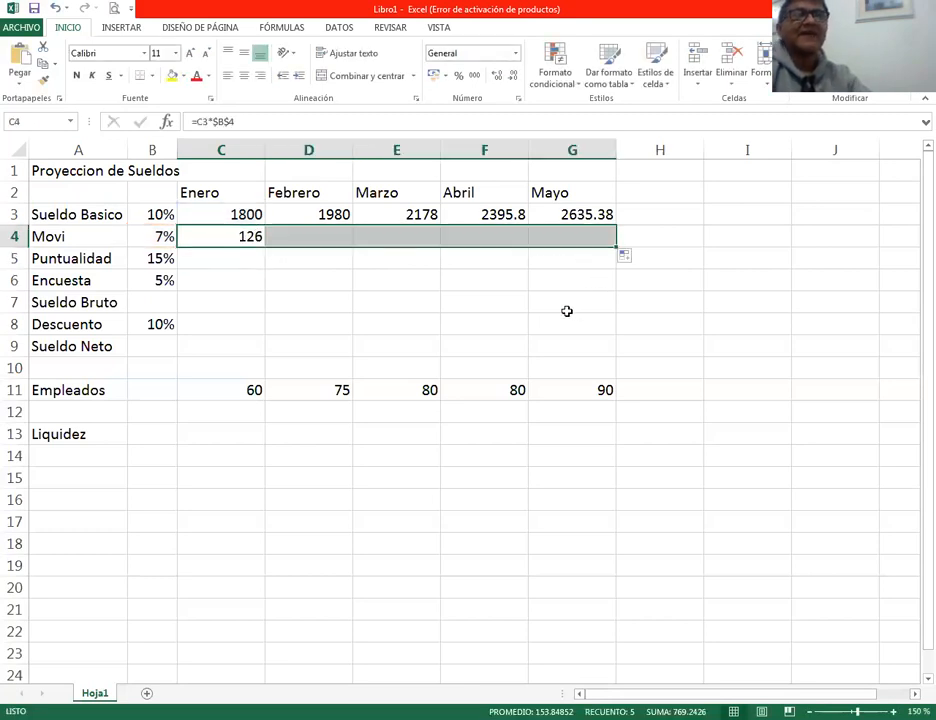
click(566, 311)
Step: Examine the cell references in the copied Movi formulas for February in D4 and March in E4
double_click(318, 237)
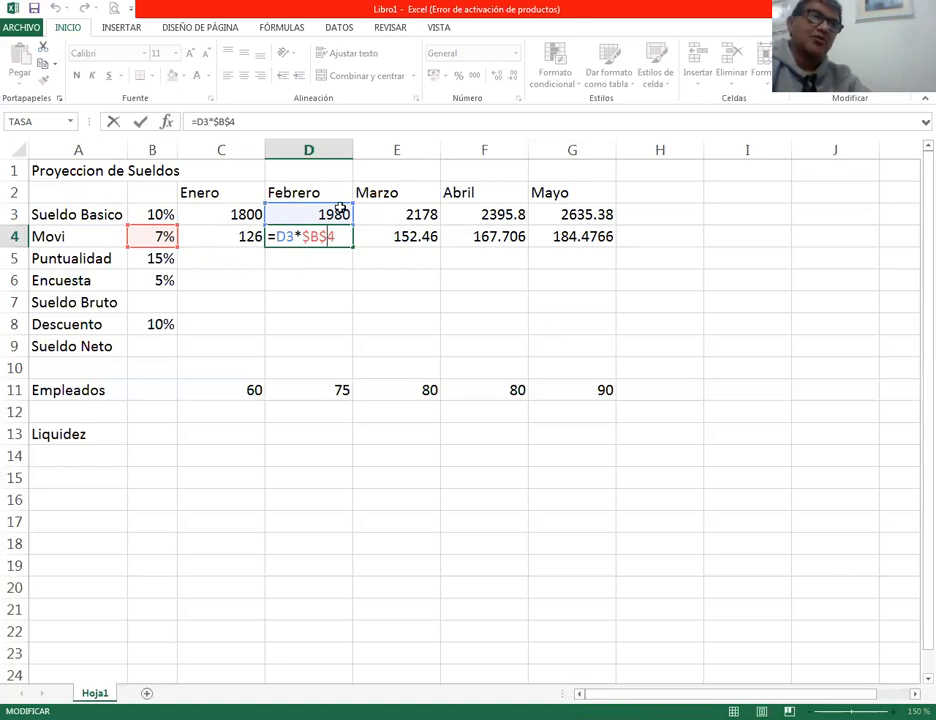
key(Return)
click(397, 236)
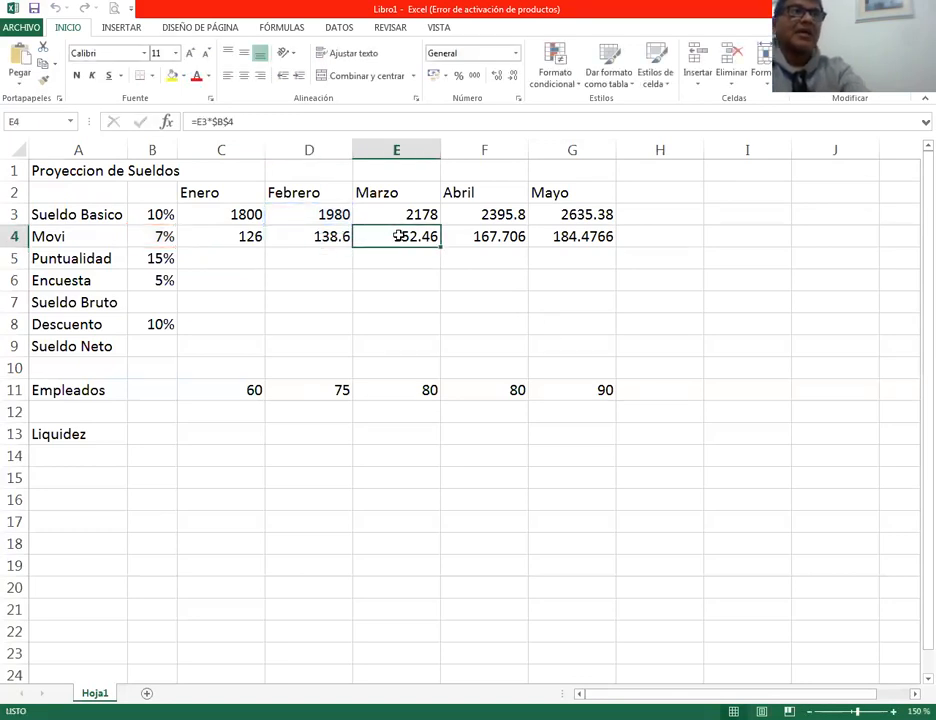
double_click(397, 236)
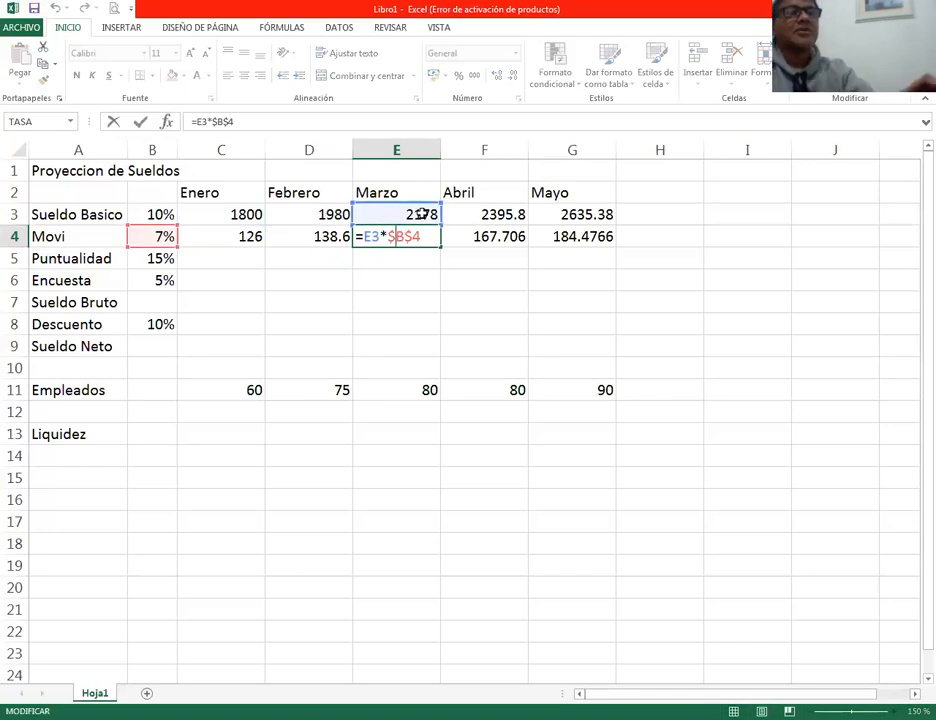
key(Return)
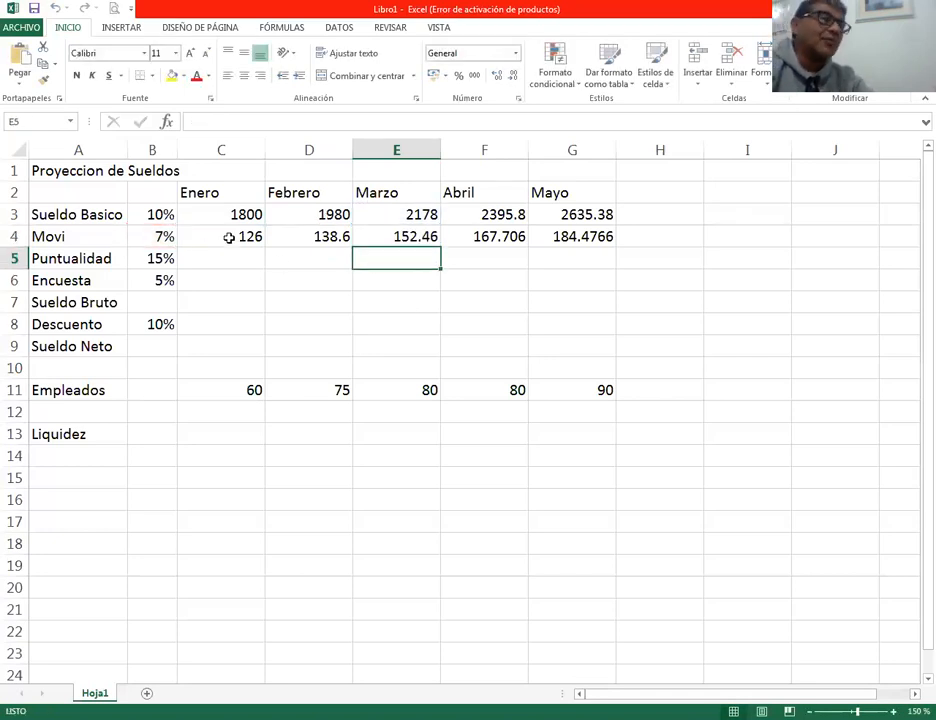
double_click(328, 236)
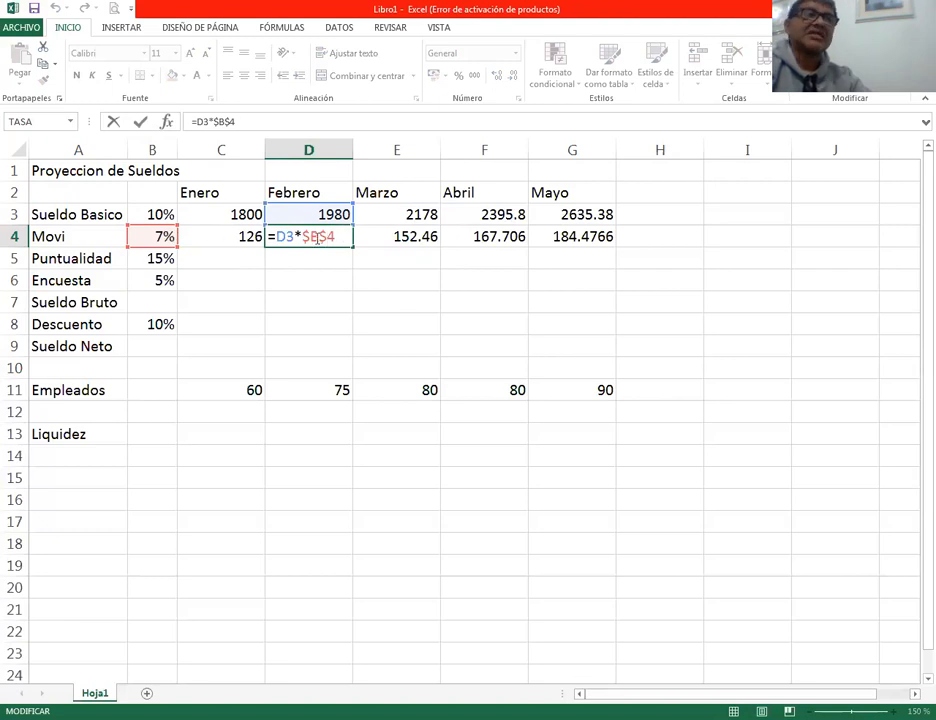
key(Return)
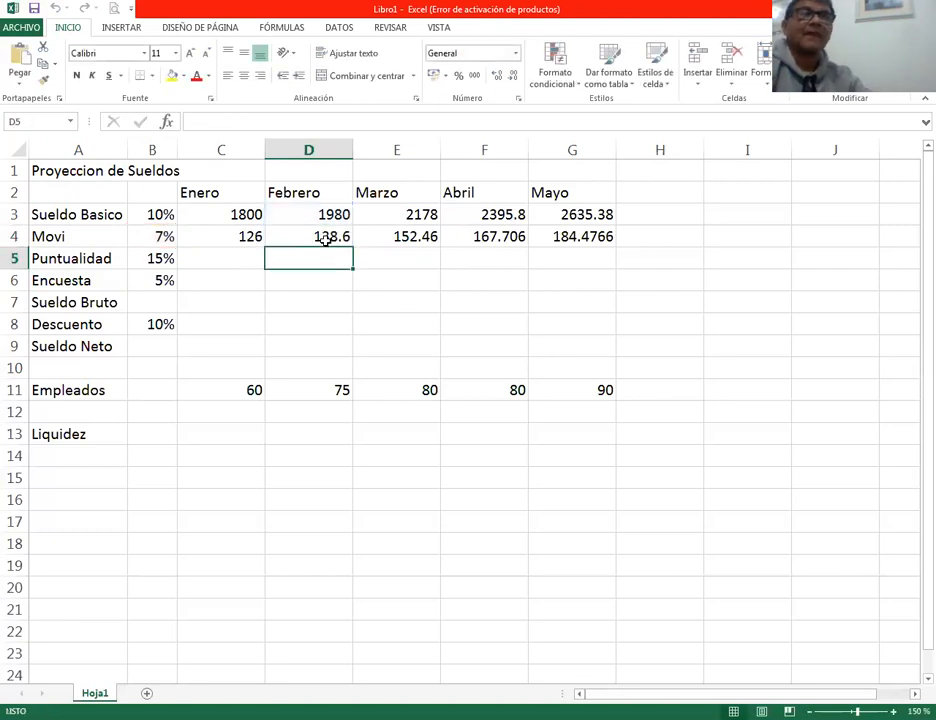
click(235, 257)
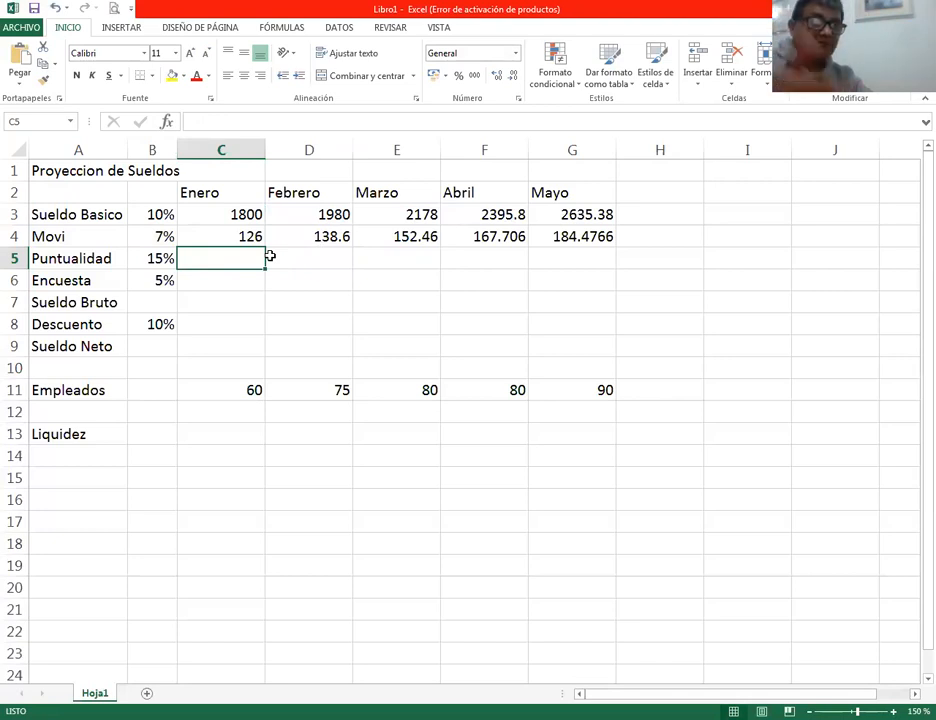
Step: Enter the January Puntualidad formula =C3*$B$5 in C5, with an absolute reference to the percentage
text(=)
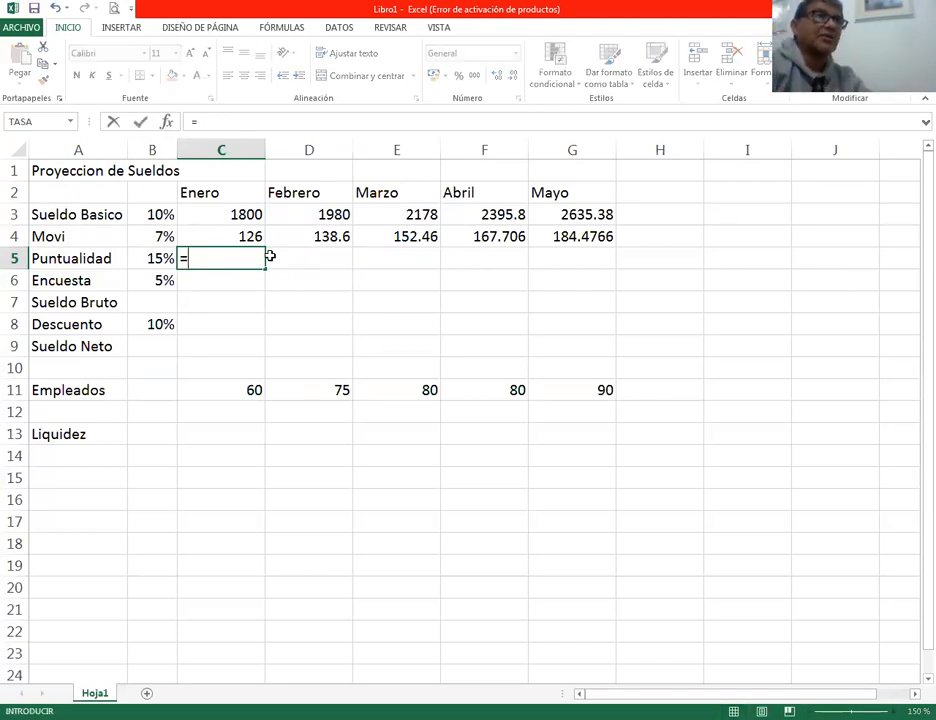
click(225, 213)
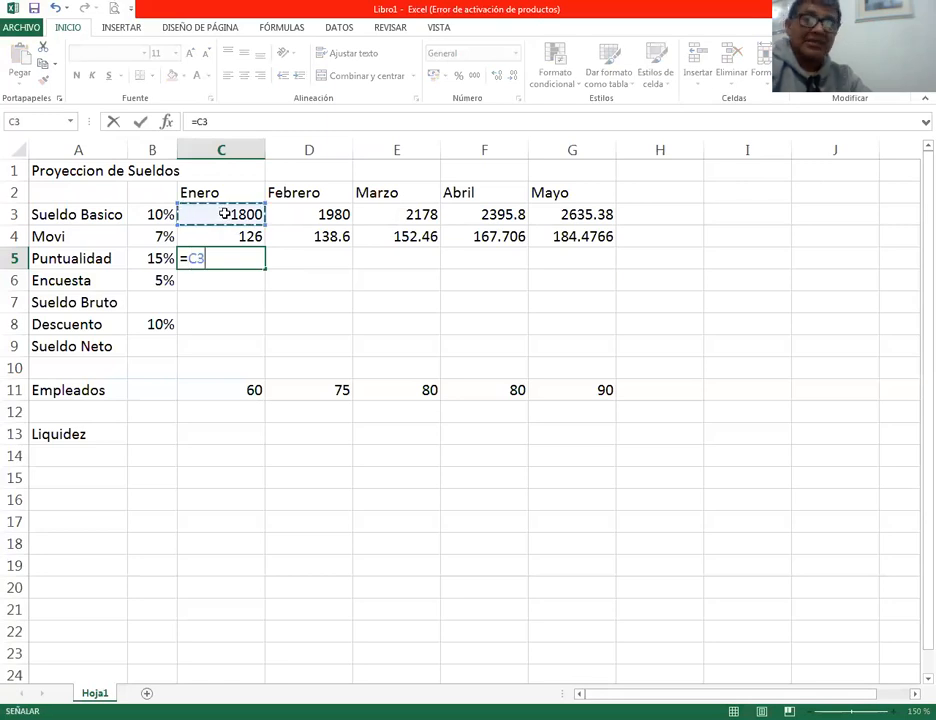
text(*)
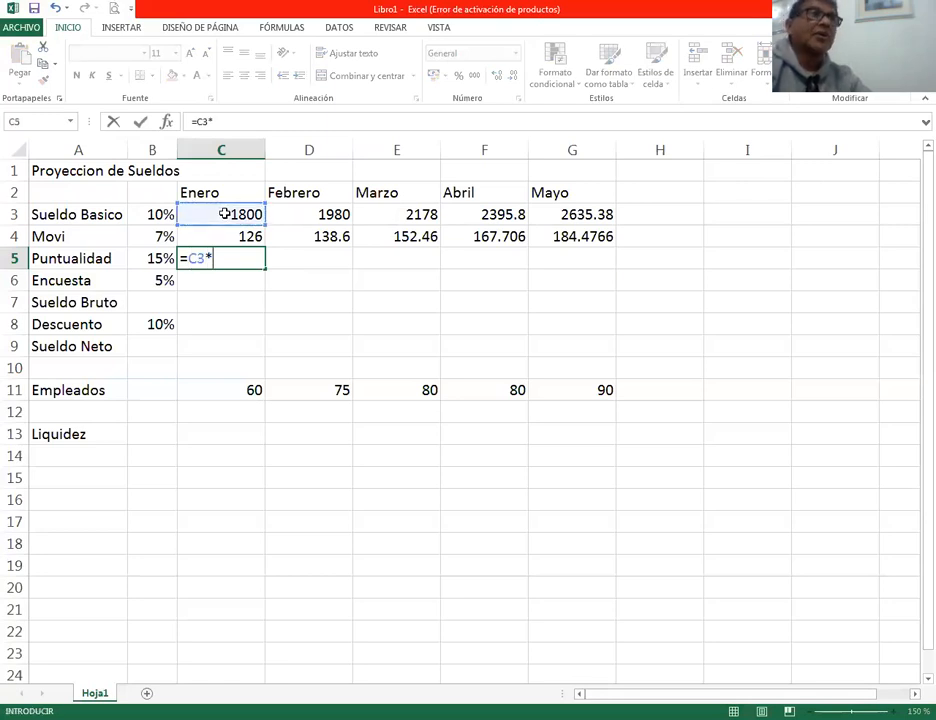
click(150, 257)
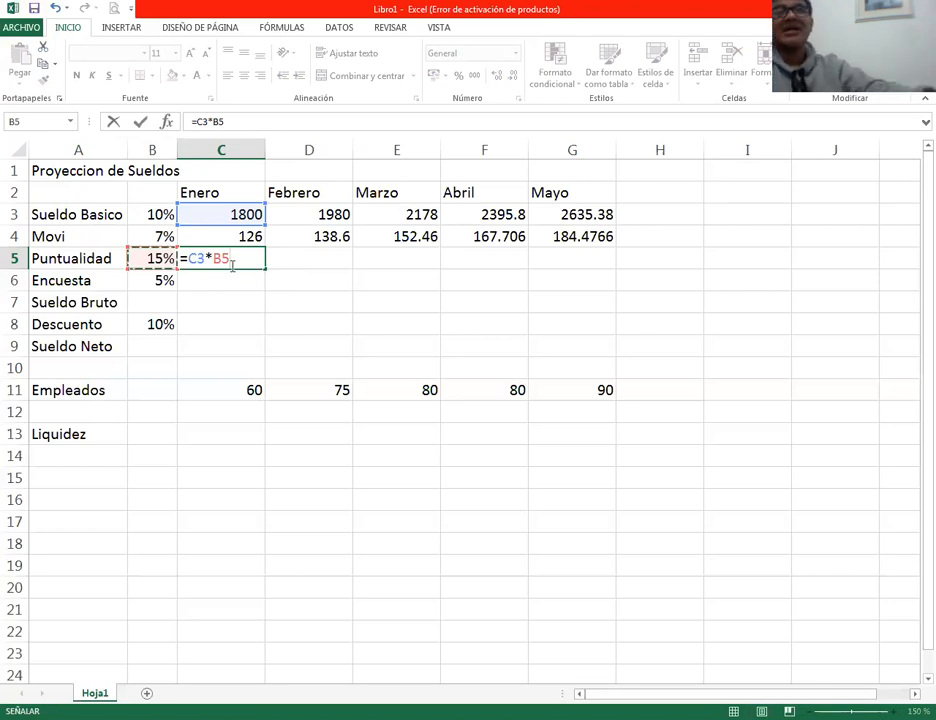
key(F4)
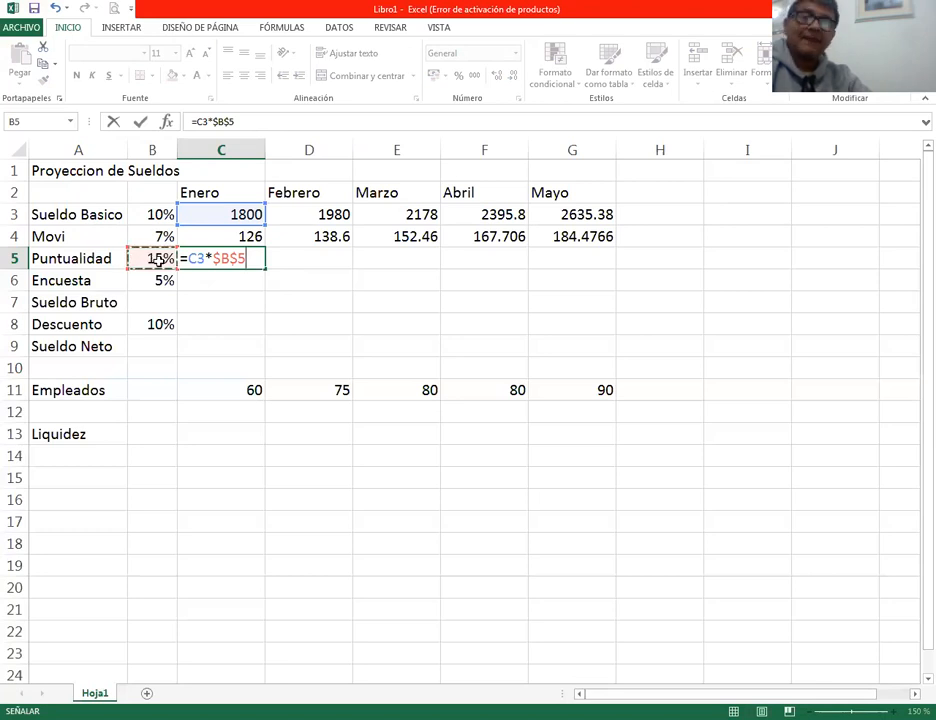
key(Return)
Step: Fill the January Puntualidad formula from C5 across through May in G5
click(229, 258)
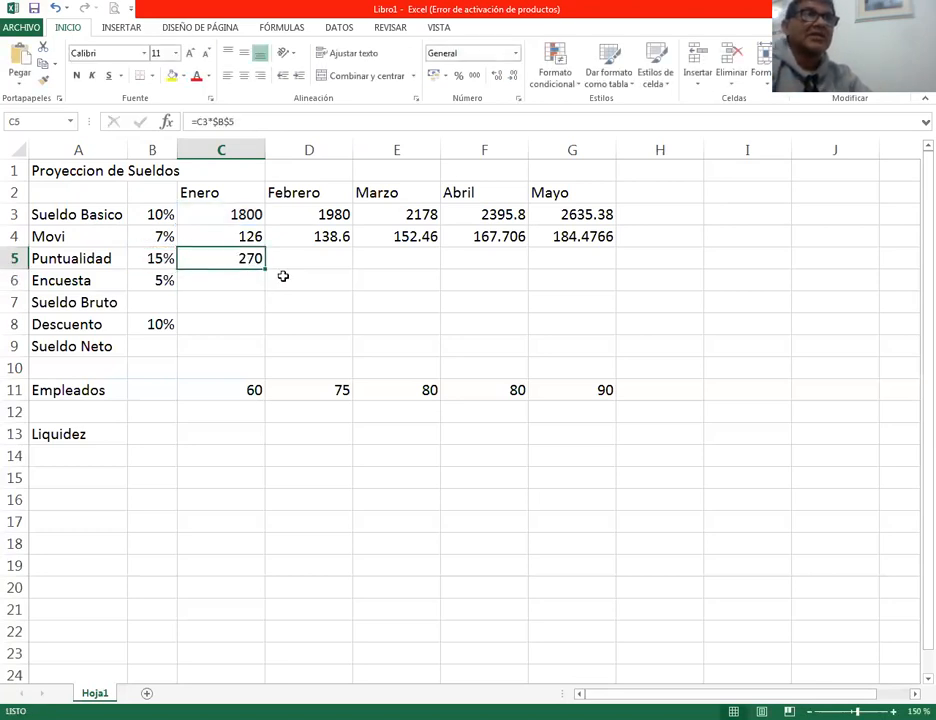
drag(265, 269, 575, 260)
click(524, 331)
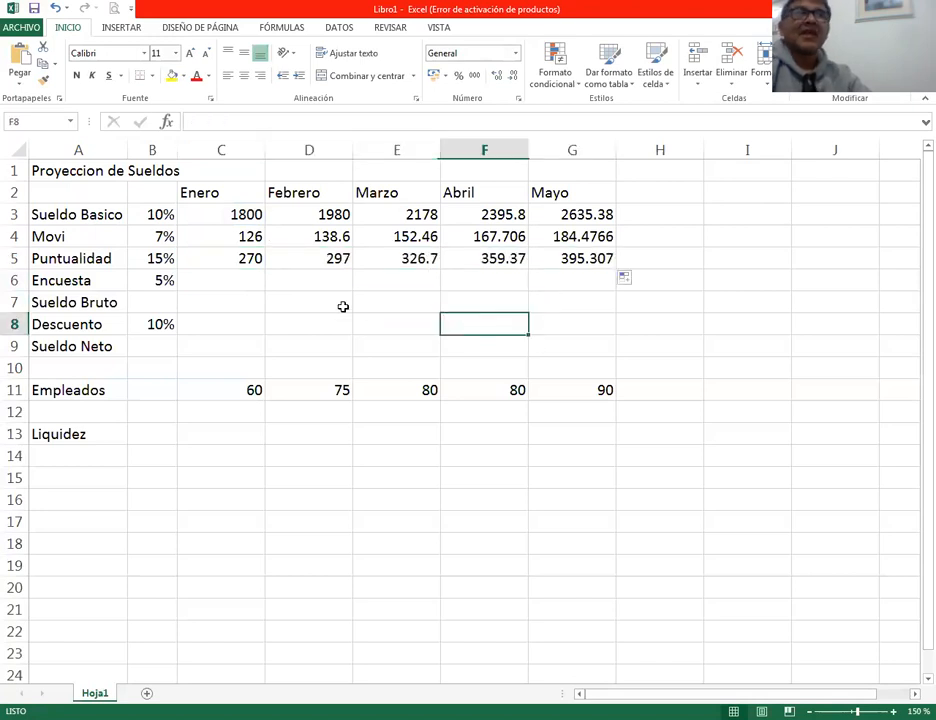
Step: Enter the January Encuesta formula =C3*$B$6 in C6, keeping the percentage reference absolute
click(245, 278)
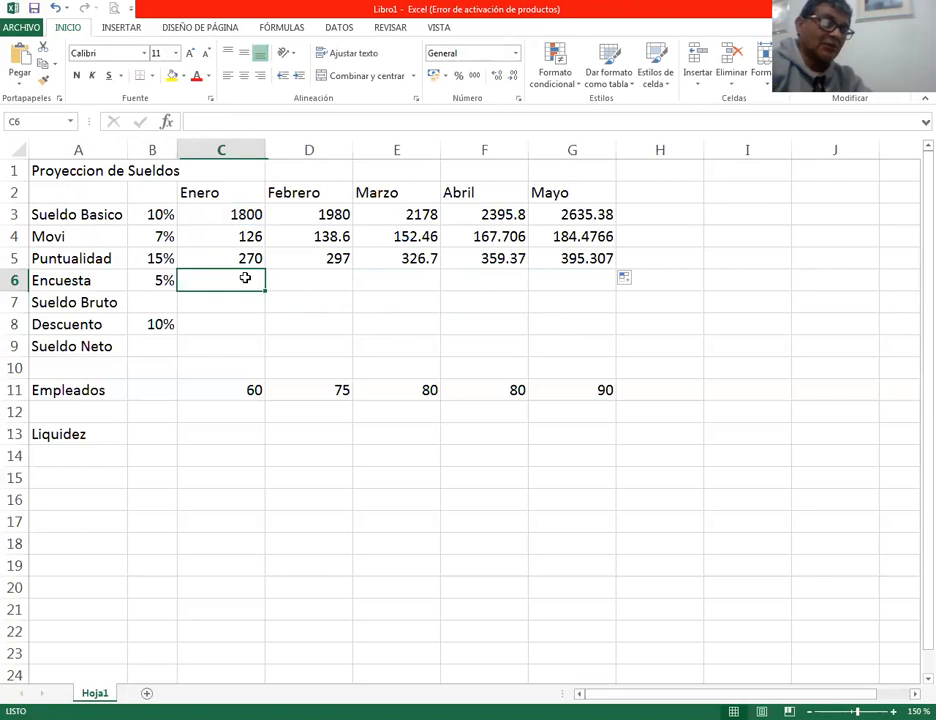
text(=)
click(234, 214)
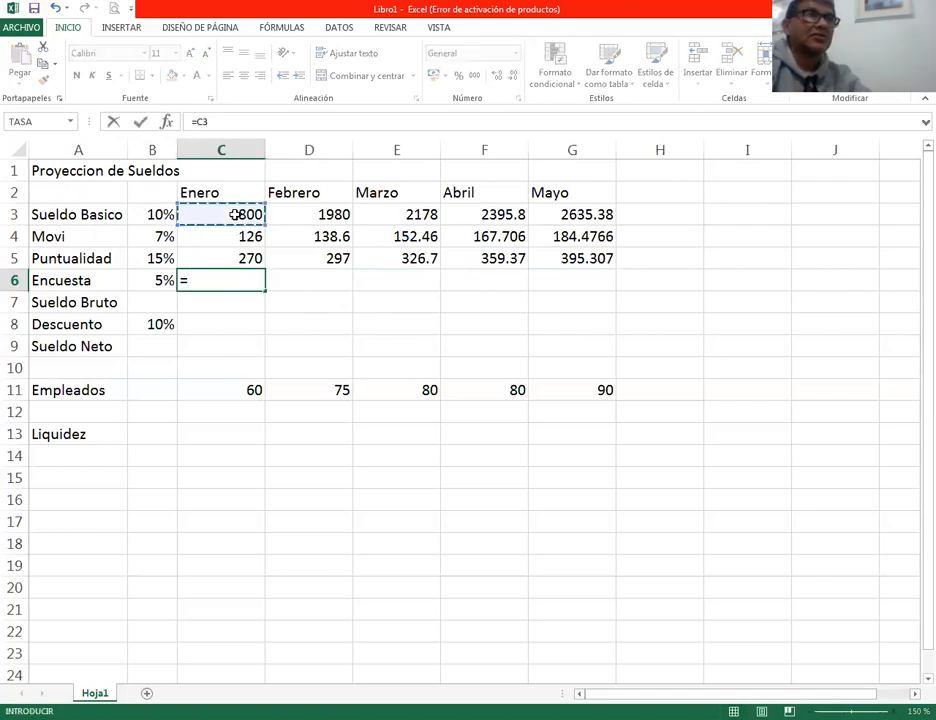
text(-)
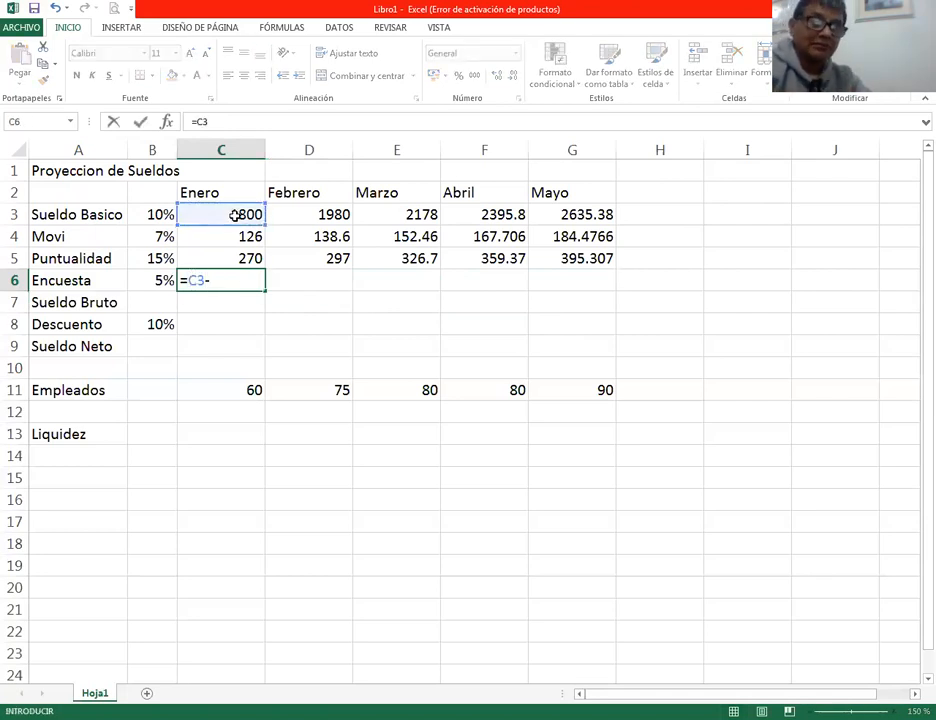
click(164, 281)
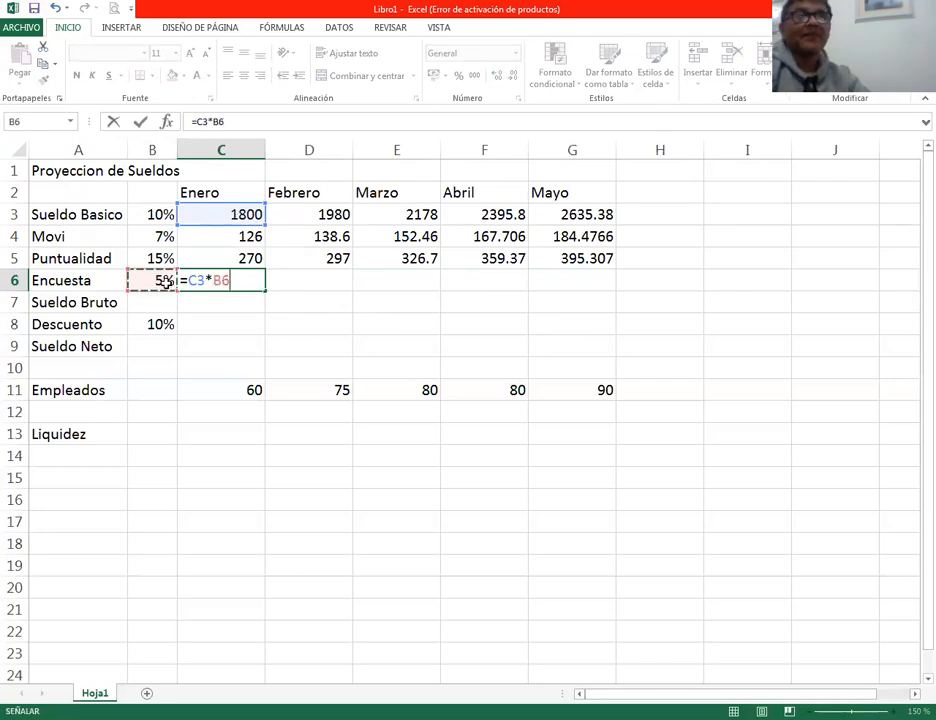
key(F4)
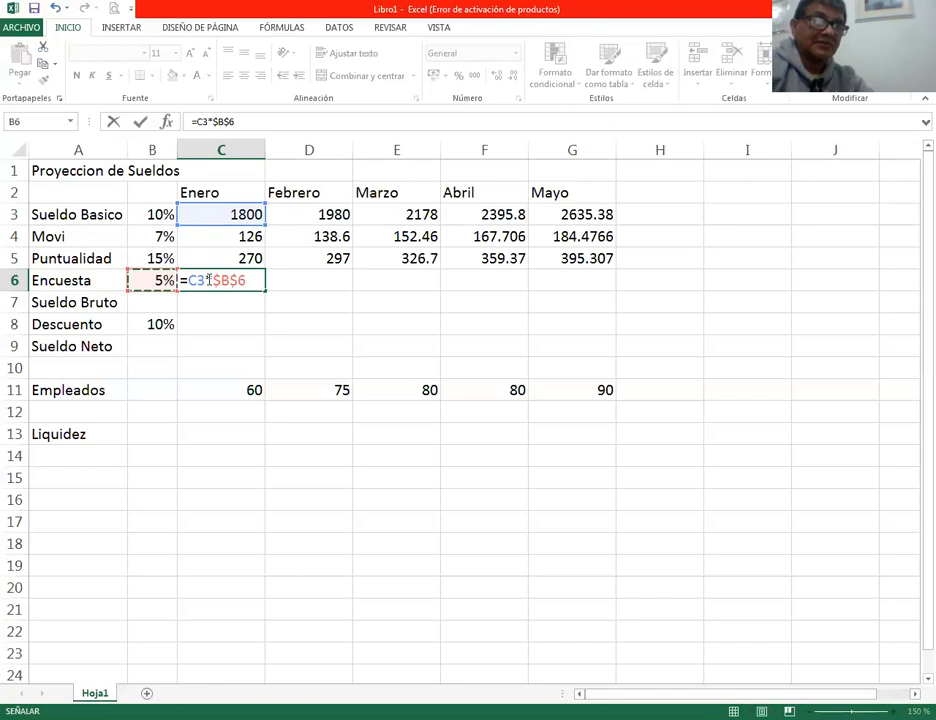
key(Return)
Step: Fill the January Encuesta formula from C6 across through May in G6
click(215, 279)
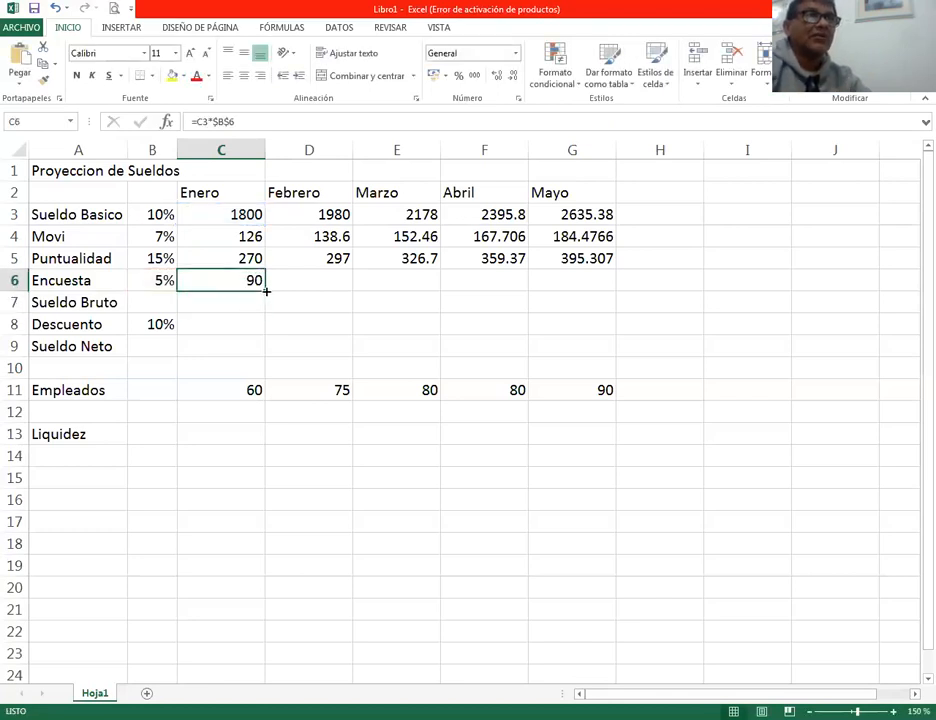
drag(265, 290, 600, 296)
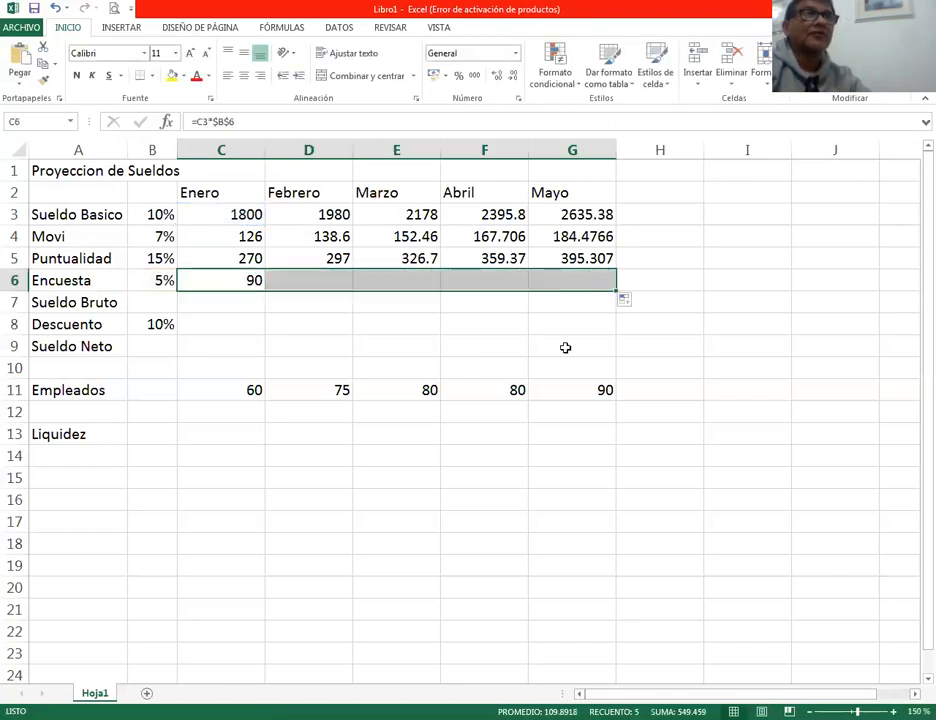
click(407, 343)
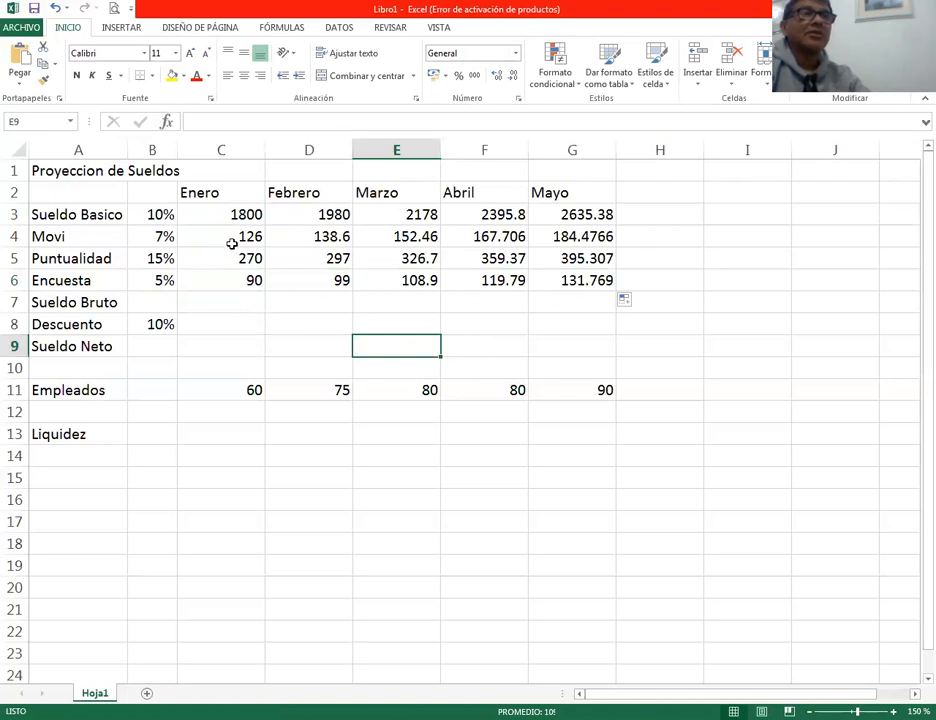
Step: Enter =SUMA(C3:C6) in C7 to total January's base salary and additions as the Sueldo Bruto
click(222, 298)
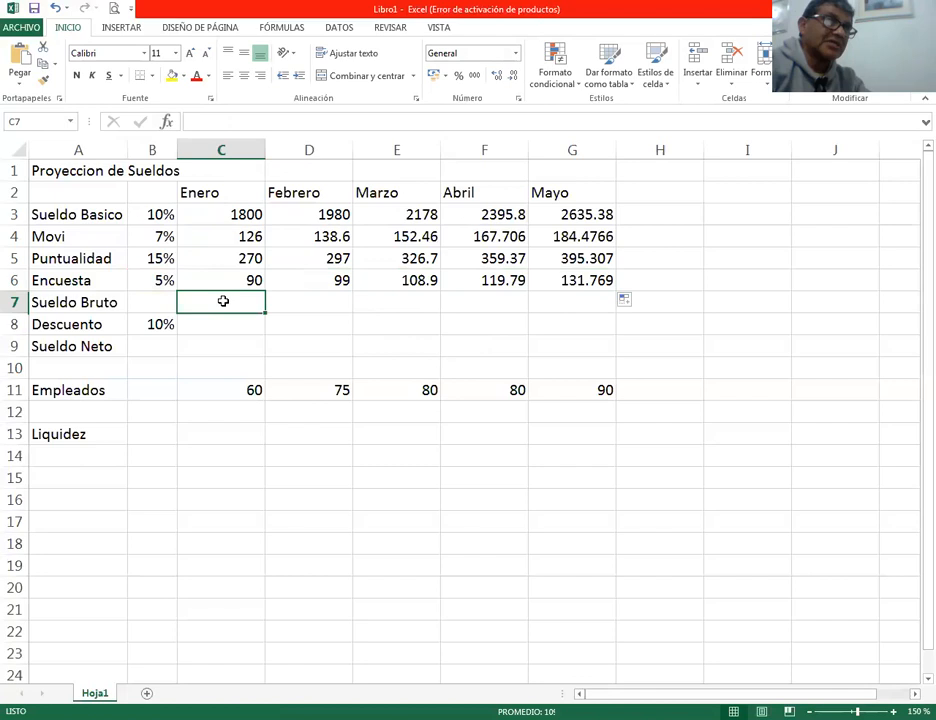
text(=SUMA()
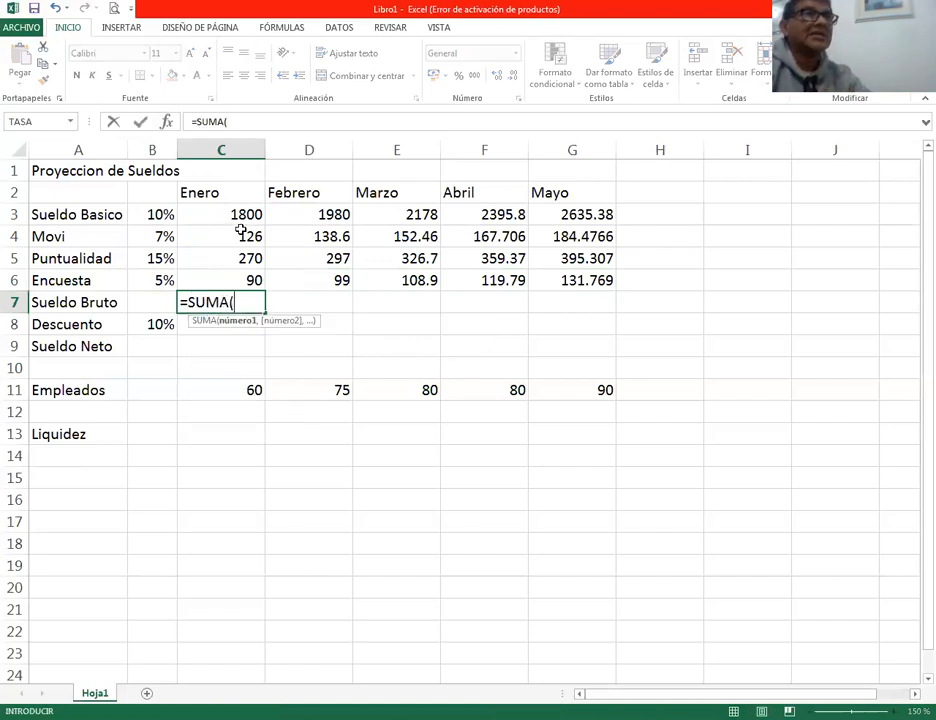
click(244, 213)
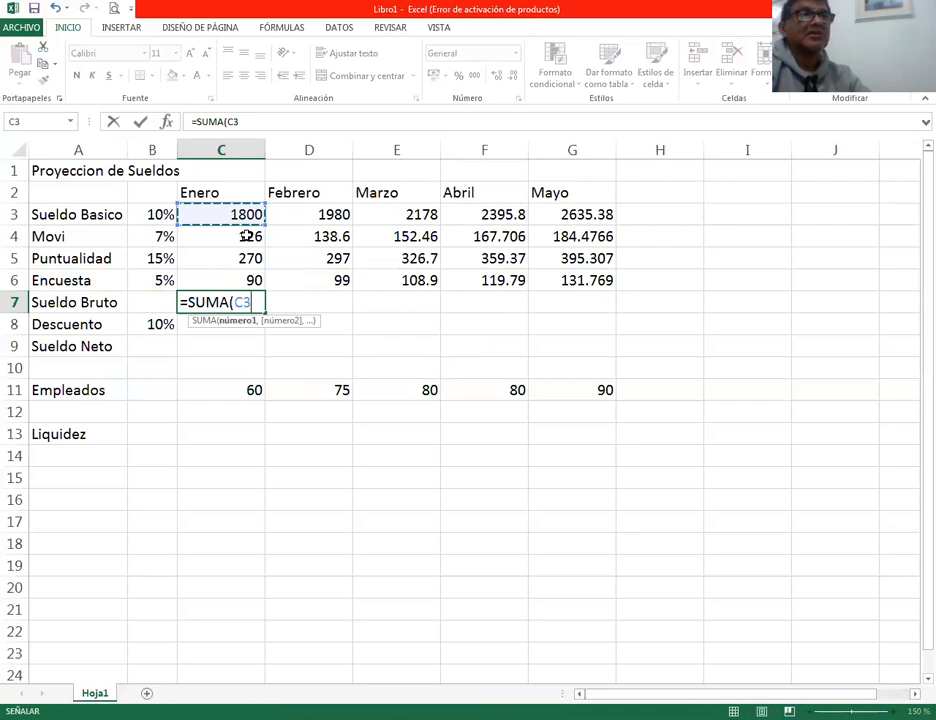
drag(247, 234, 246, 280)
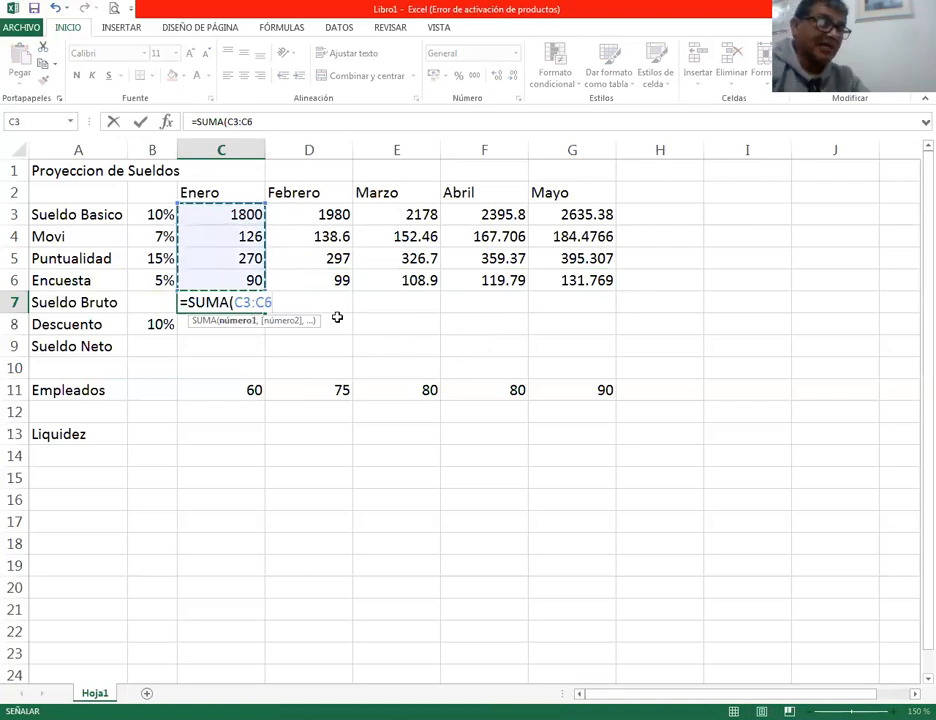
text())
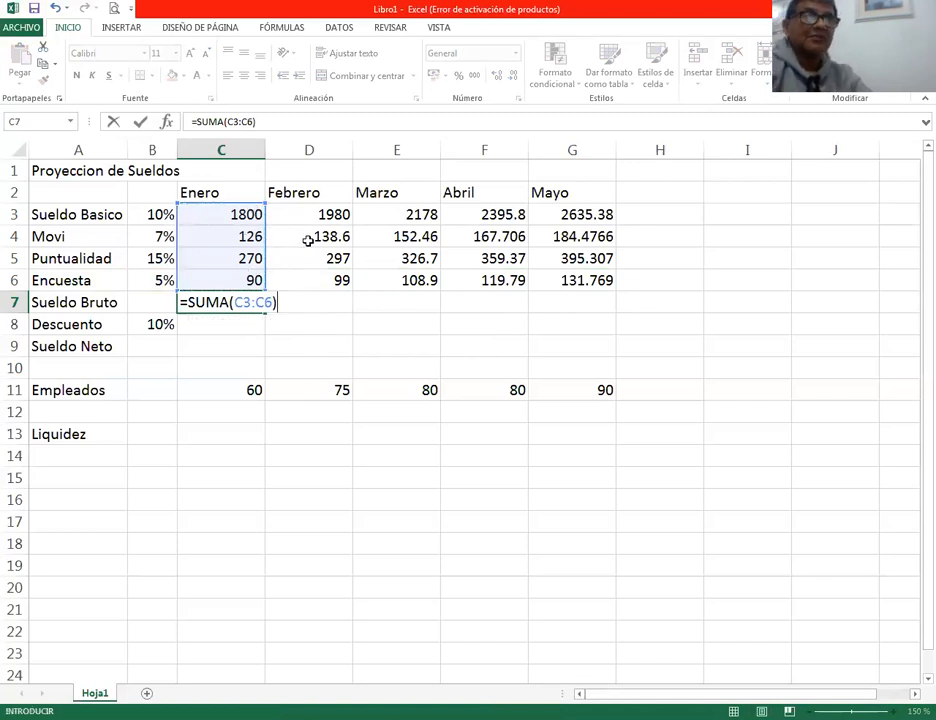
key(Return)
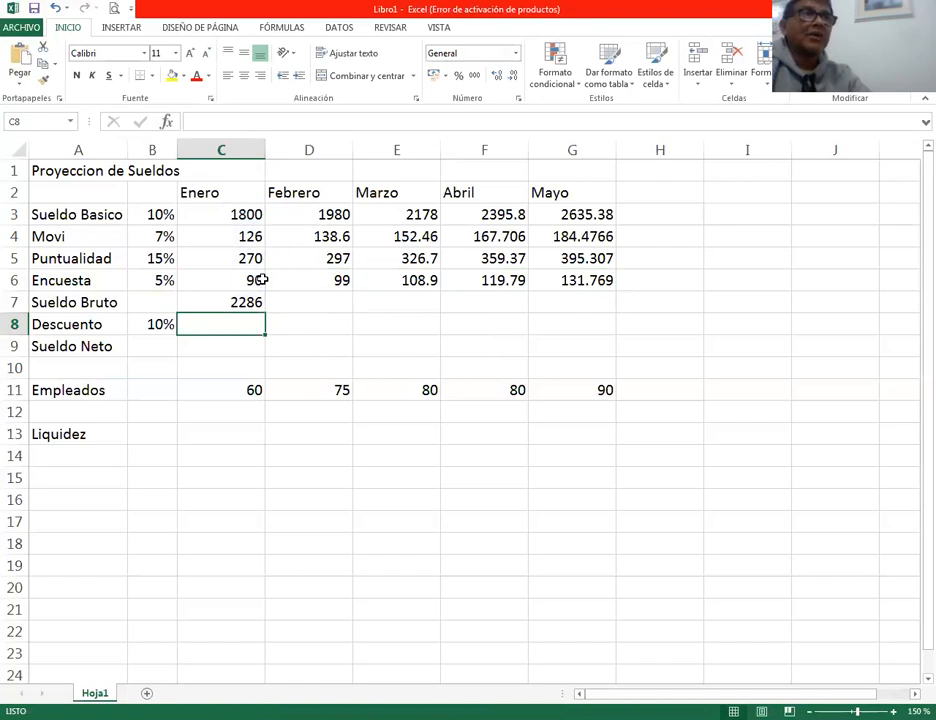
Step: Check the range summed in January's Sueldo Bruto formula and fill it from C7 across through May in G7
click(253, 302)
double_click(250, 302)
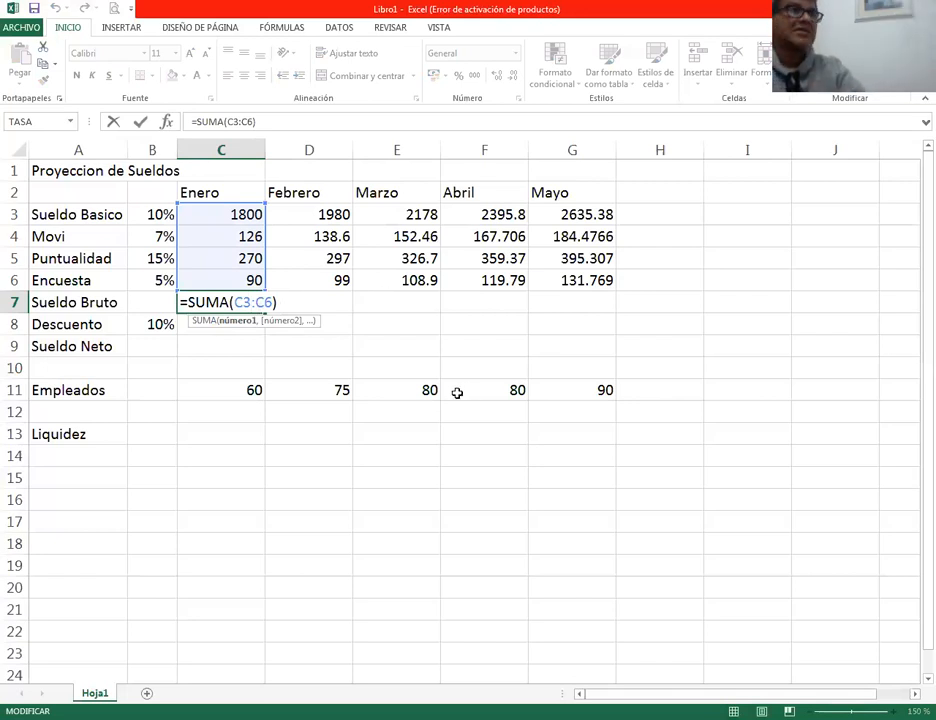
key(Escape)
click(345, 342)
click(248, 305)
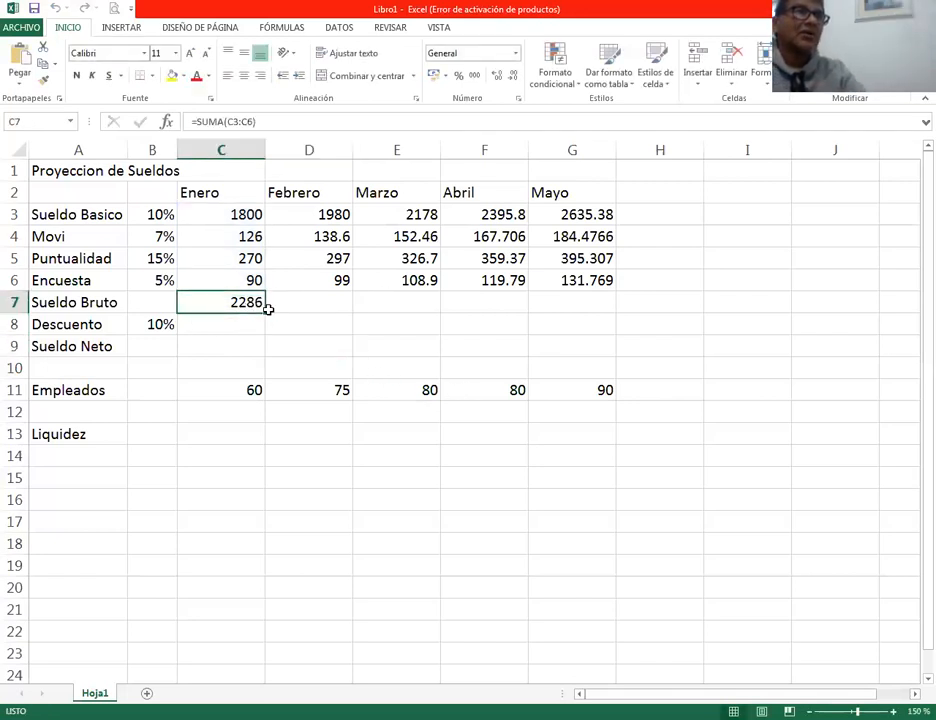
drag(265, 312, 602, 318)
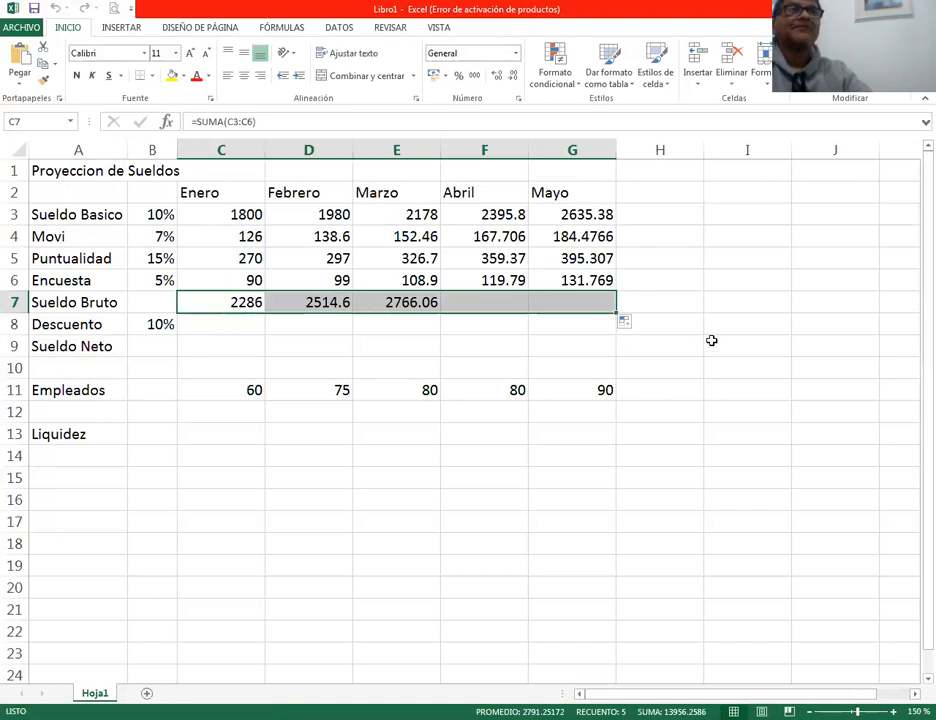
click(752, 378)
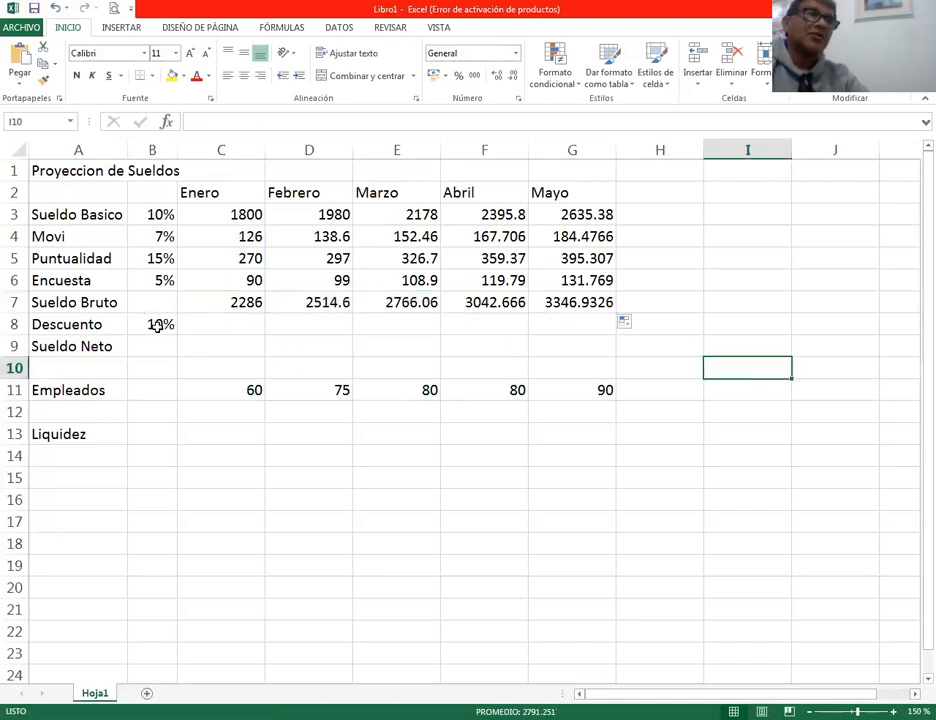
Step: Enter the January Descuento formula =C7*$B$8 in C8, multiplying the gross salary by the absolute discount percentage
click(238, 322)
text(=)
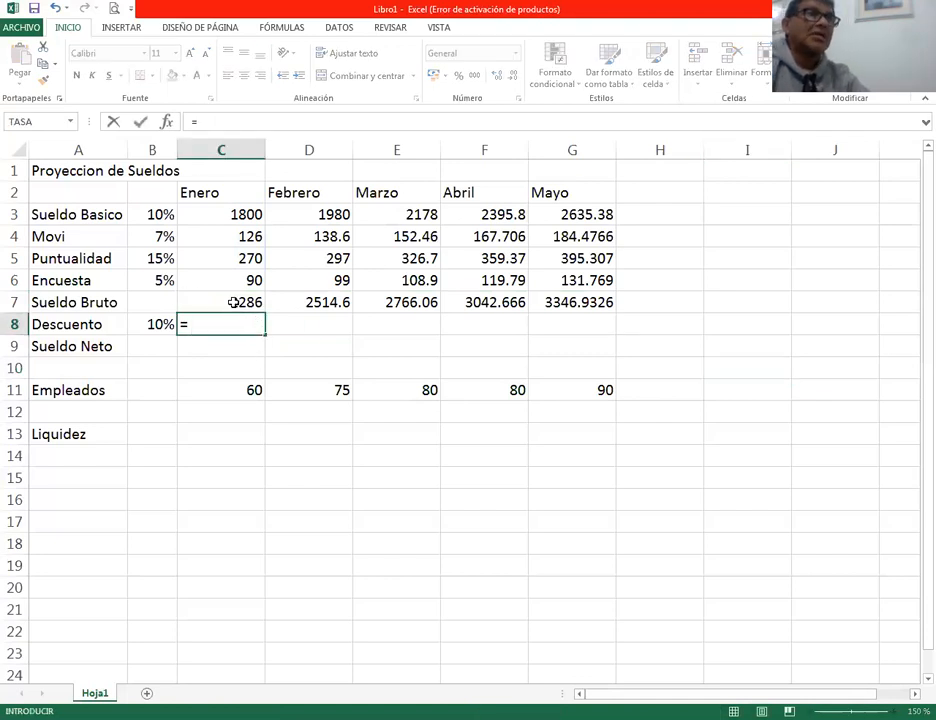
click(233, 302)
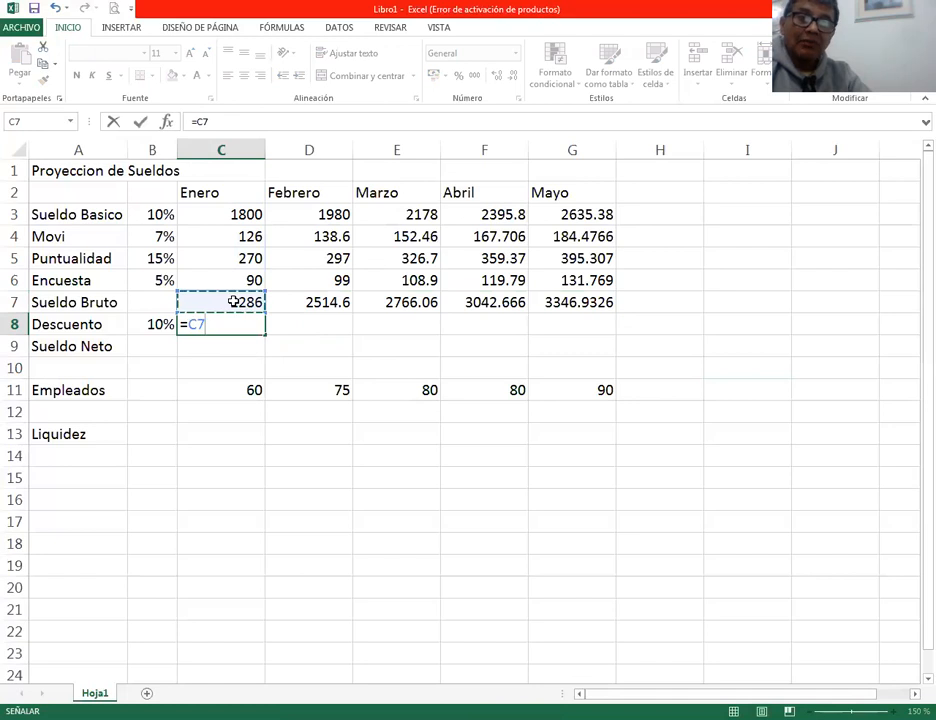
text(*)
click(145, 320)
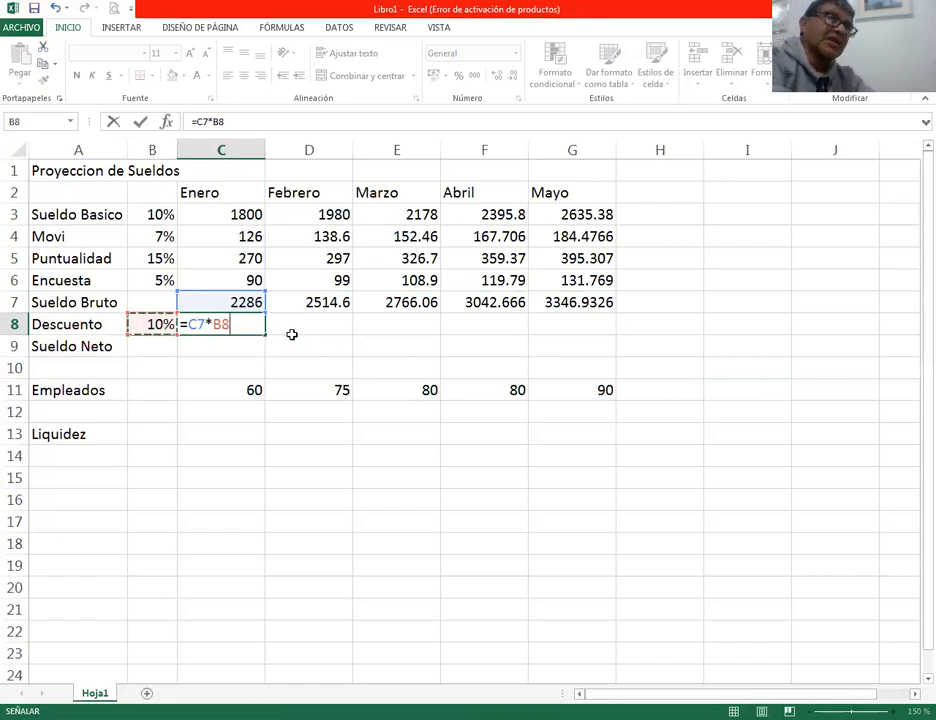
key(F4)
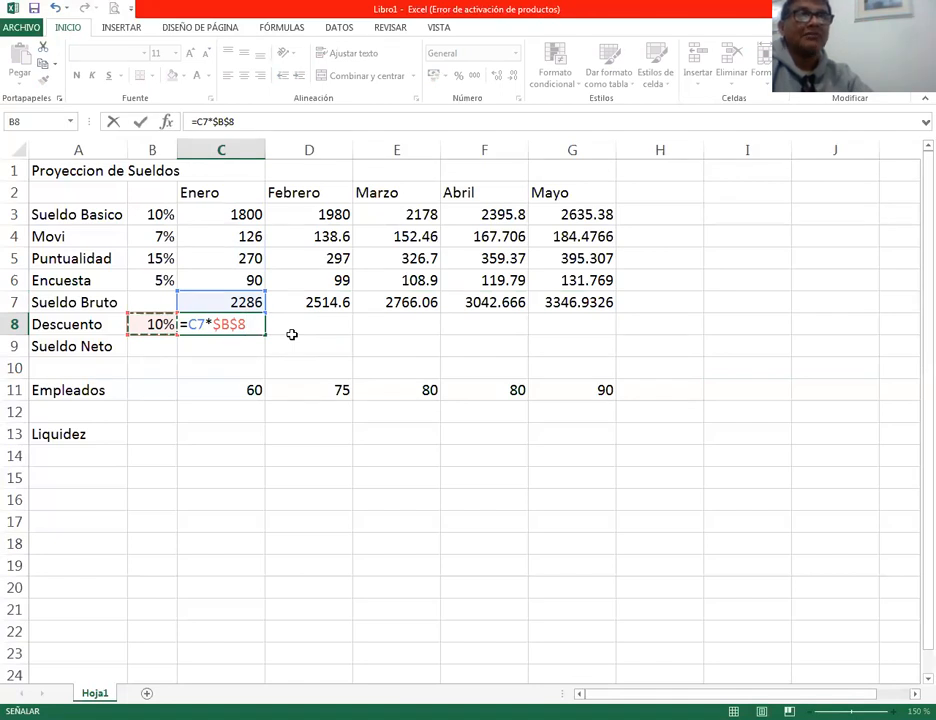
key(Return)
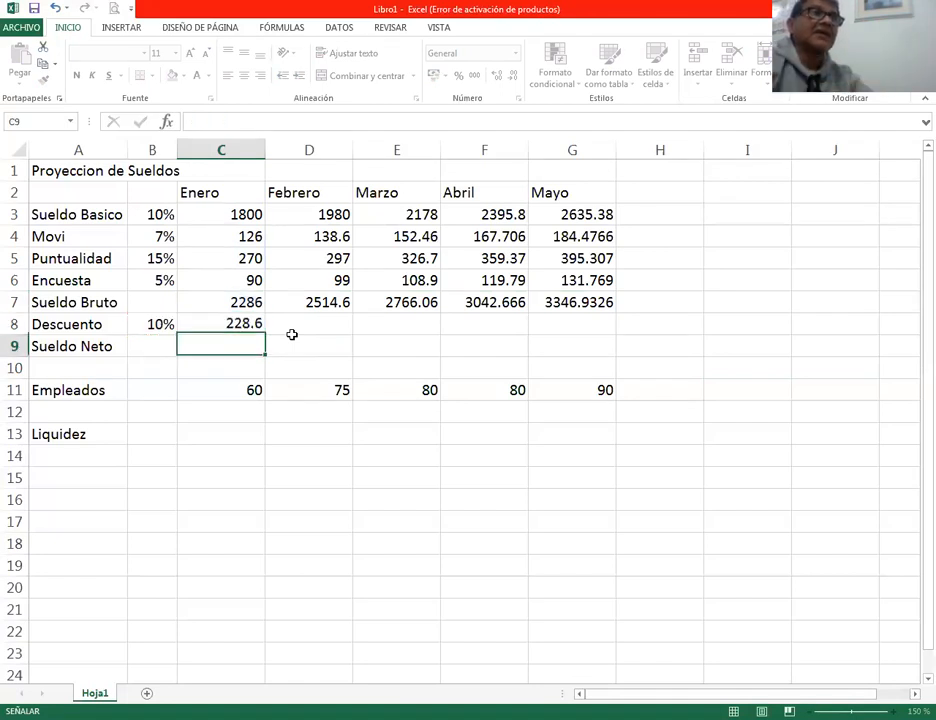
Step: Fill the January Descuento formula from C8 across through May in G8
click(240, 326)
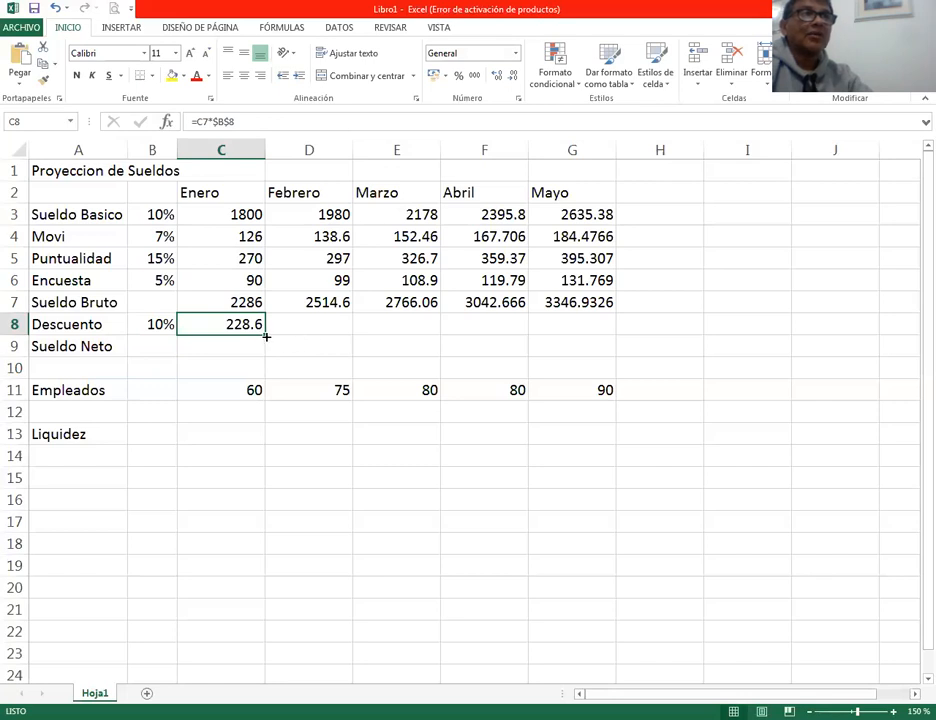
drag(266, 337, 600, 335)
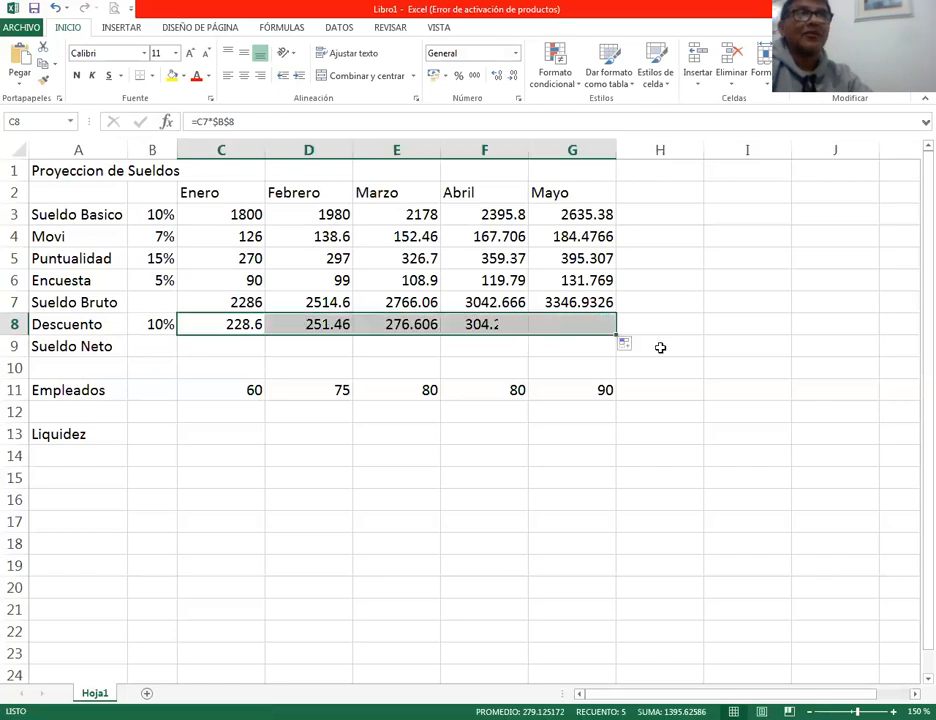
click(784, 369)
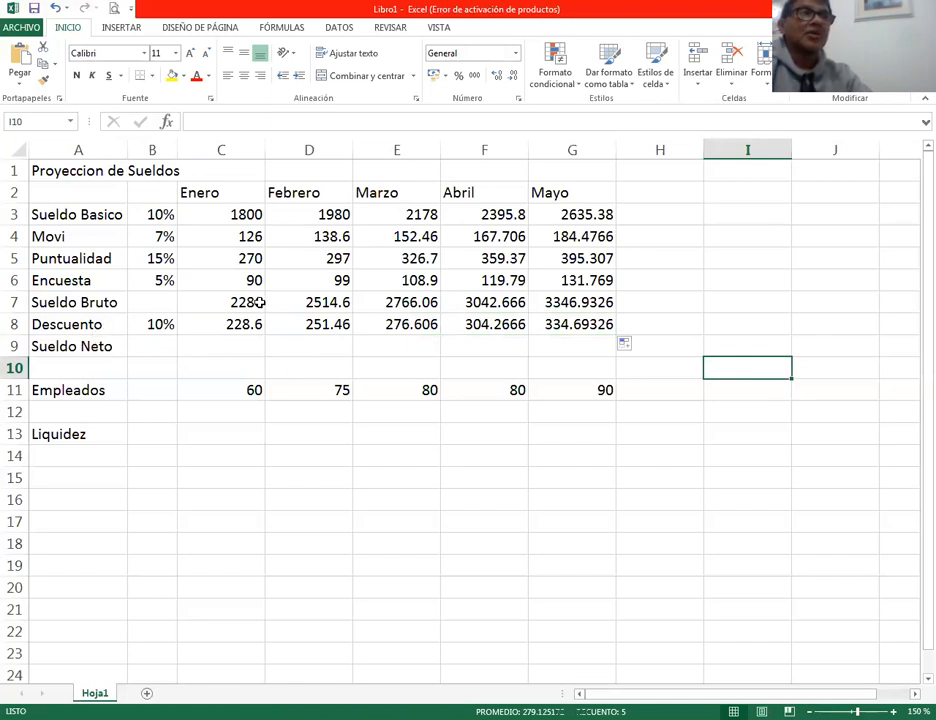
Step: Enter the January Sueldo Neto formula =C7-C8 in C9, subtracting the discount from the gross salary
click(250, 344)
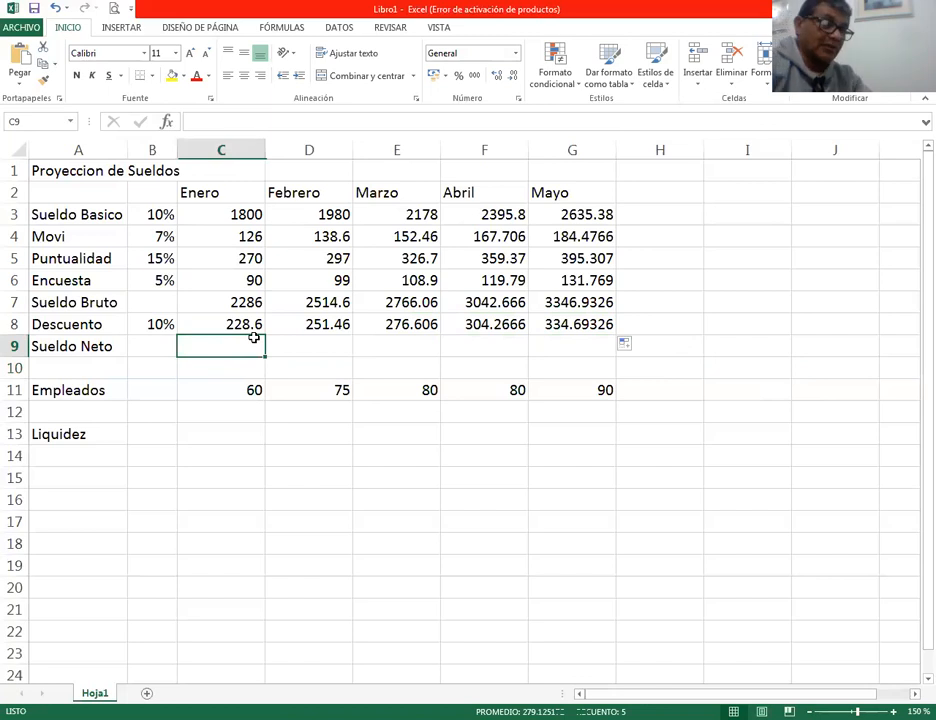
text(=)
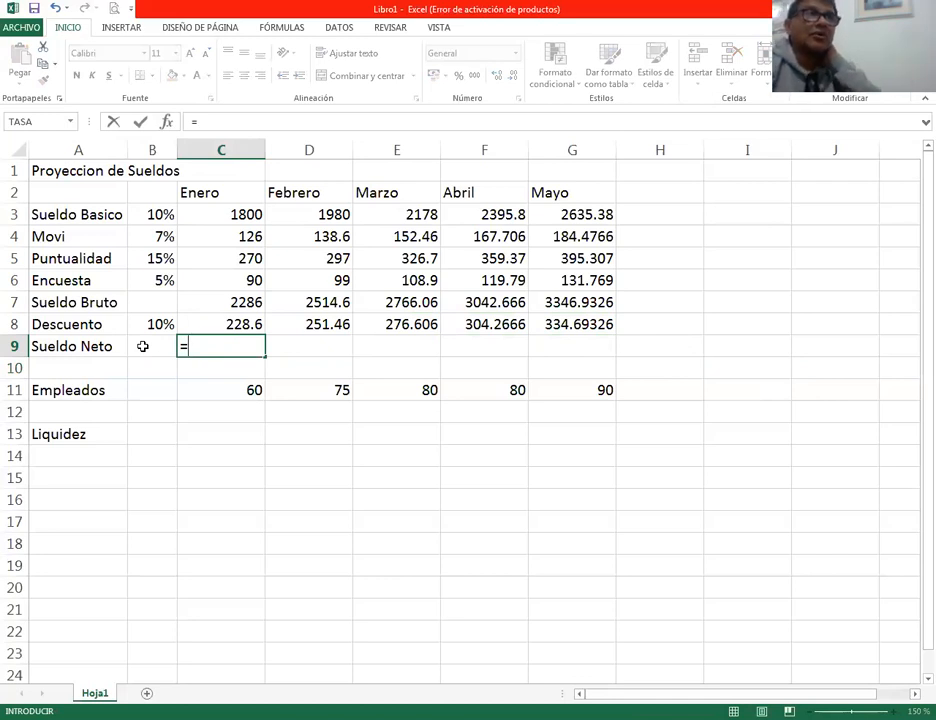
click(236, 304)
text(-)
click(236, 324)
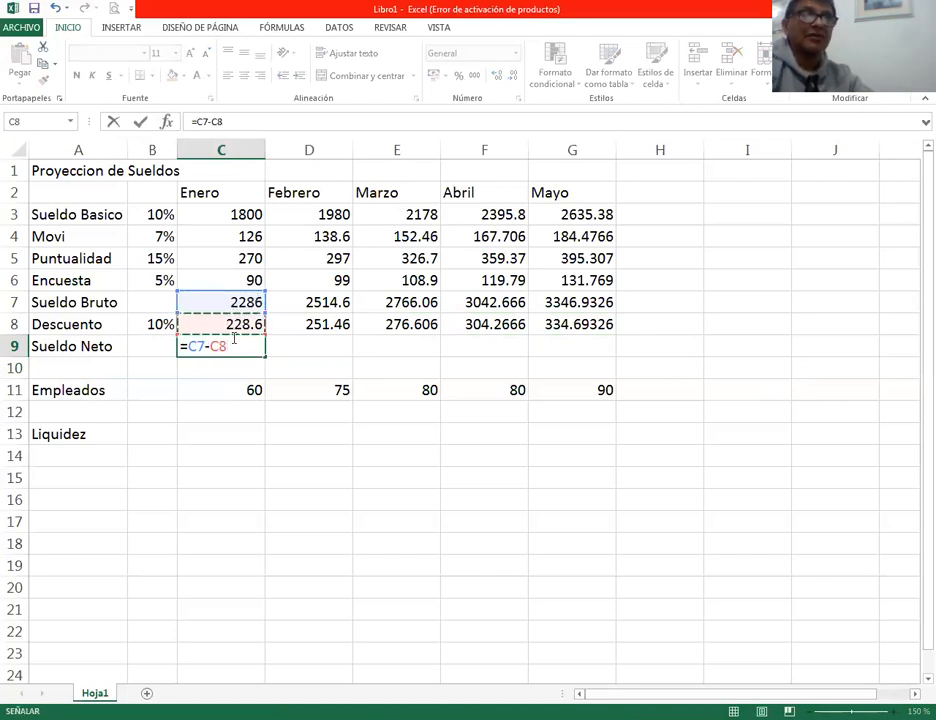
key(Return)
Step: Fill the Sueldo Neto formula from C9 across through May in G9 and check each month's copied formula
click(230, 346)
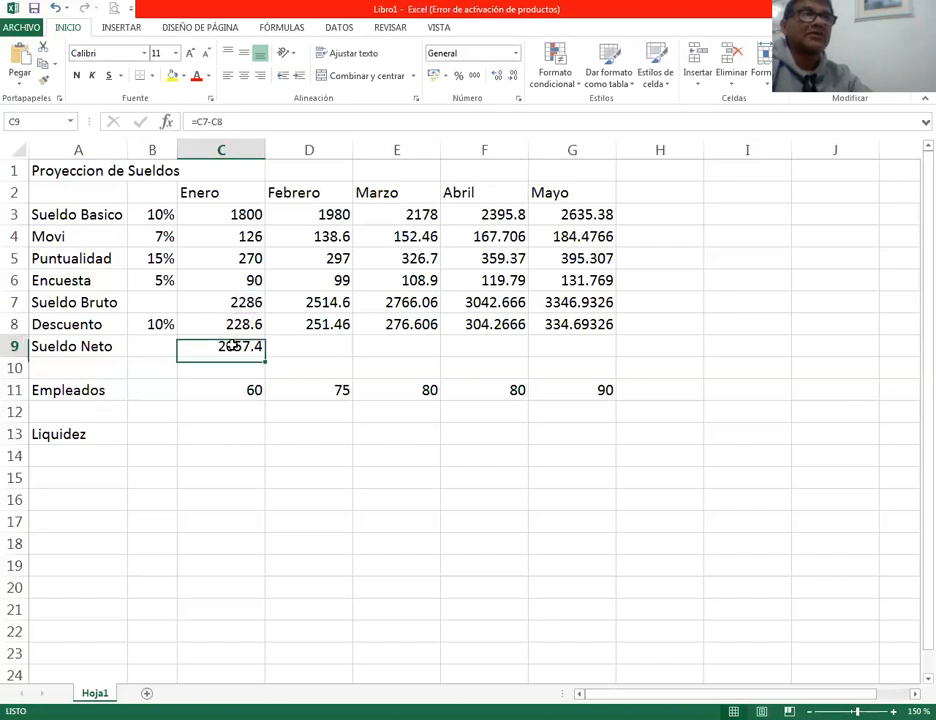
drag(267, 357, 595, 360)
click(446, 457)
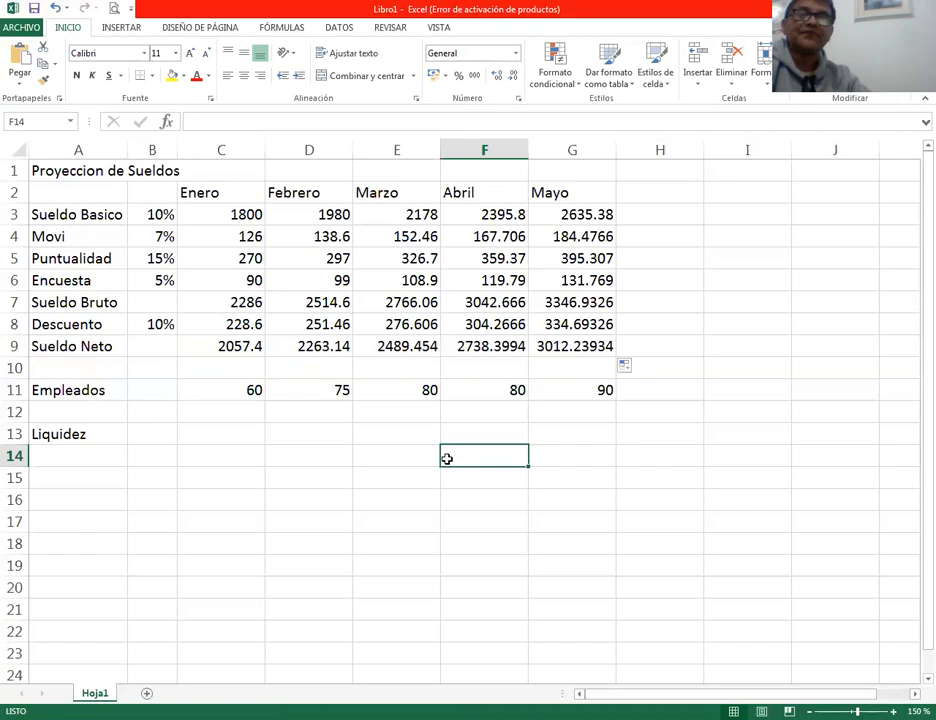
click(227, 349)
click(310, 348)
click(390, 349)
click(468, 347)
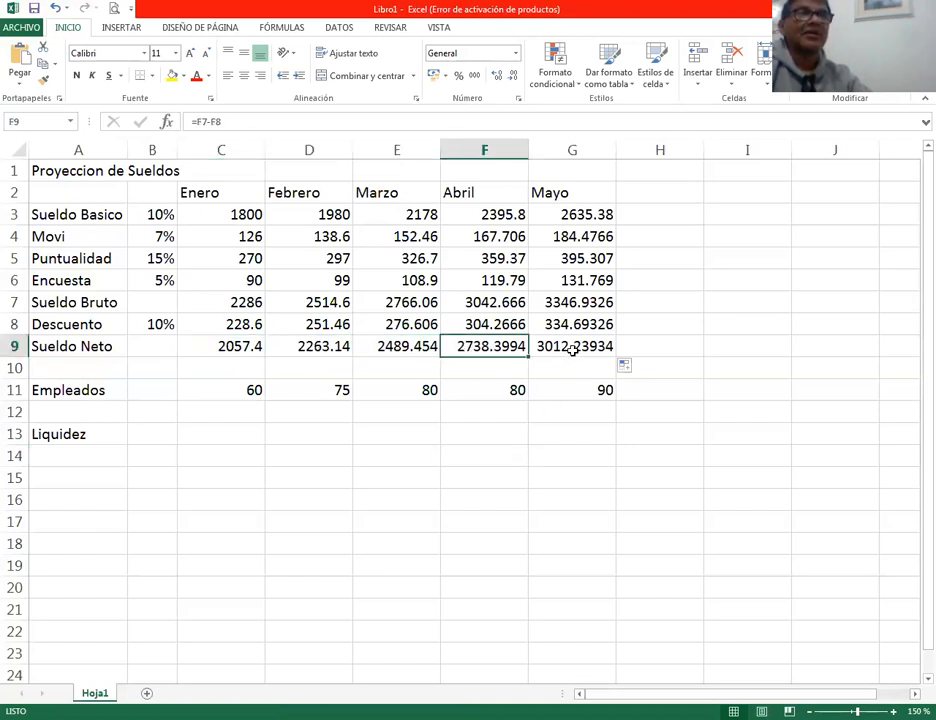
click(550, 350)
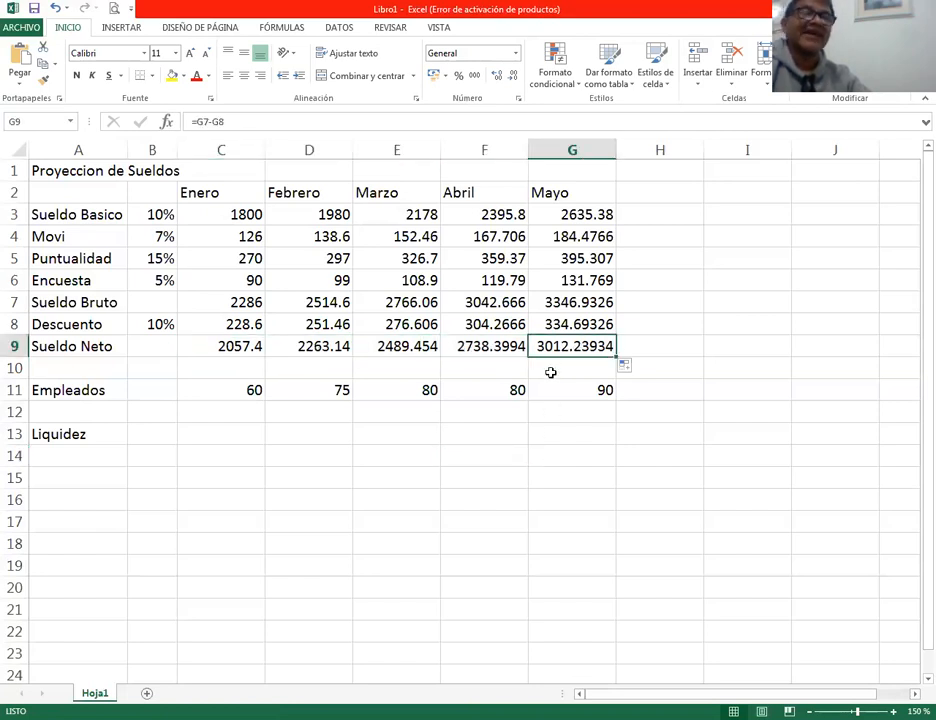
click(224, 346)
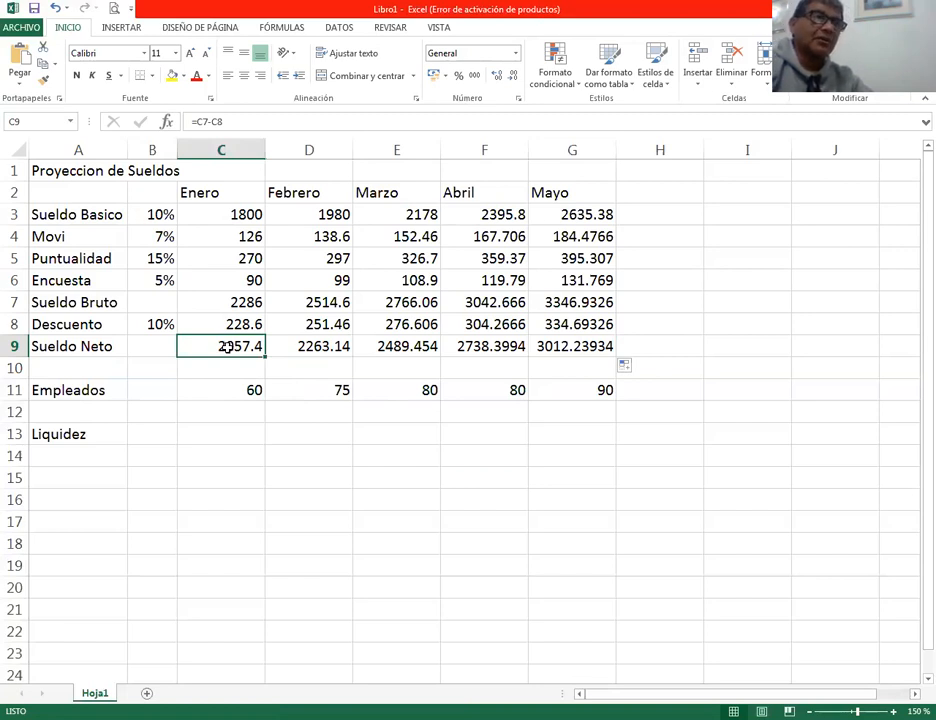
Step: Enter the January Liquidez formula =C9*C11 in C13, multiplying the net salary by the number of employees
click(252, 432)
text(=)
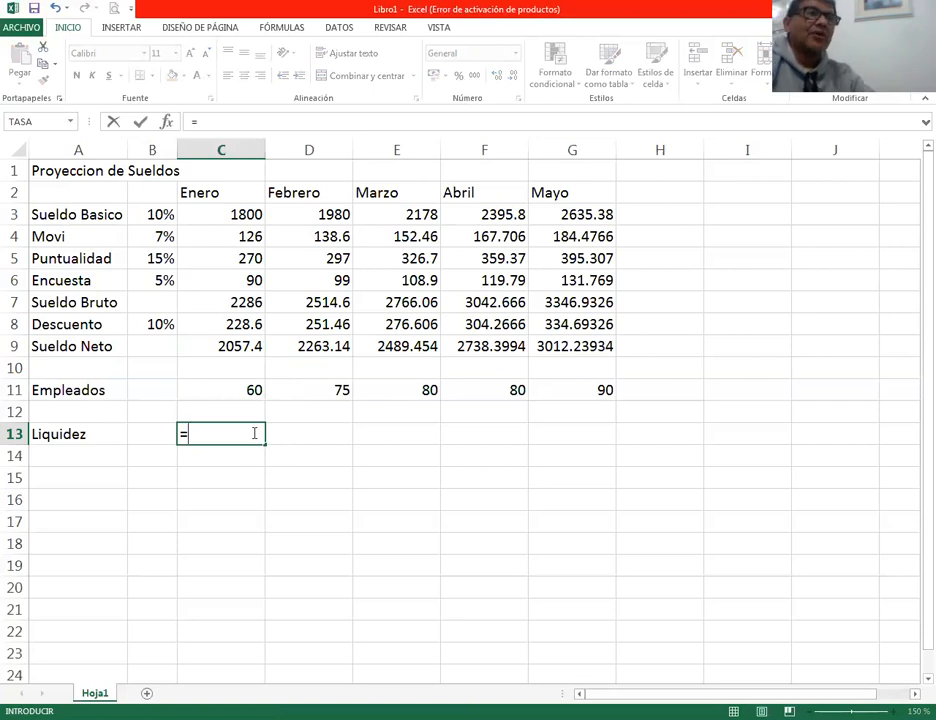
click(240, 346)
text(*)
click(244, 387)
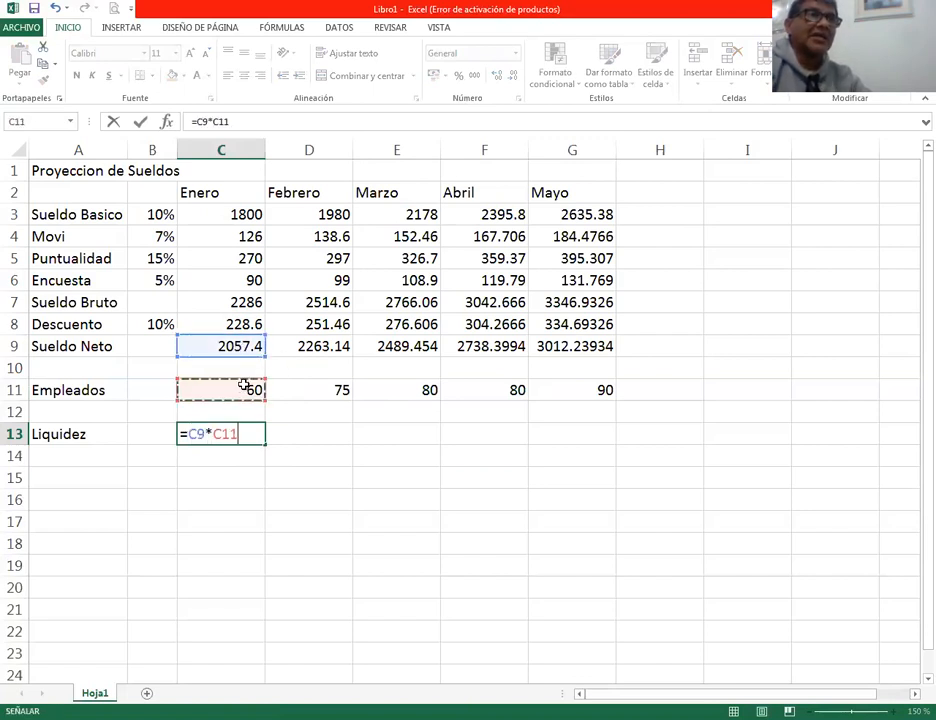
key(Return)
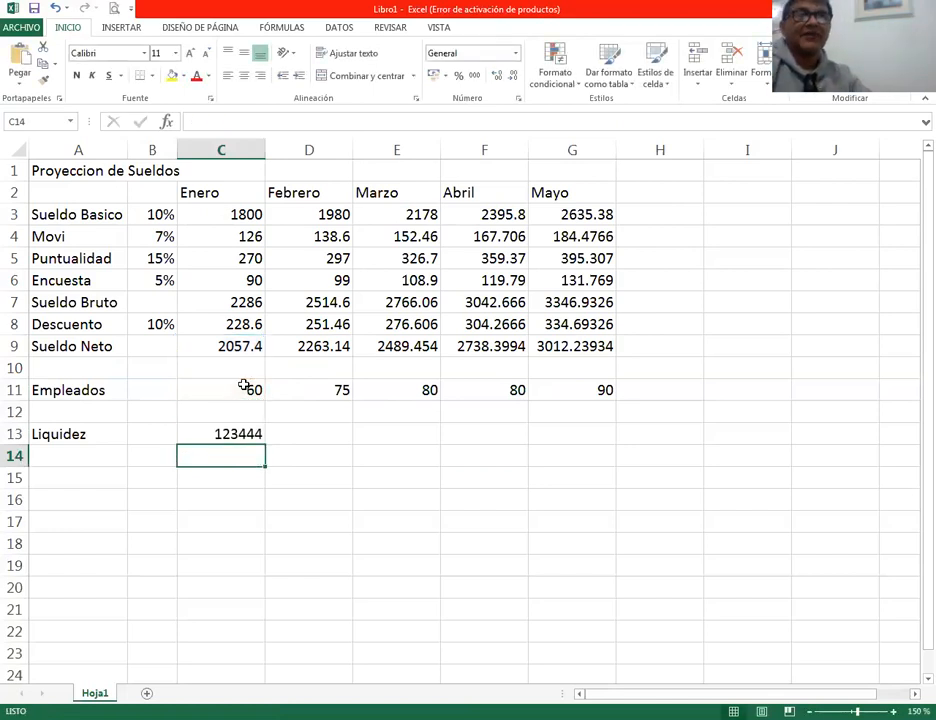
Step: Check the January net salary and employee cells used for Liquidez, and fill the formula from C13 across through May in G13
key(Up)
key(Up)
key(Up)
key(Up)
key(Up)
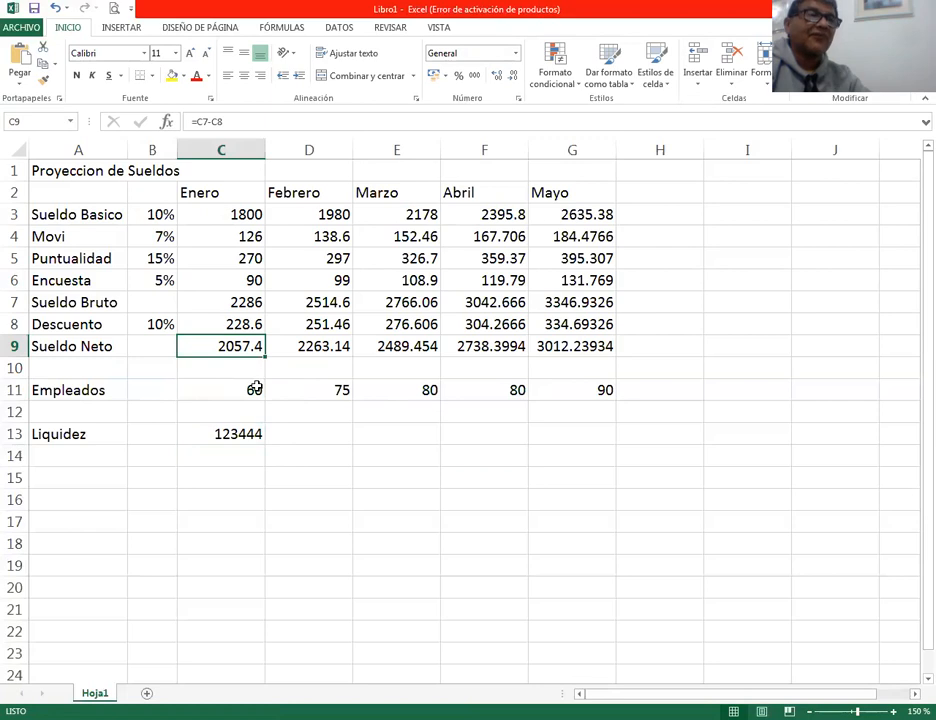
key(Down)
key(Down)
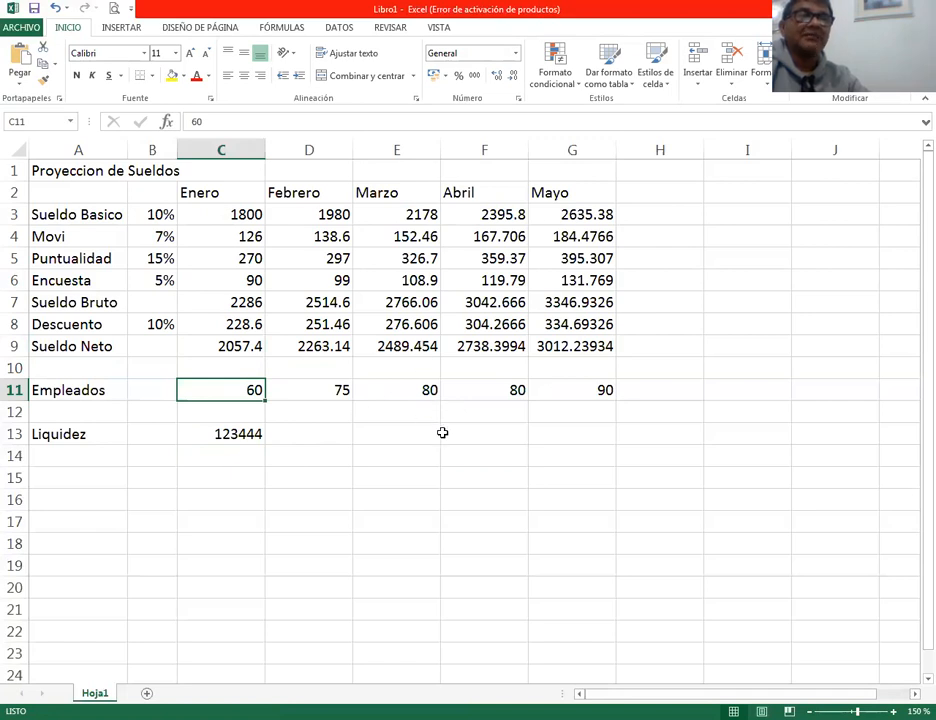
click(250, 437)
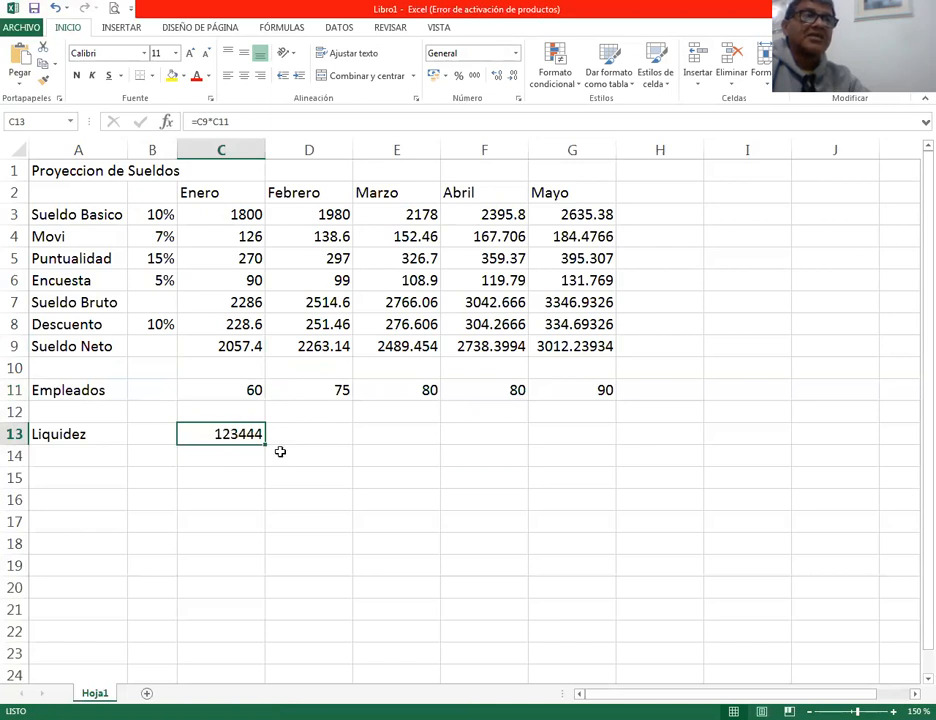
drag(267, 444, 602, 445)
click(771, 489)
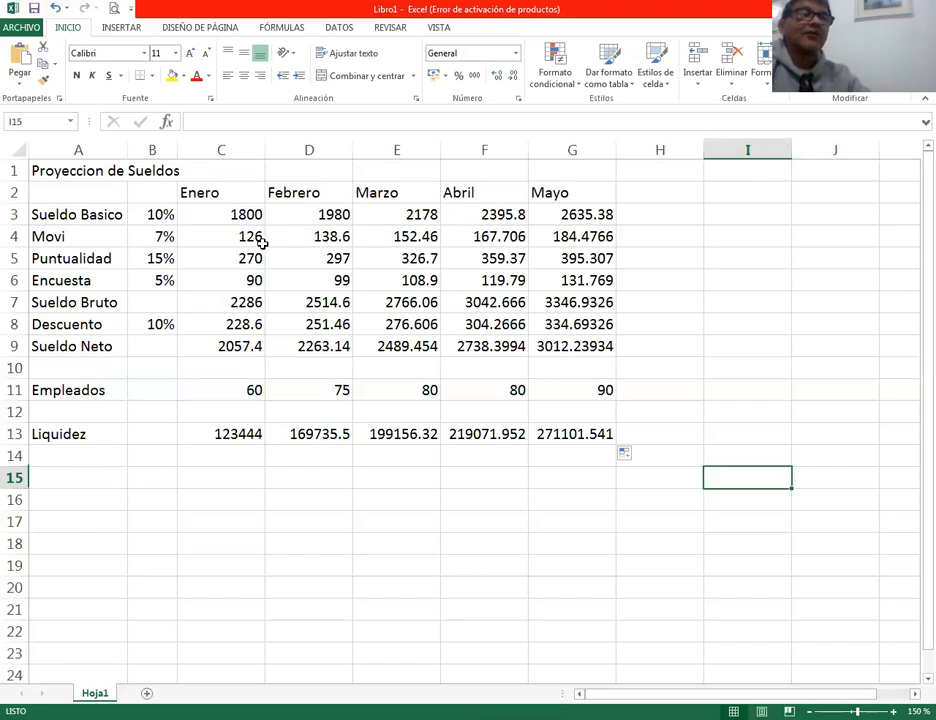
Step: Format the salary amounts in C3:G9 with thousands separators and two decimals
drag(244, 210, 545, 354)
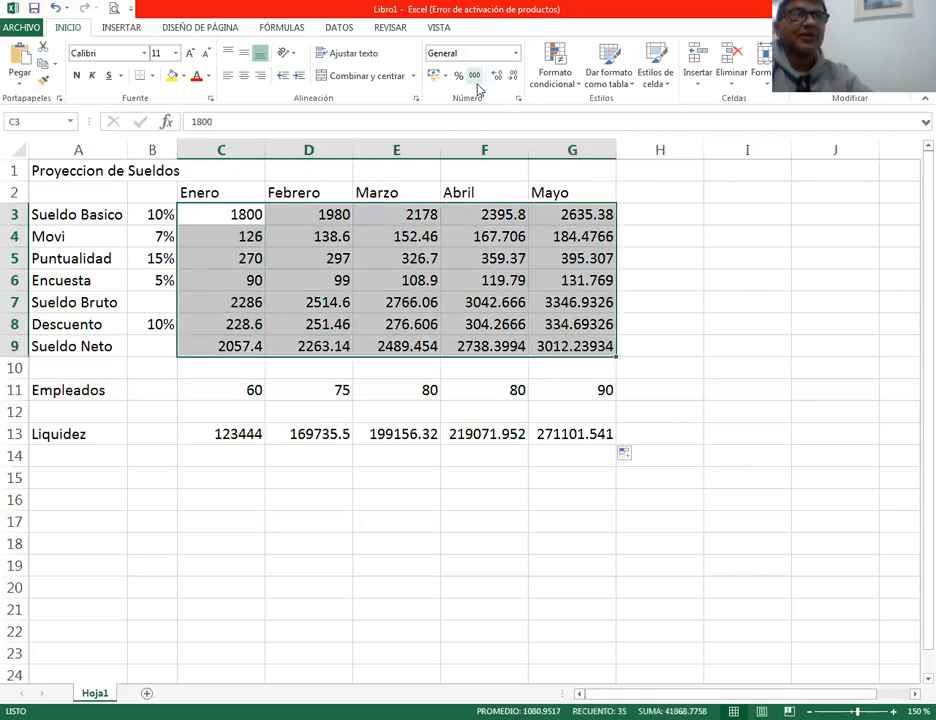
click(714, 305)
drag(230, 211, 586, 346)
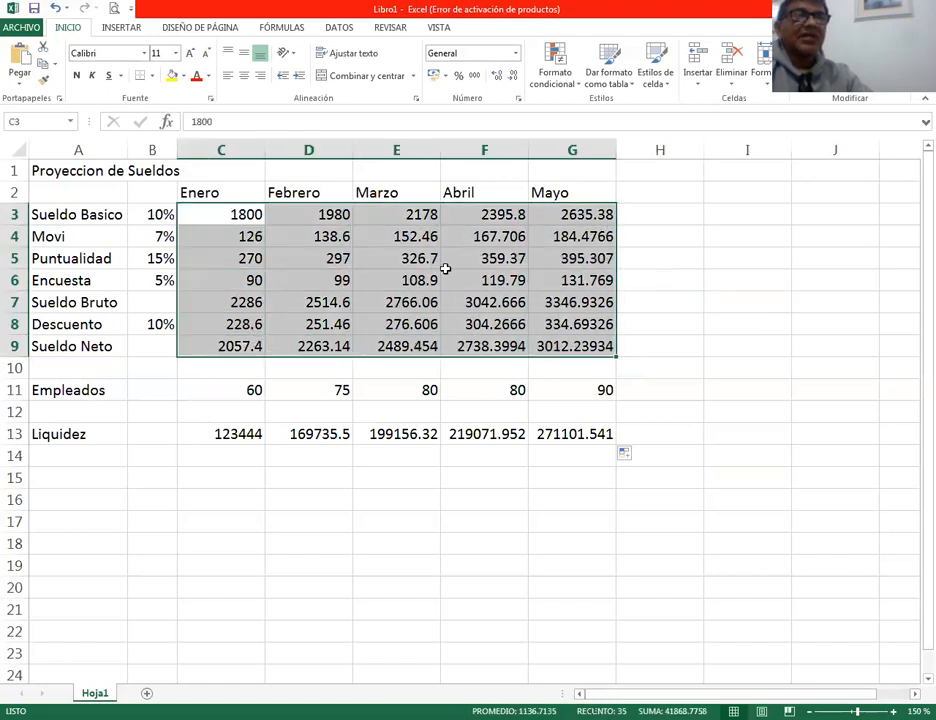
click(475, 78)
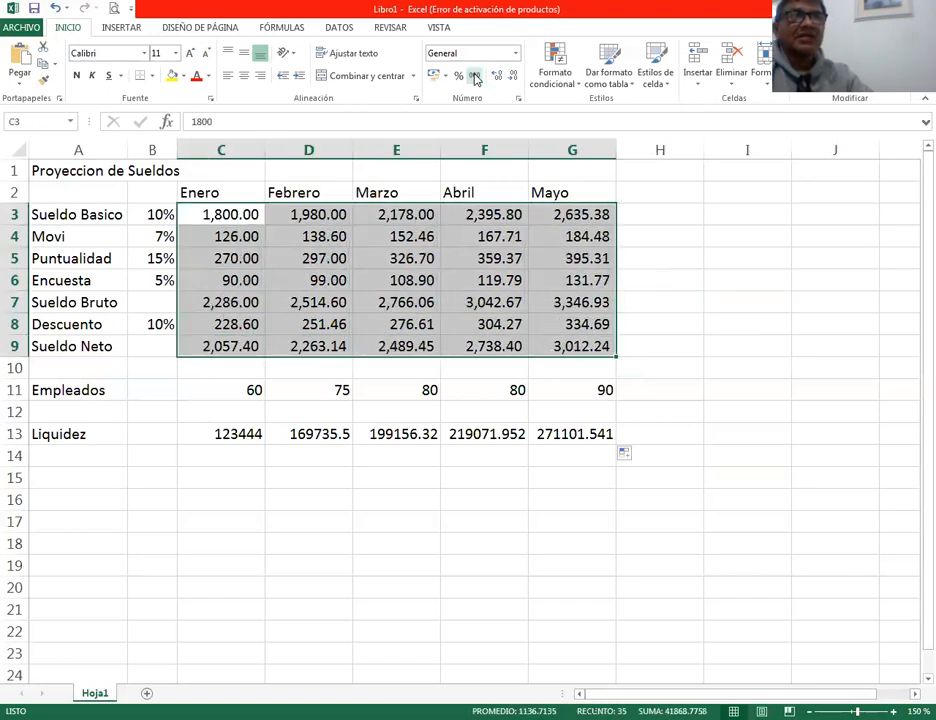
click(729, 347)
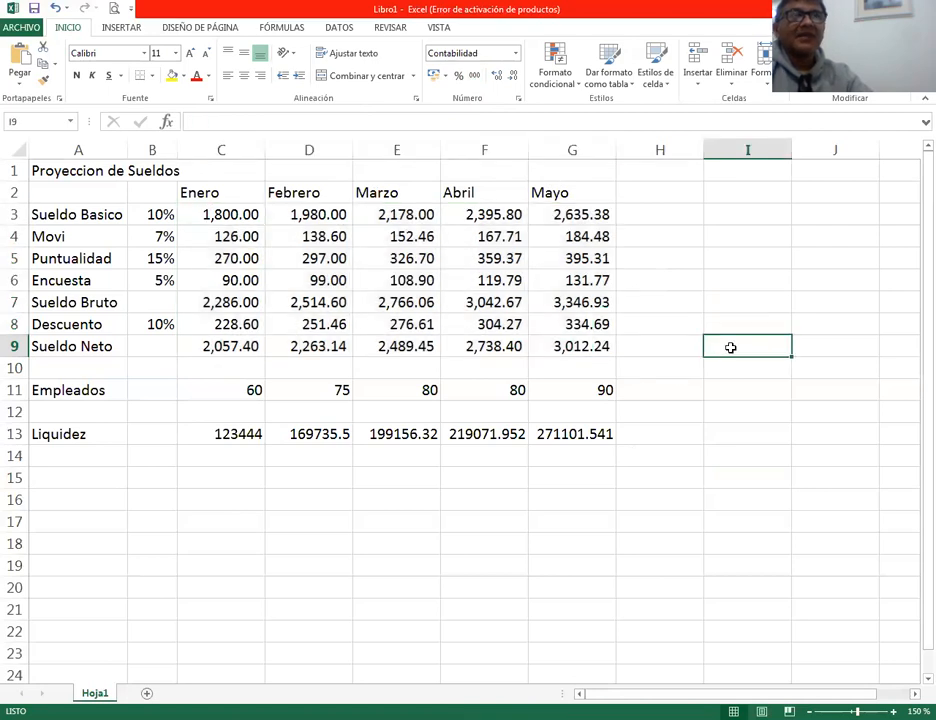
Step: Apply the thousands-separator format with two decimals to the Liquidez amounts in C13:G13
drag(220, 434, 584, 438)
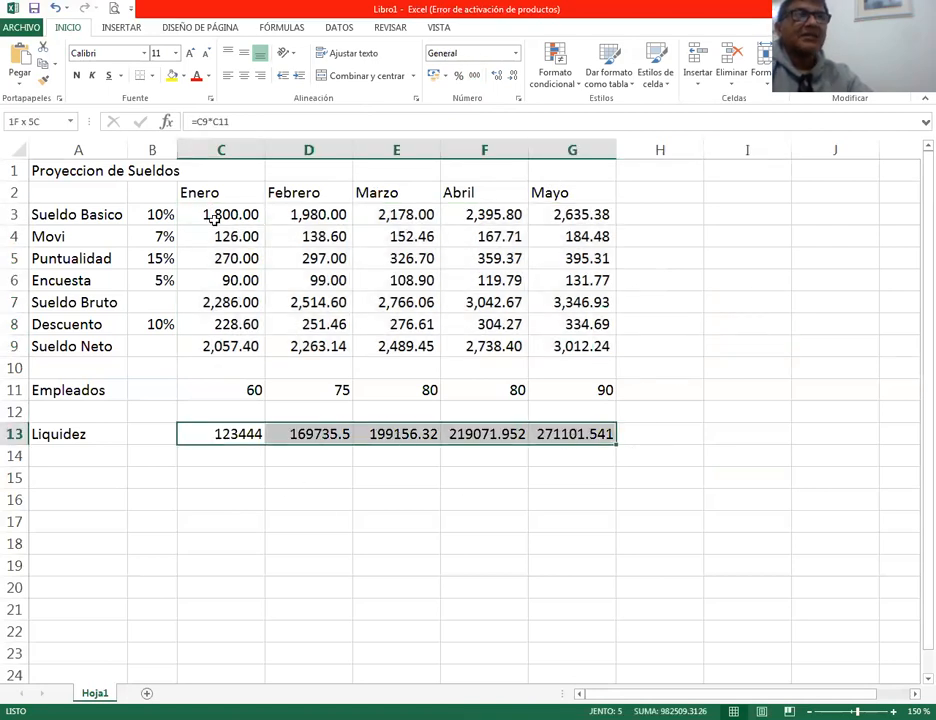
click(476, 78)
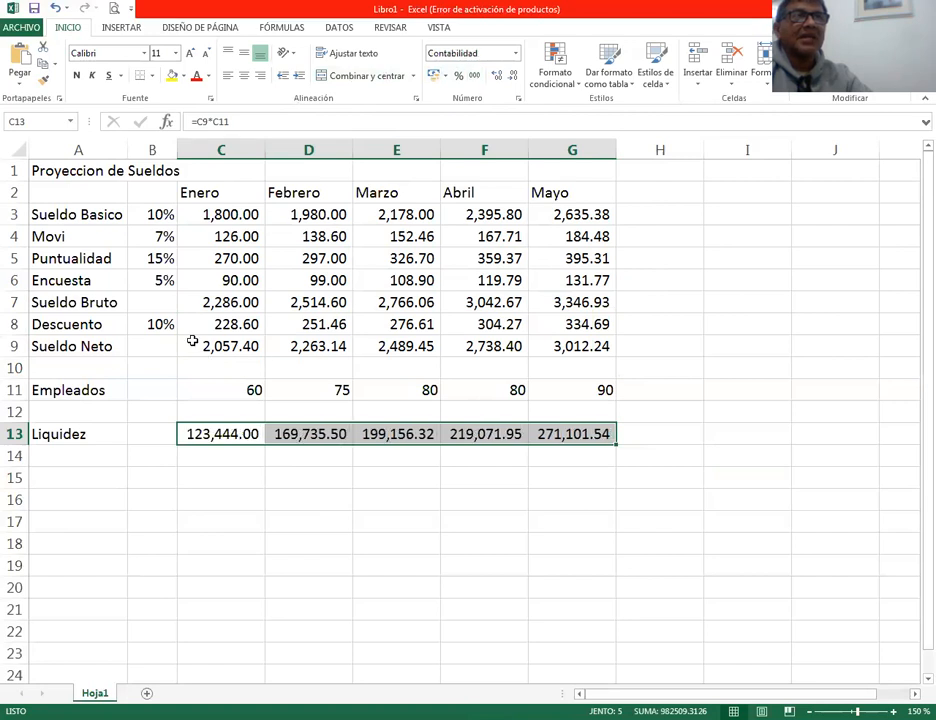
click(462, 516)
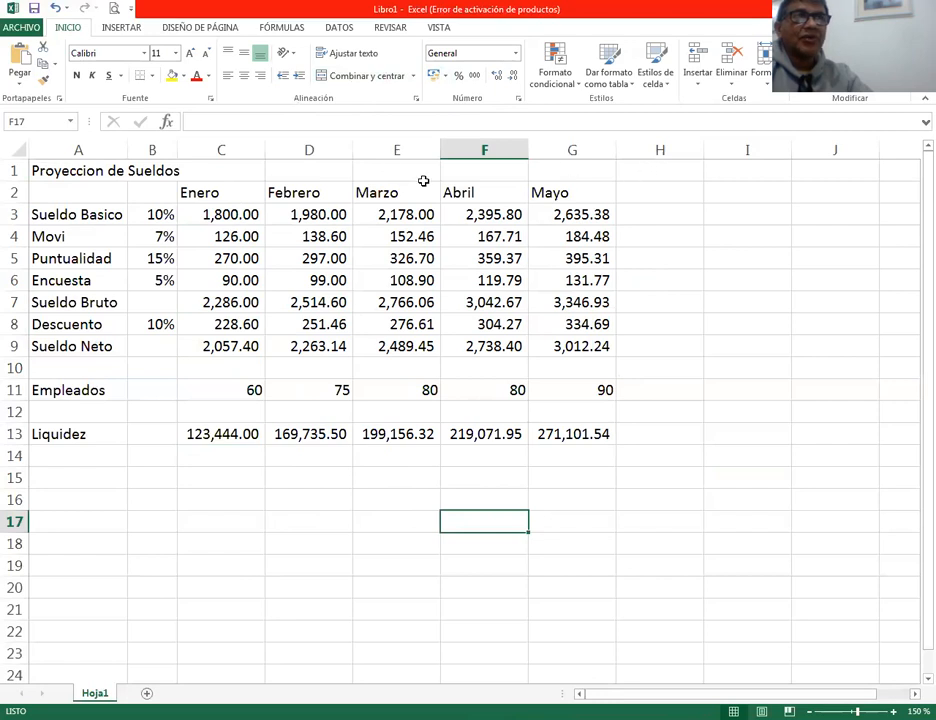
Step: Merge and center the title Proyeccion de Sueldos across A1:G1 and center the month headers in C2:G2
drag(44, 173, 561, 172)
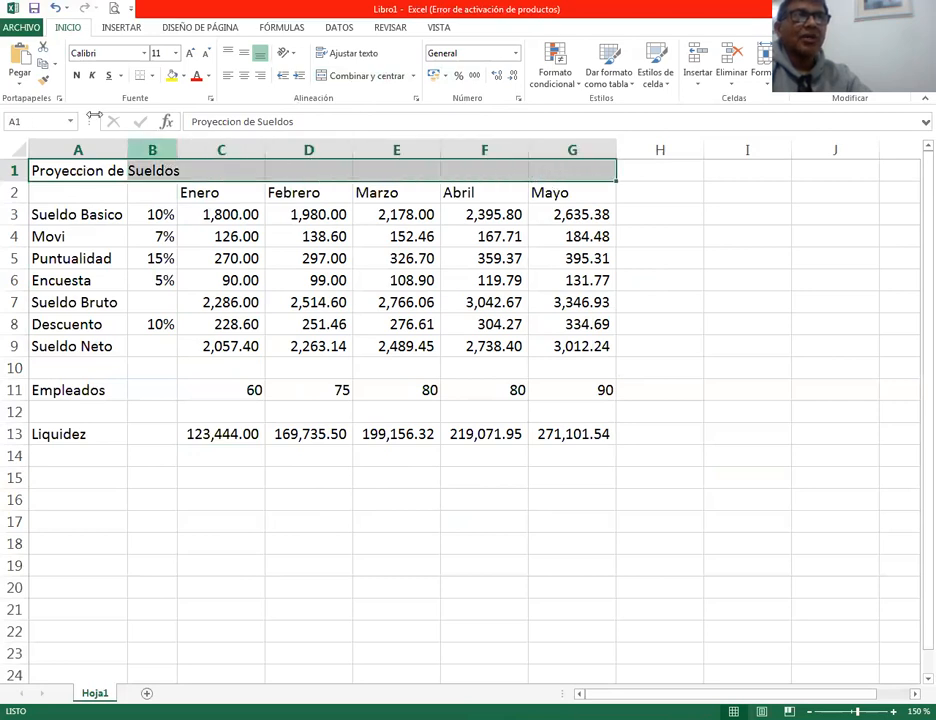
click(356, 78)
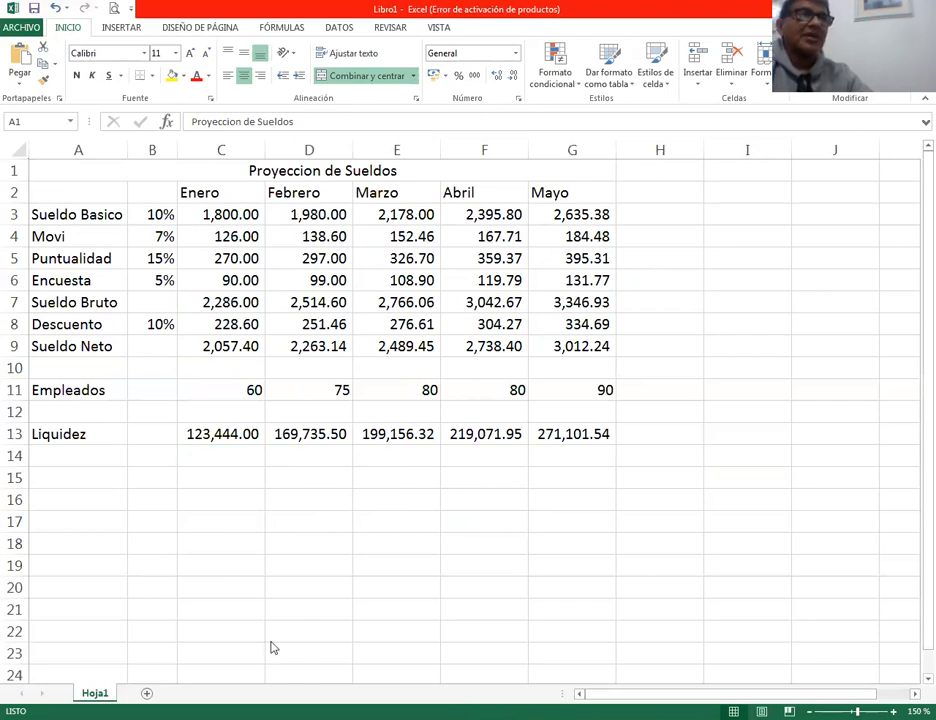
drag(350, 197, 562, 198)
click(243, 80)
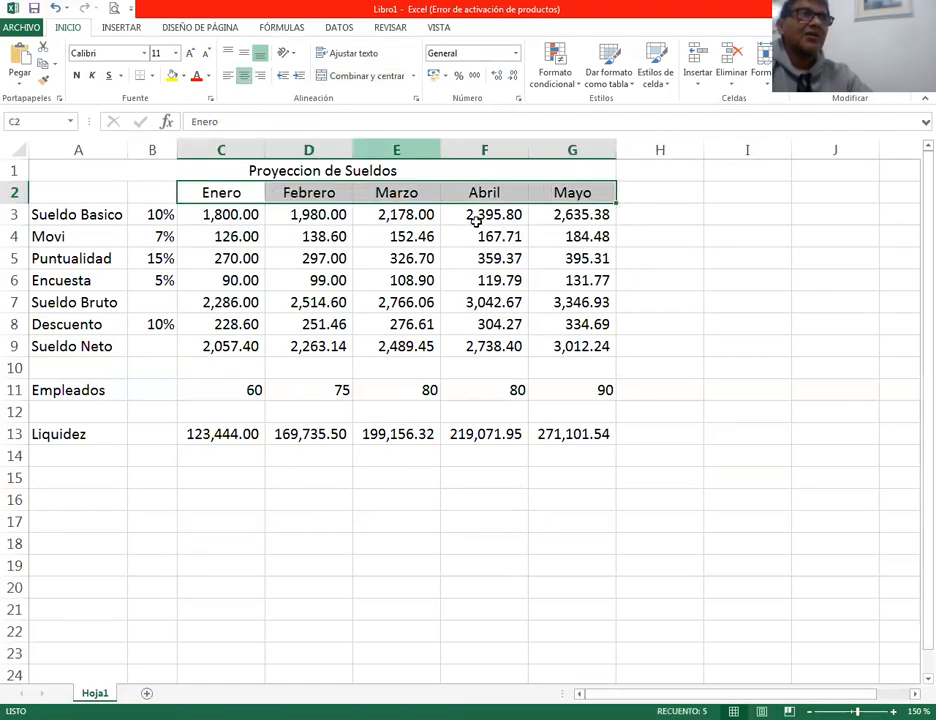
Step: Give the month headers in C2:G2 a standard red fill with white, bold text
click(183, 80)
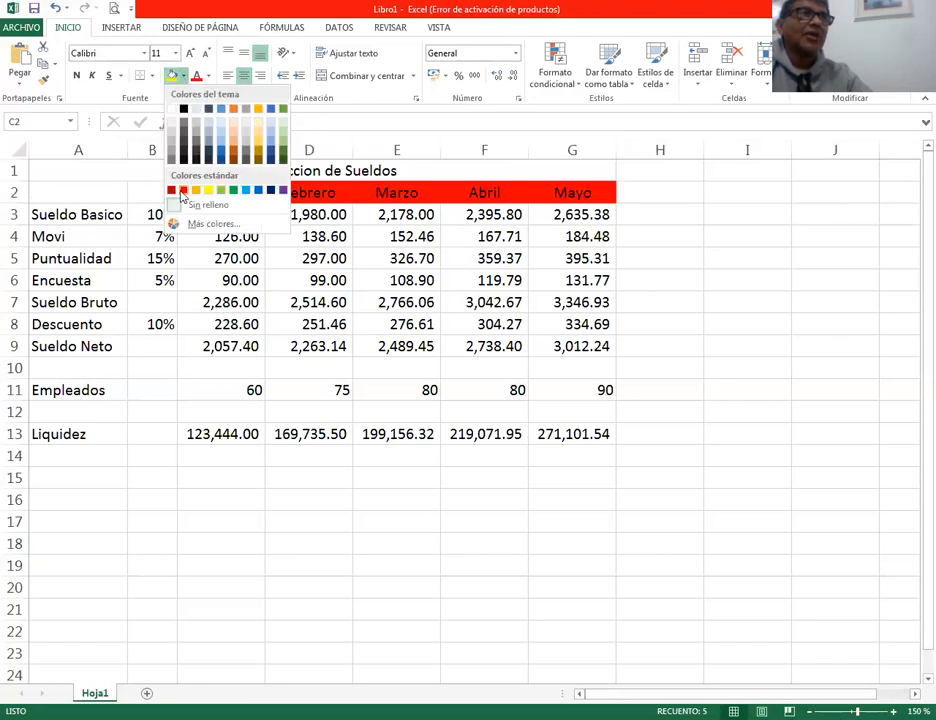
click(183, 190)
click(208, 76)
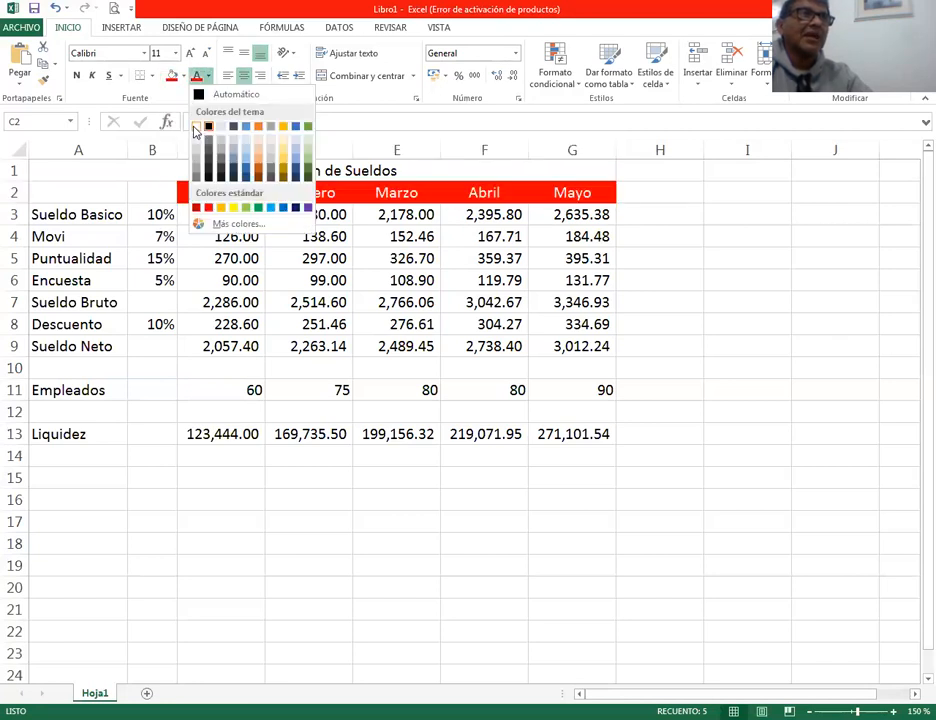
click(196, 127)
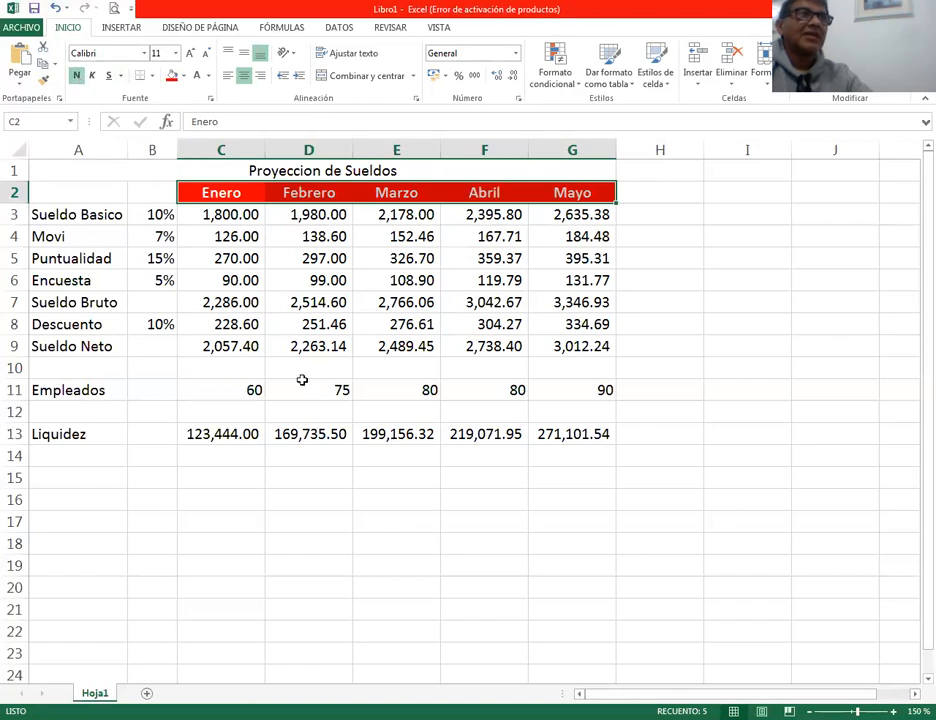
click(317, 431)
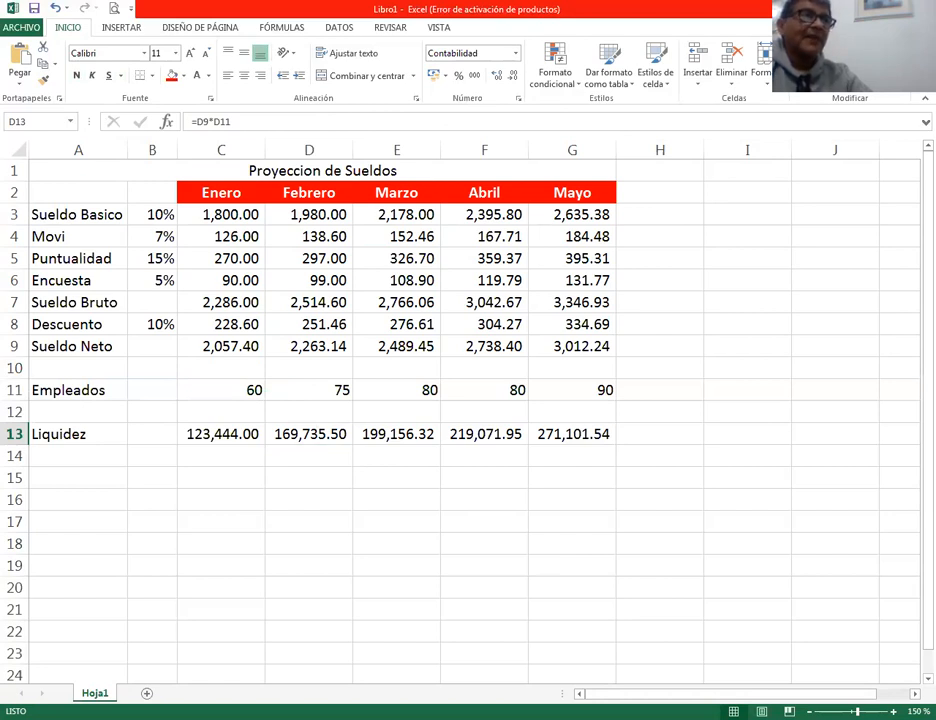
Step: Apply the same red fill and white font color to the percentages in B3:B6
drag(152, 214, 152, 280)
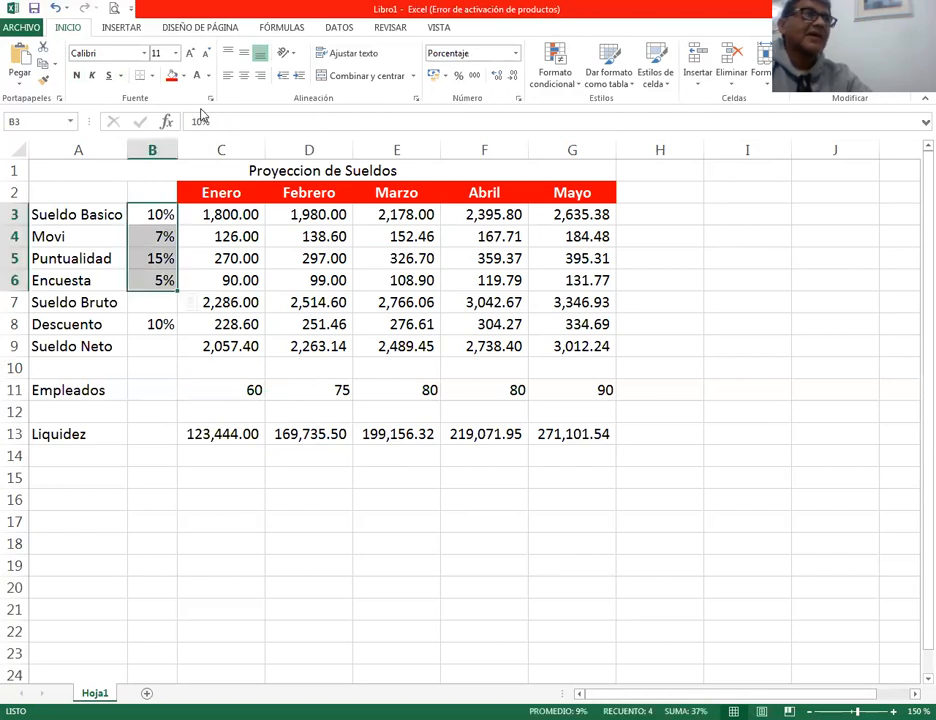
click(172, 75)
click(197, 77)
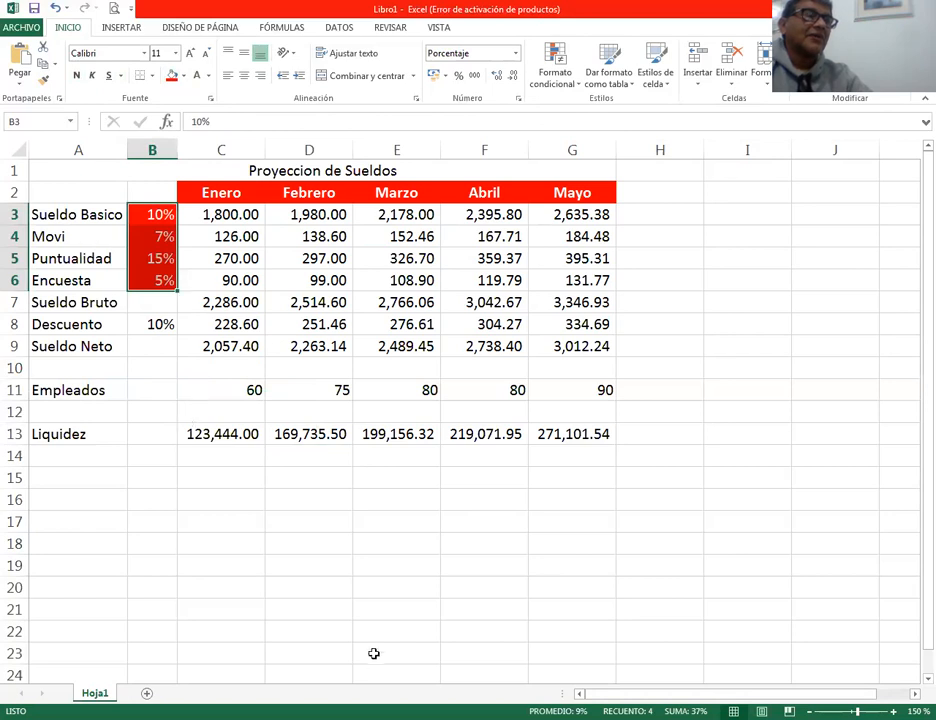
click(116, 217)
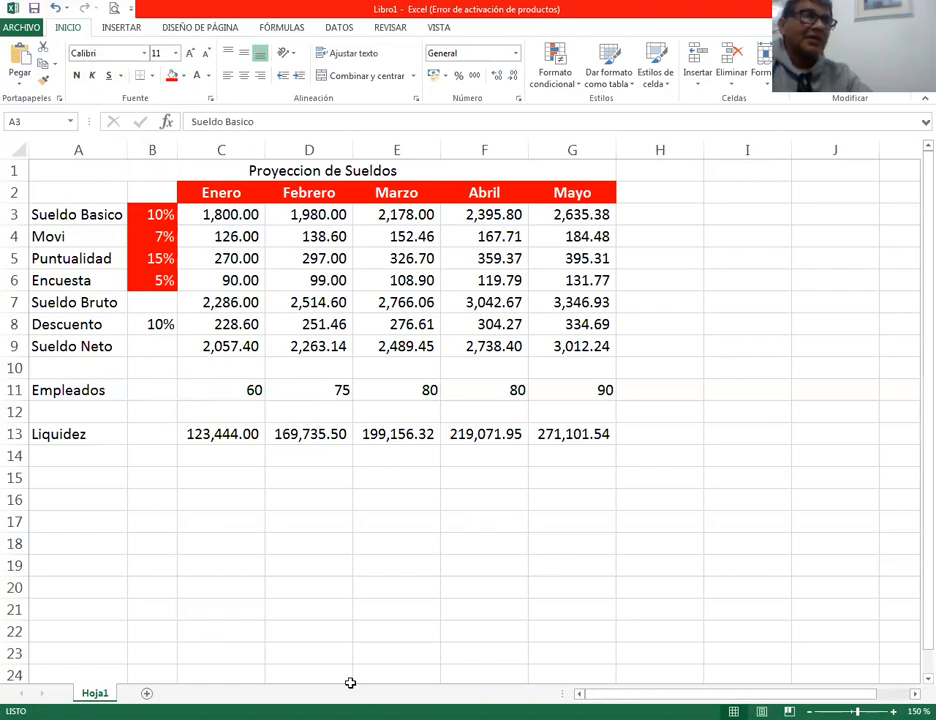
Step: Fill the Empleados row from A11 to G11 with a light green theme color
drag(42, 389, 553, 381)
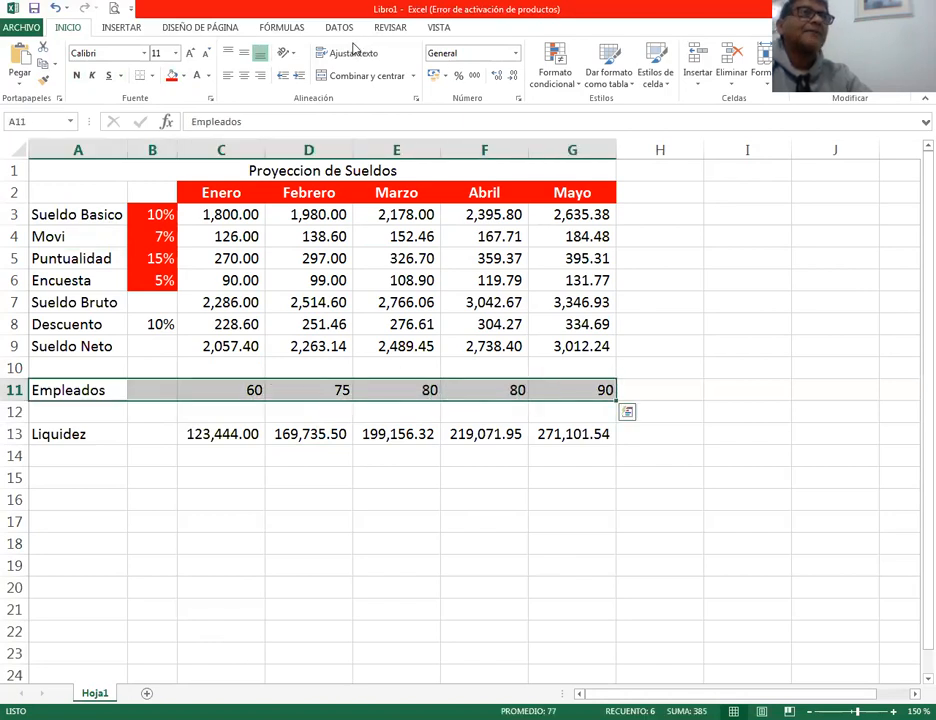
click(183, 76)
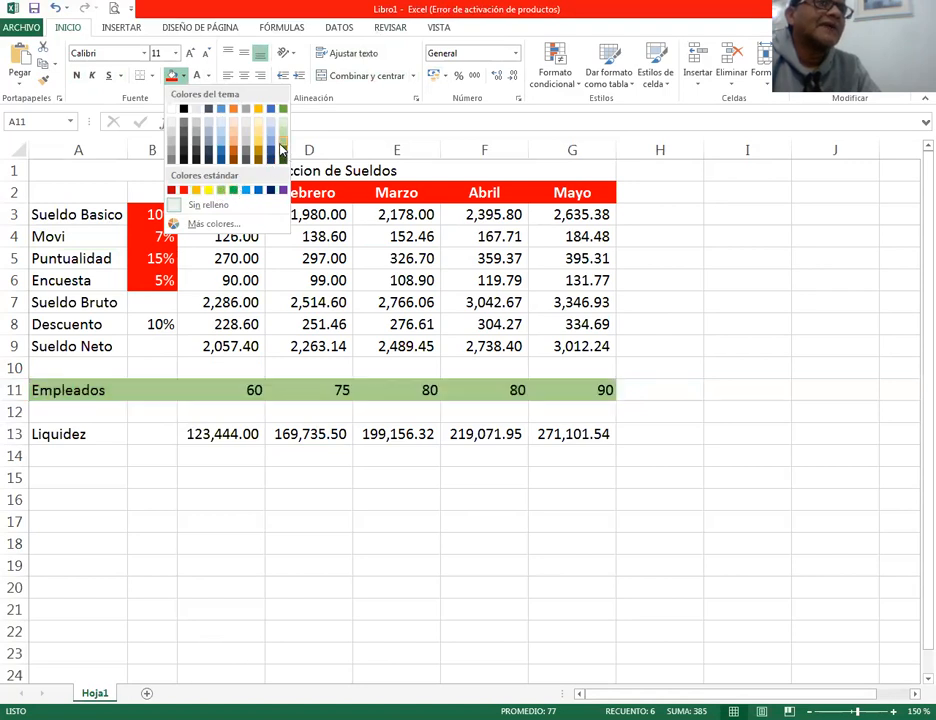
click(281, 148)
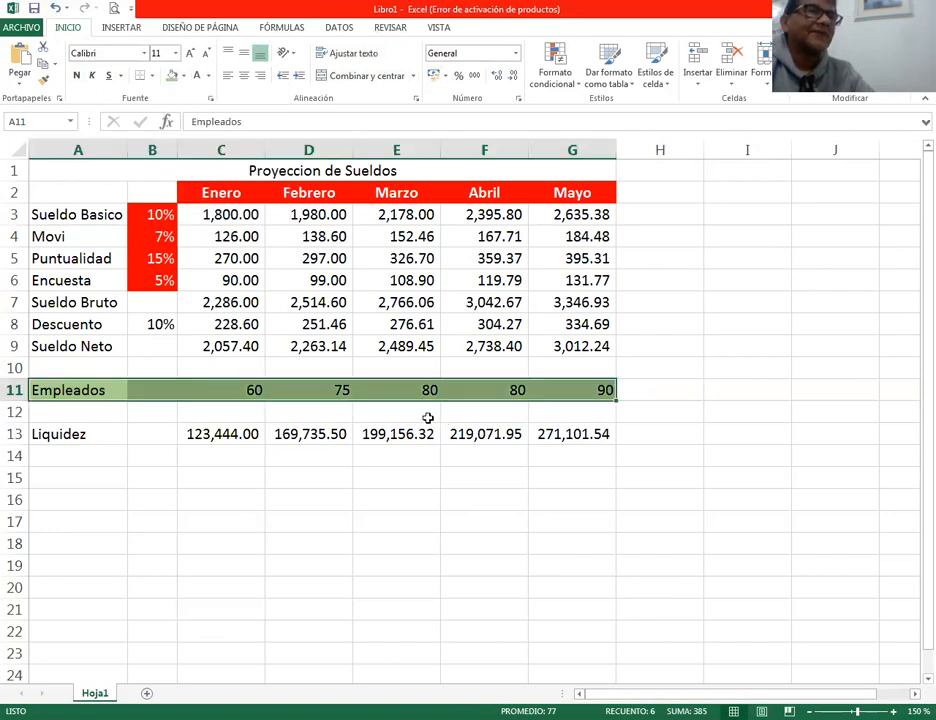
Step: Fill the Sueldo Basico label in A3 with a custom medium turquoise-green color
click(412, 520)
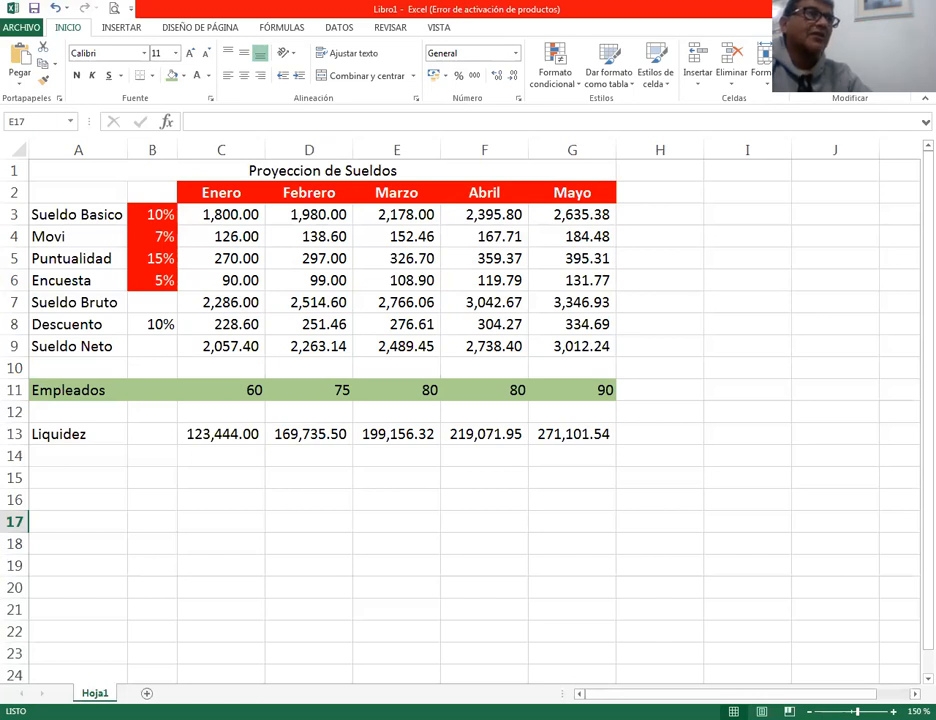
click(104, 215)
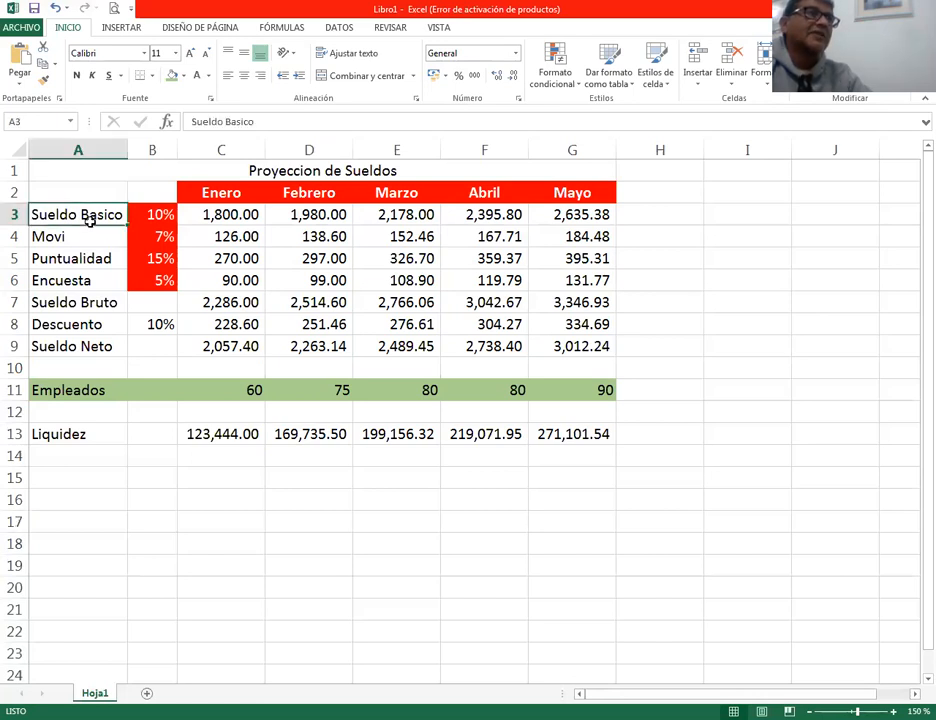
click(184, 77)
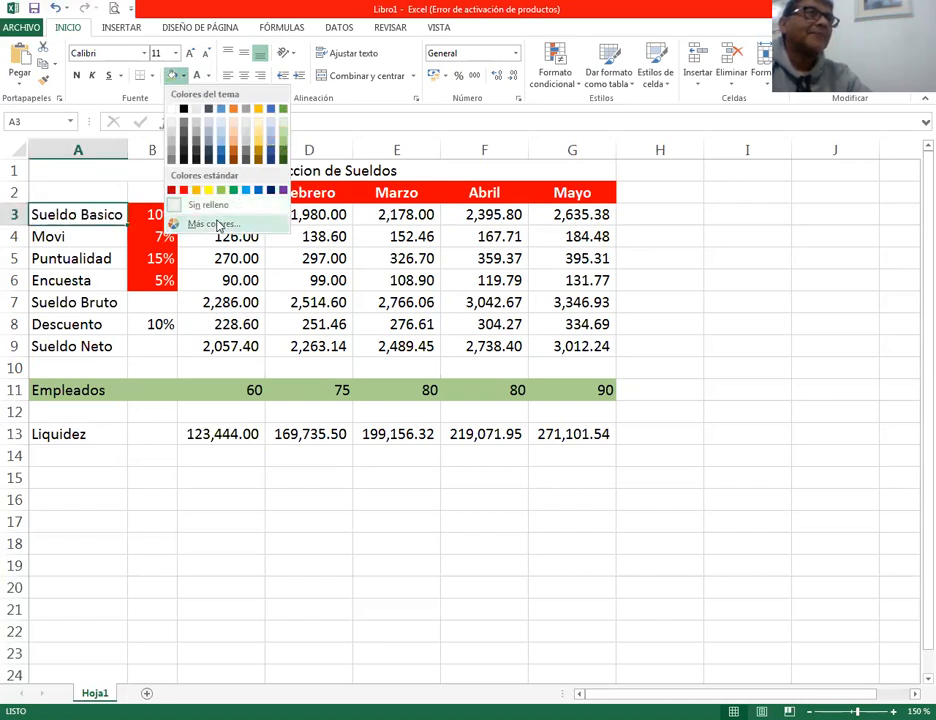
click(216, 224)
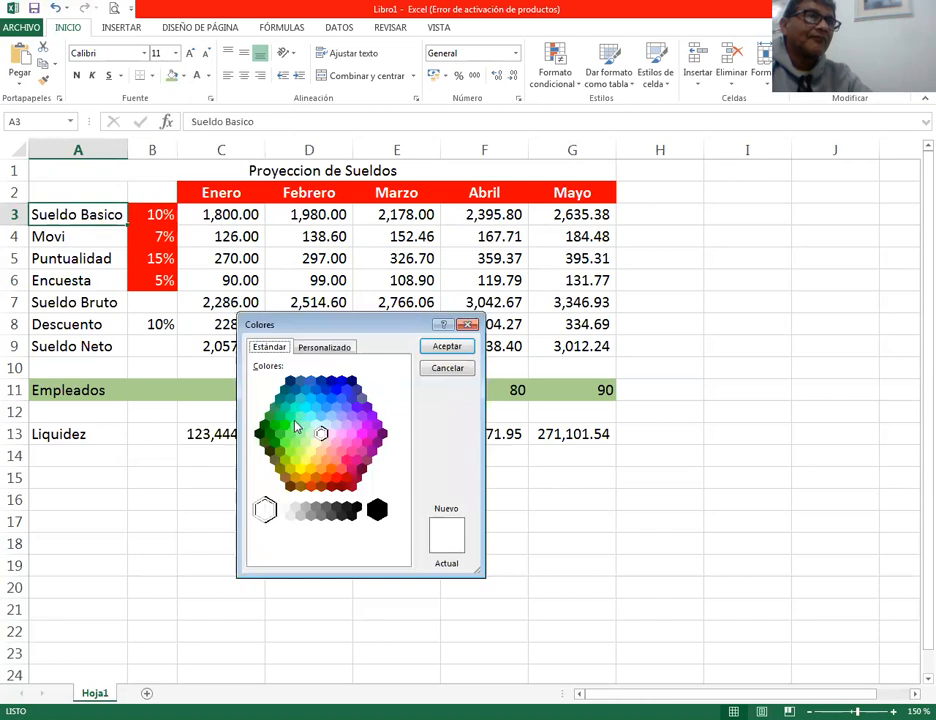
click(290, 415)
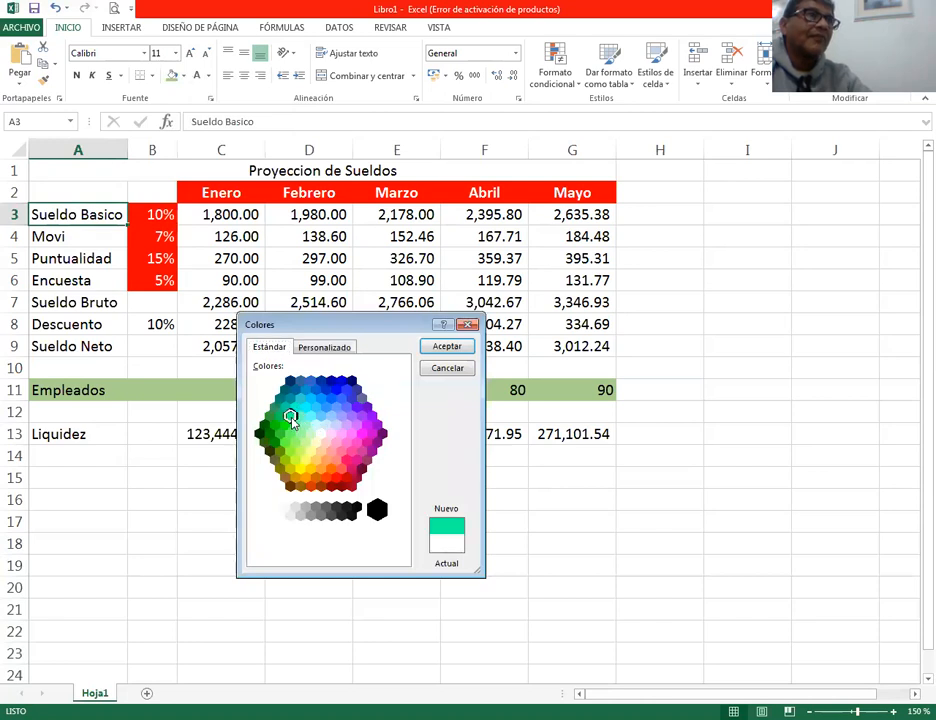
click(447, 348)
Step: Fill the Movi label in A4 with a paler aqua-green custom color
click(85, 237)
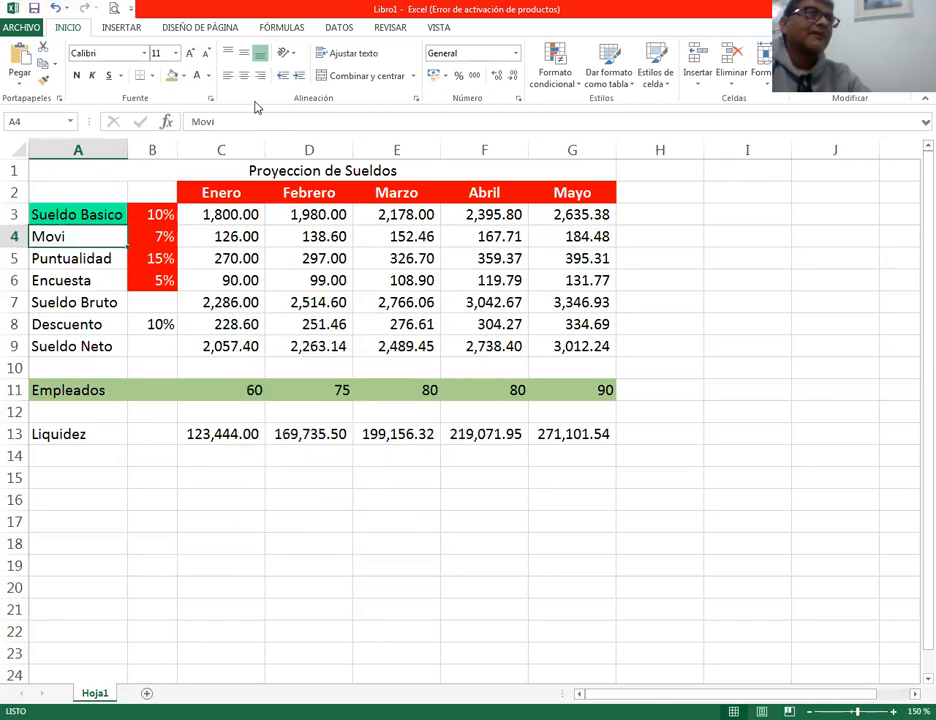
click(184, 76)
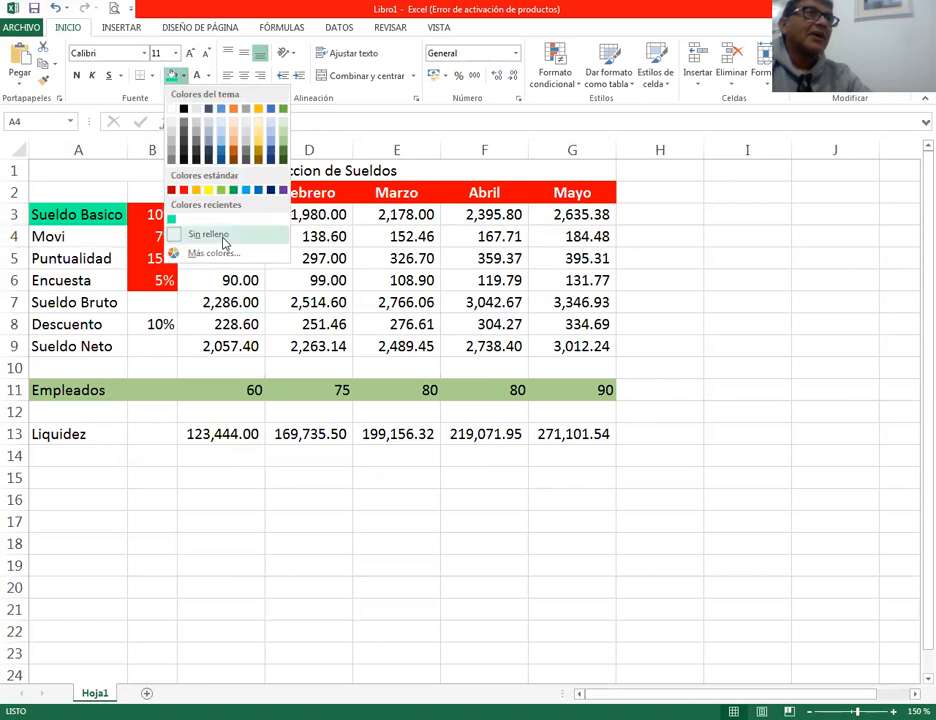
click(216, 253)
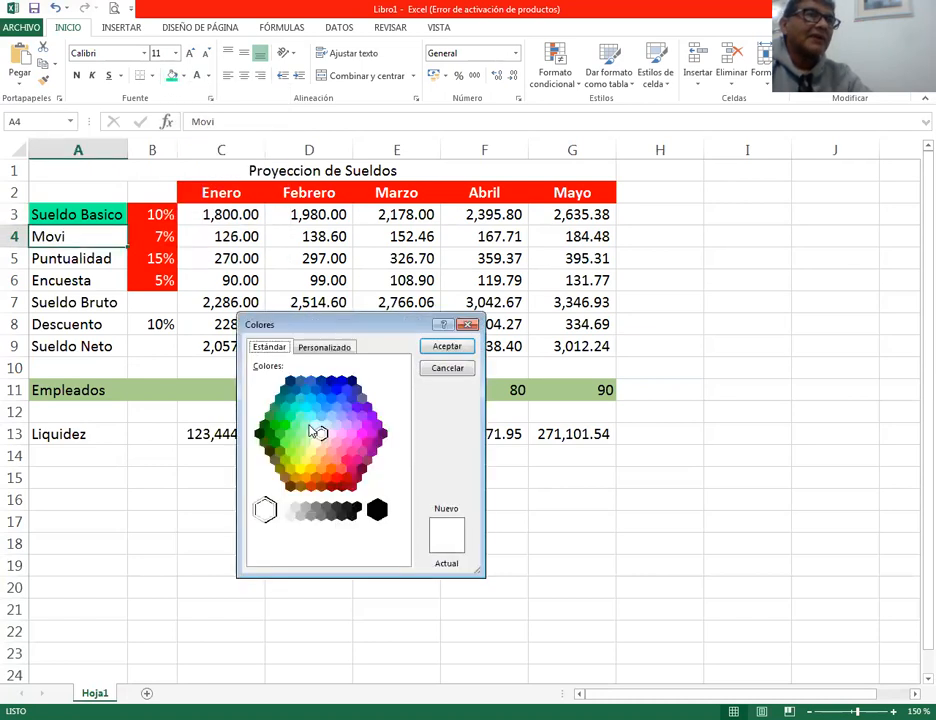
click(305, 425)
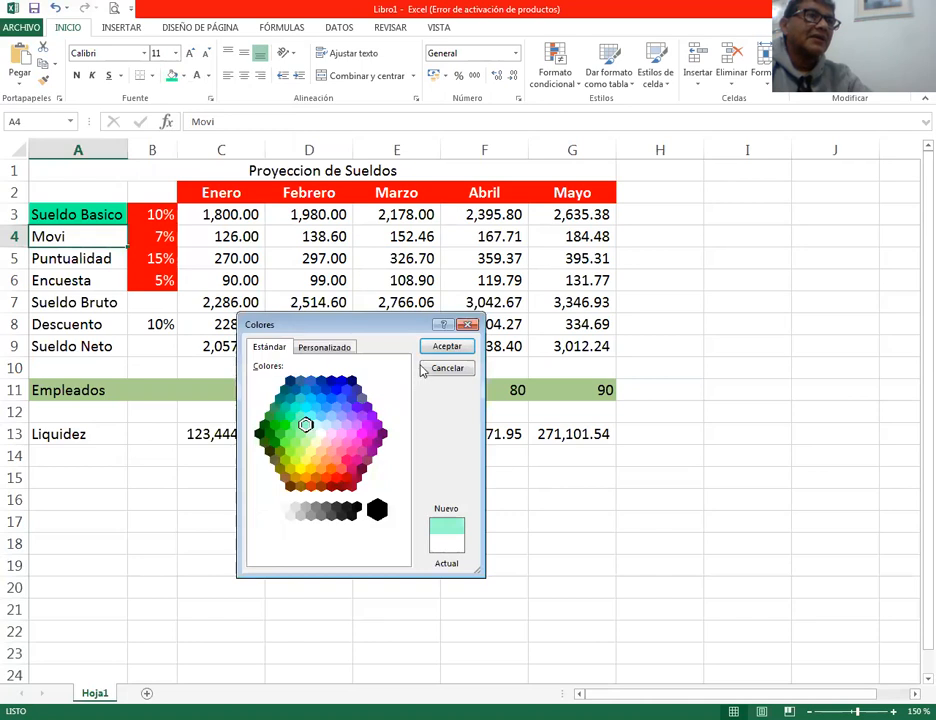
click(446, 346)
click(387, 546)
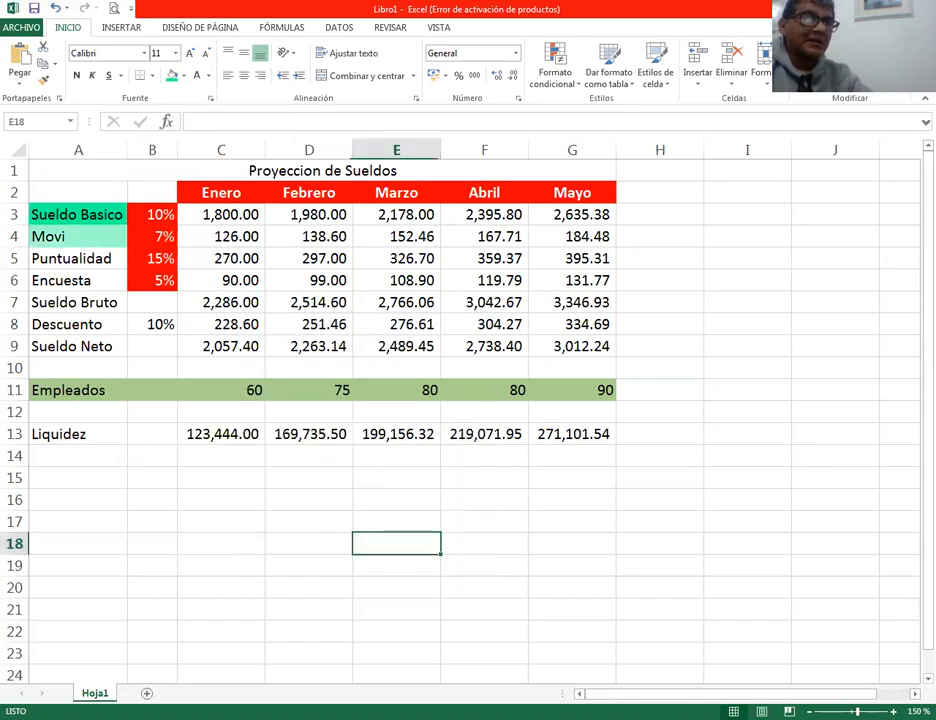
Step: Fill the Puntualidad label in A5 with a very light blue theme color and the Encuesta label in A6 with a light green theme color
click(77, 259)
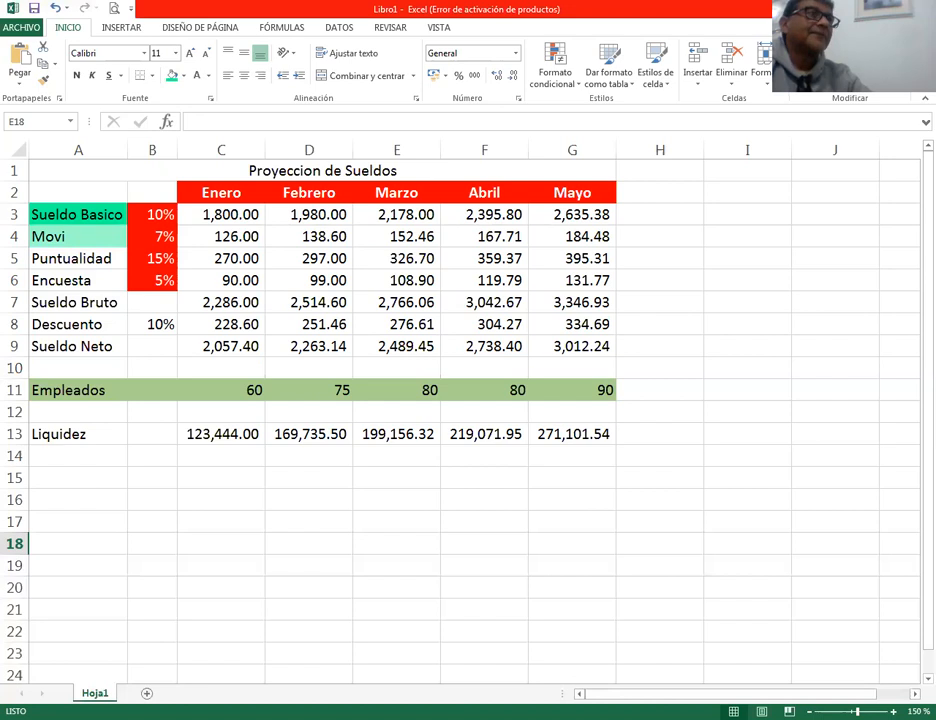
click(88, 259)
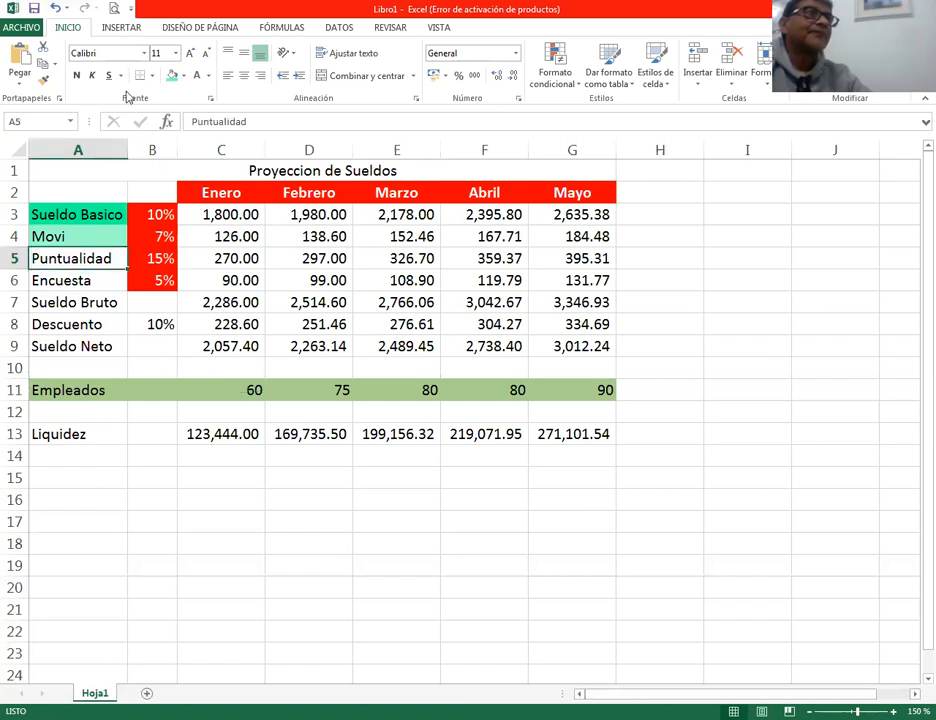
click(184, 77)
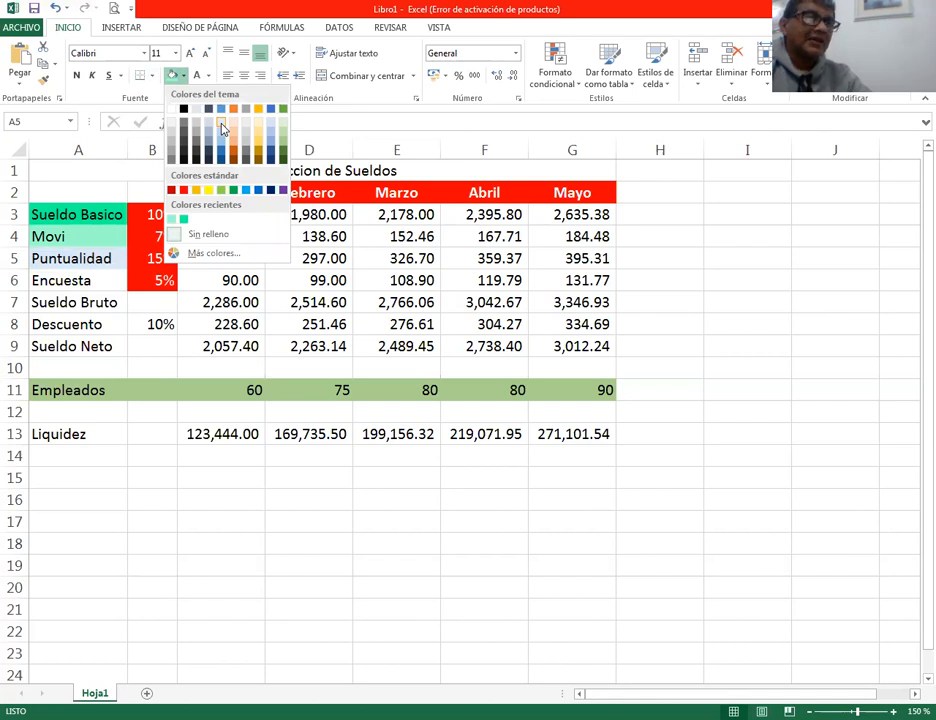
click(221, 127)
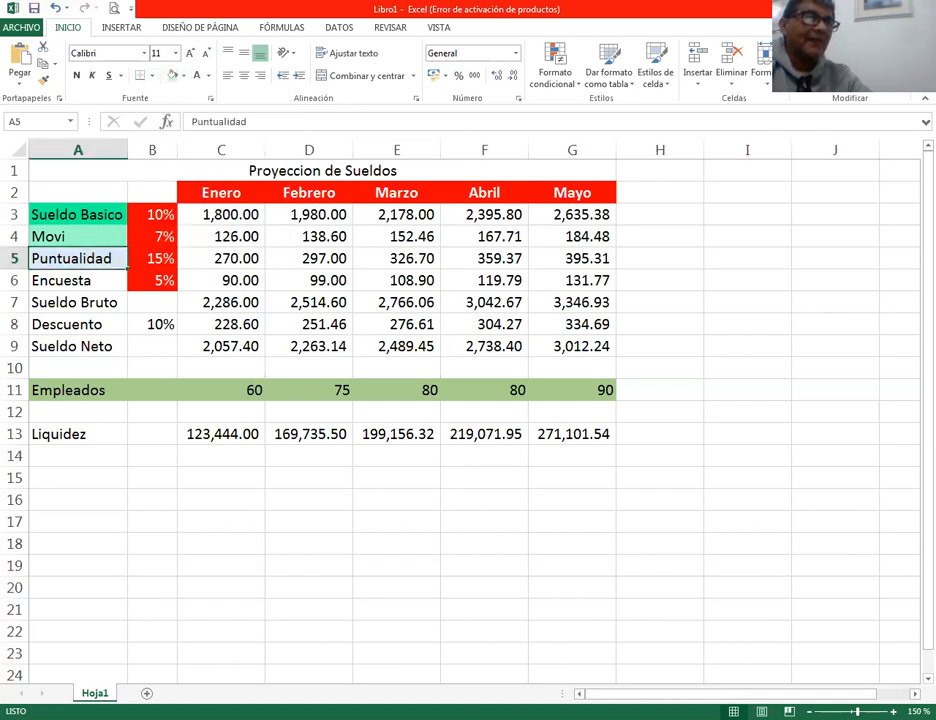
click(78, 280)
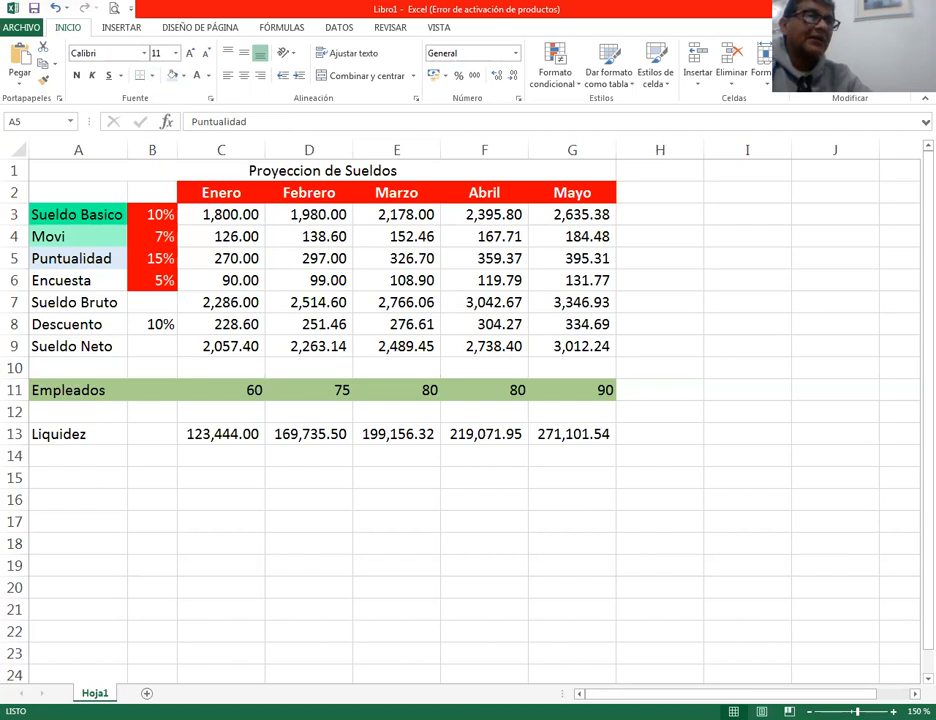
click(94, 281)
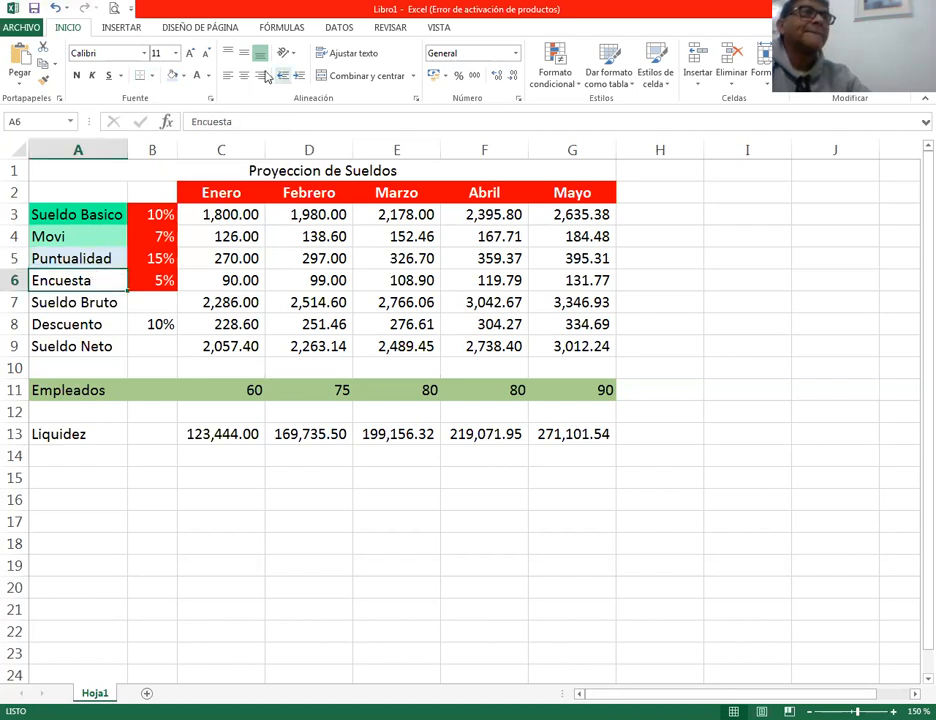
click(183, 76)
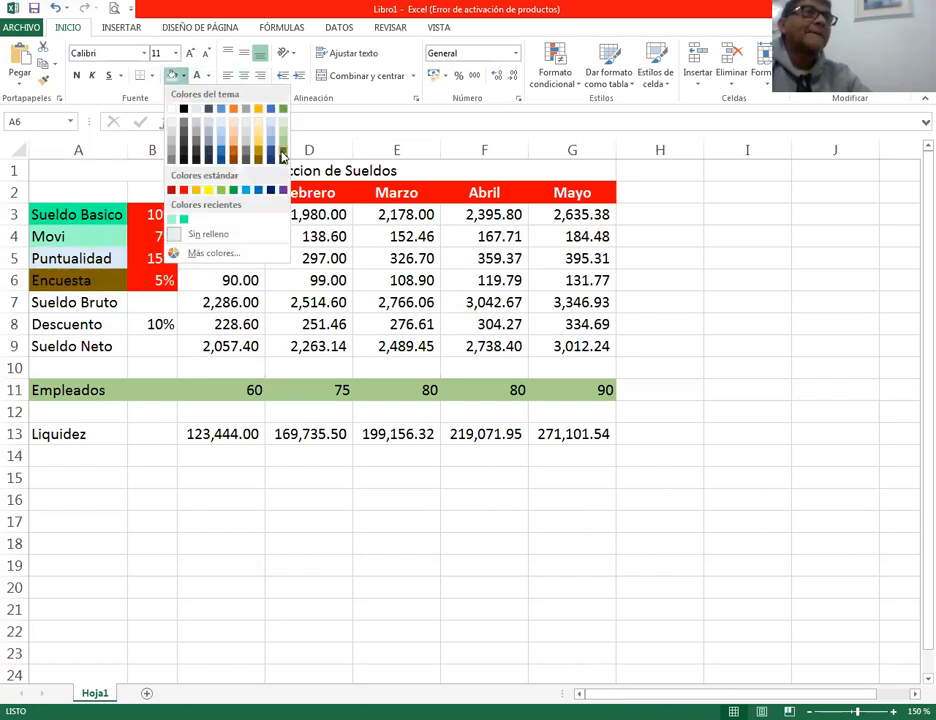
Step: Fill the Sueldo Bruto label in A7 with the standard dark green color
click(104, 303)
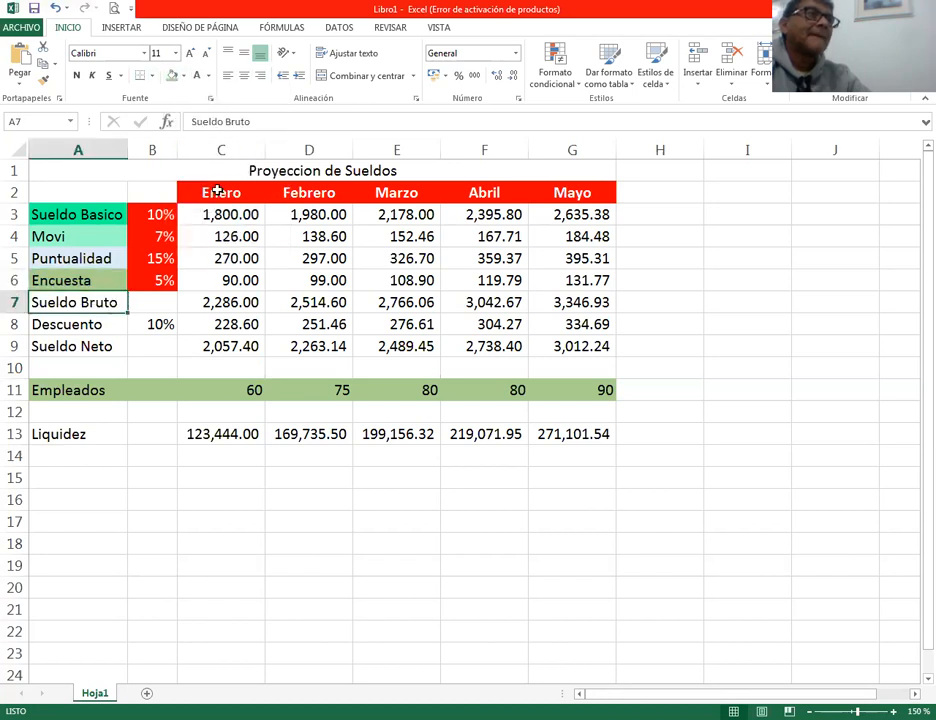
click(183, 79)
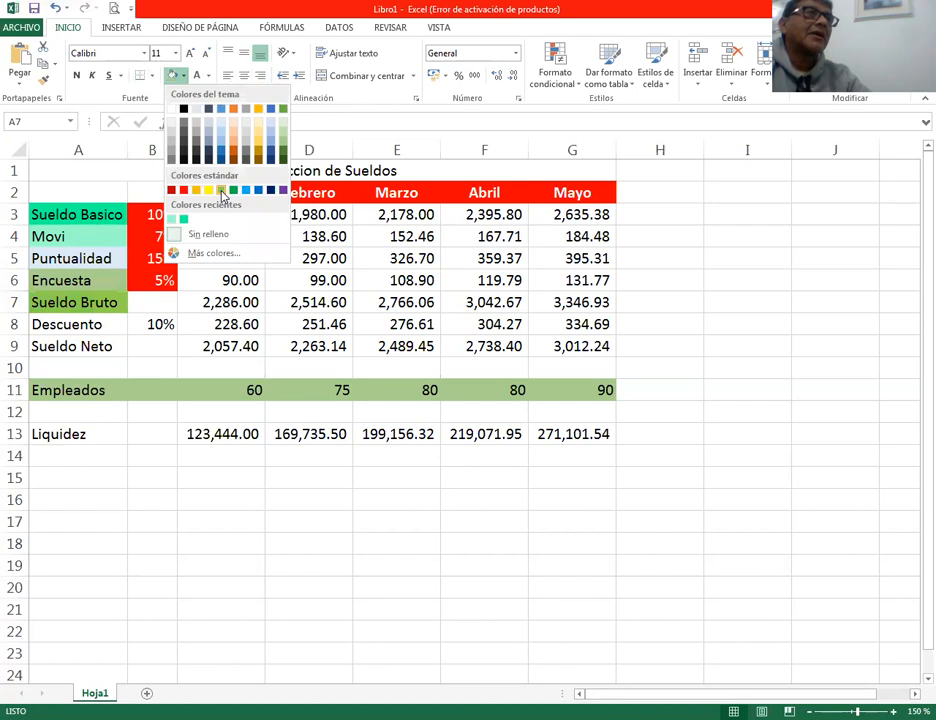
click(233, 190)
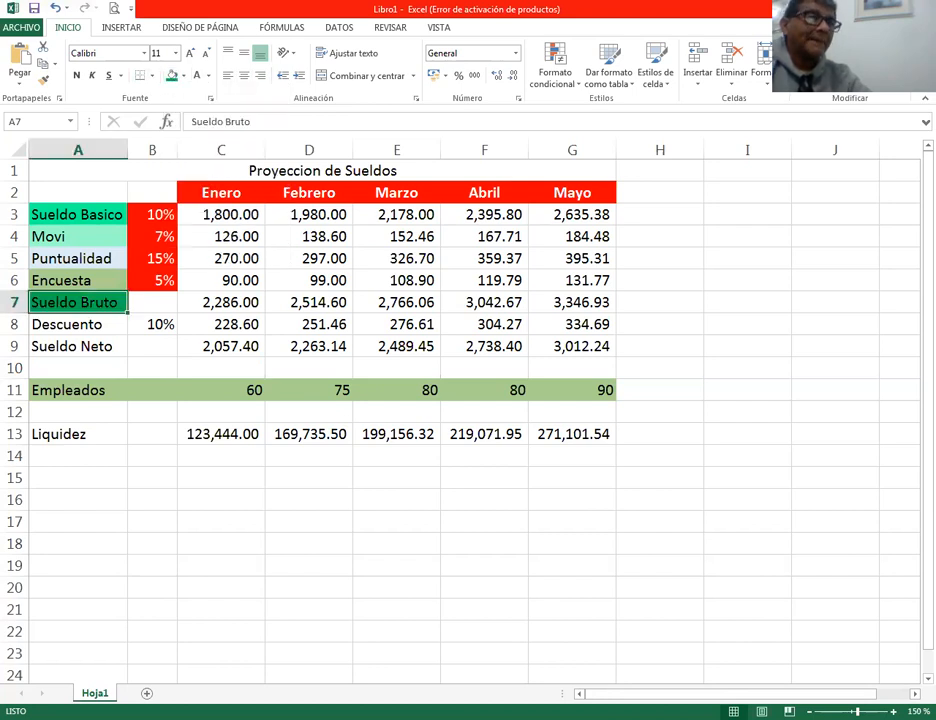
Step: Fill the Descuento label in A8 with the standard yellow color
click(78, 324)
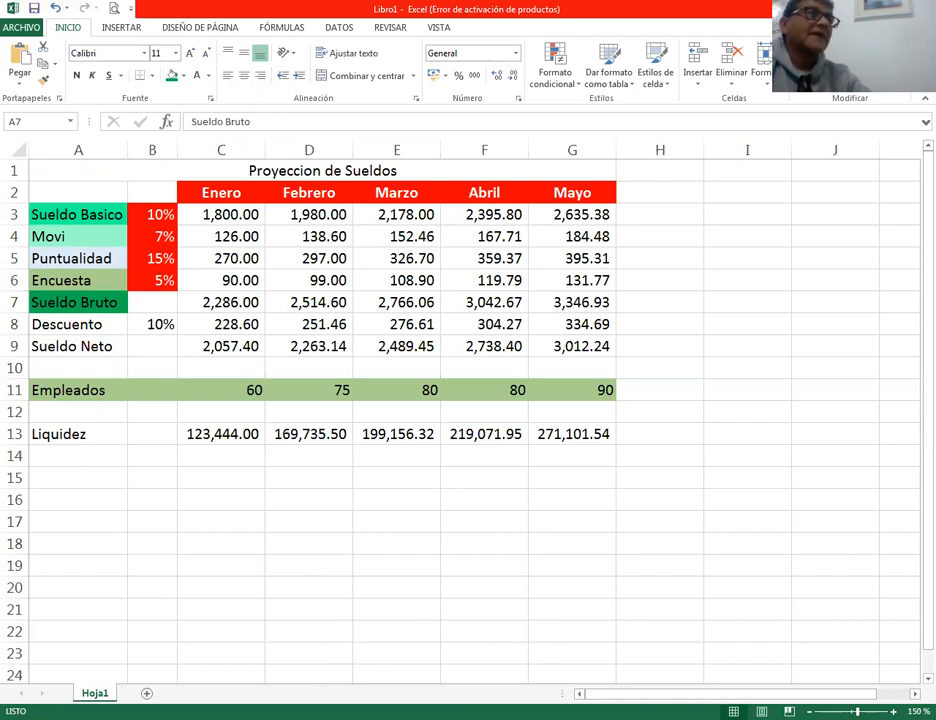
click(84, 328)
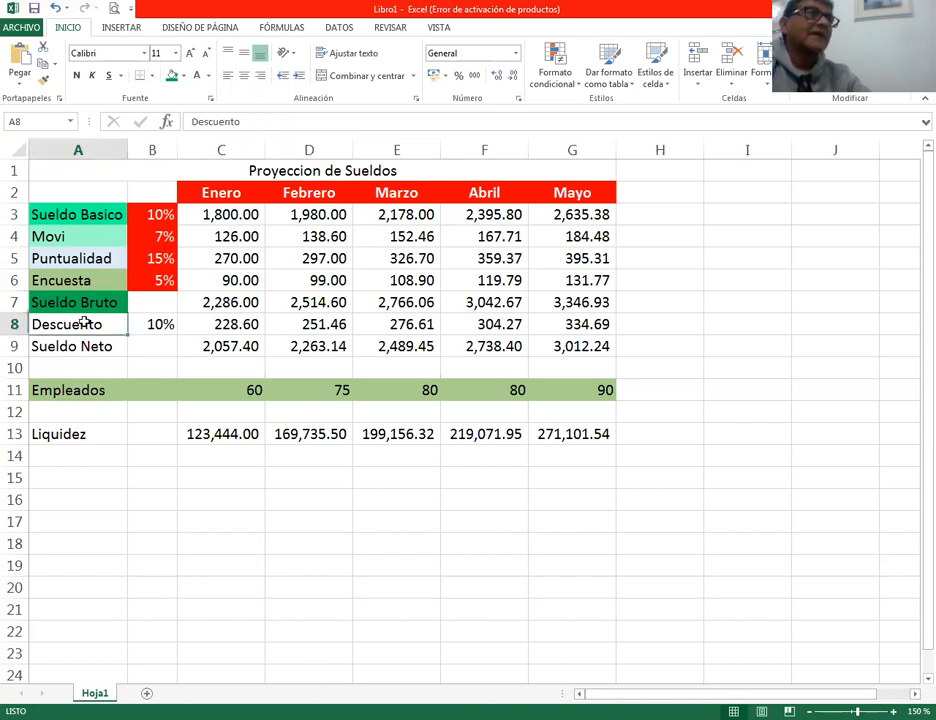
click(185, 80)
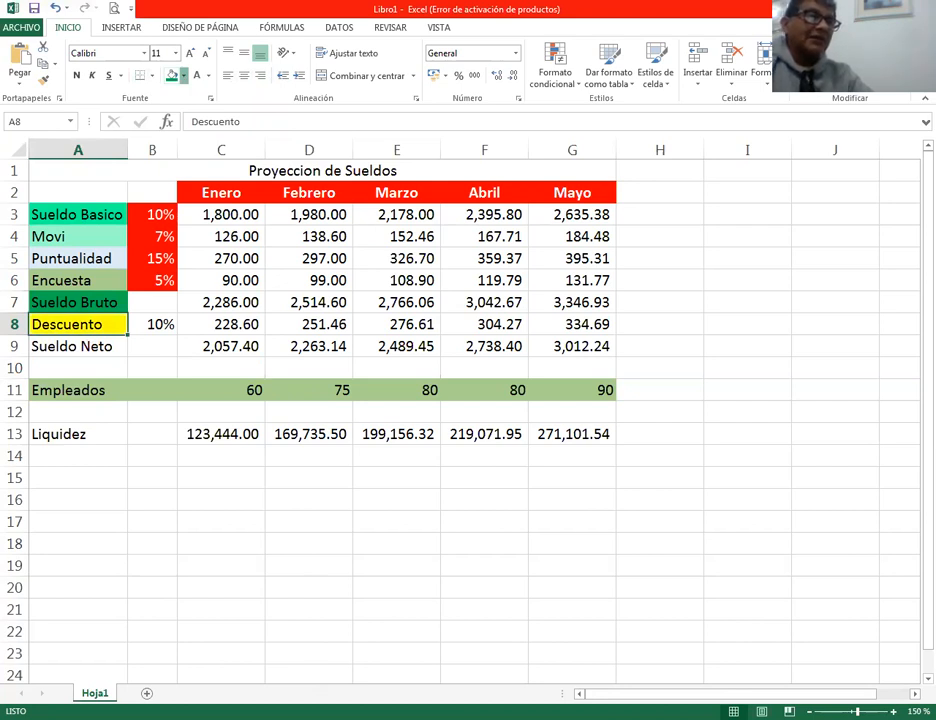
Step: Fill the Sueldo Neto label in A9 with a custom bright turquoise and apply the same fill to Sueldo Bruto in A7
click(104, 347)
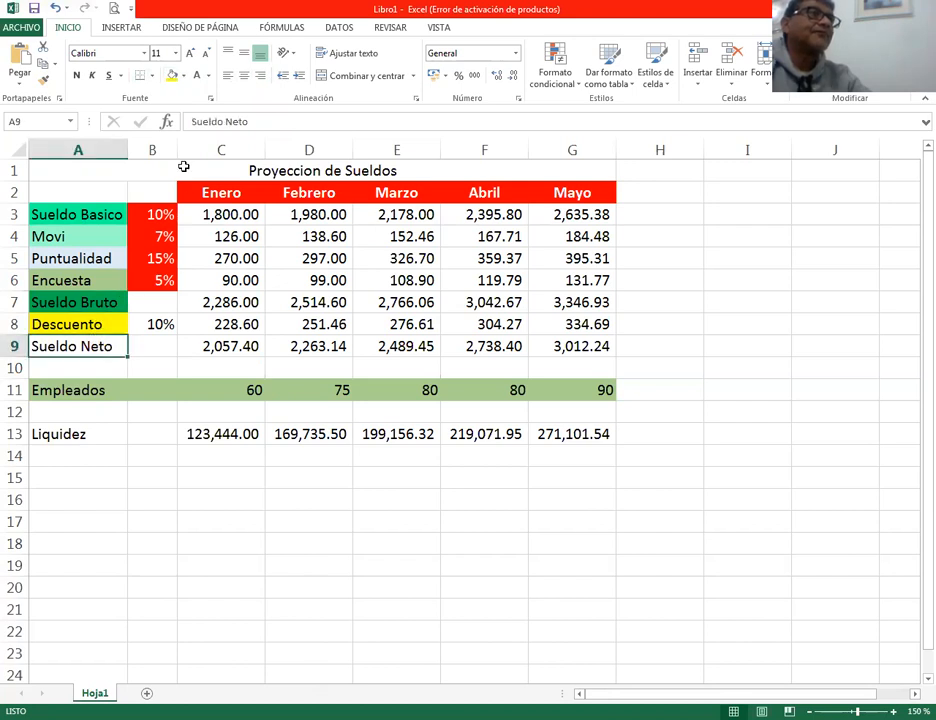
click(184, 75)
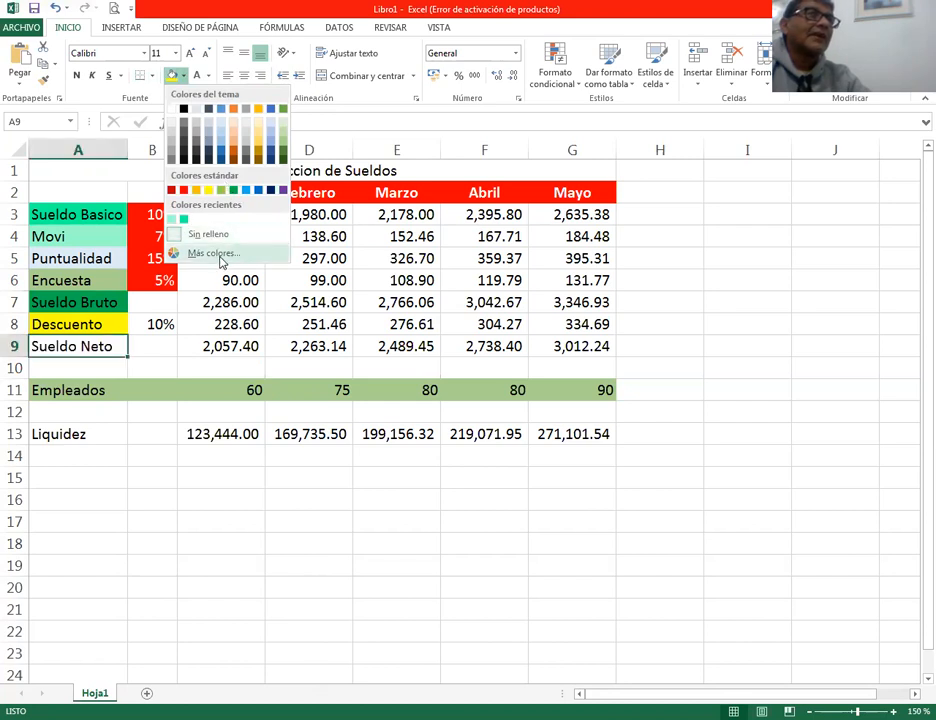
click(213, 253)
click(295, 407)
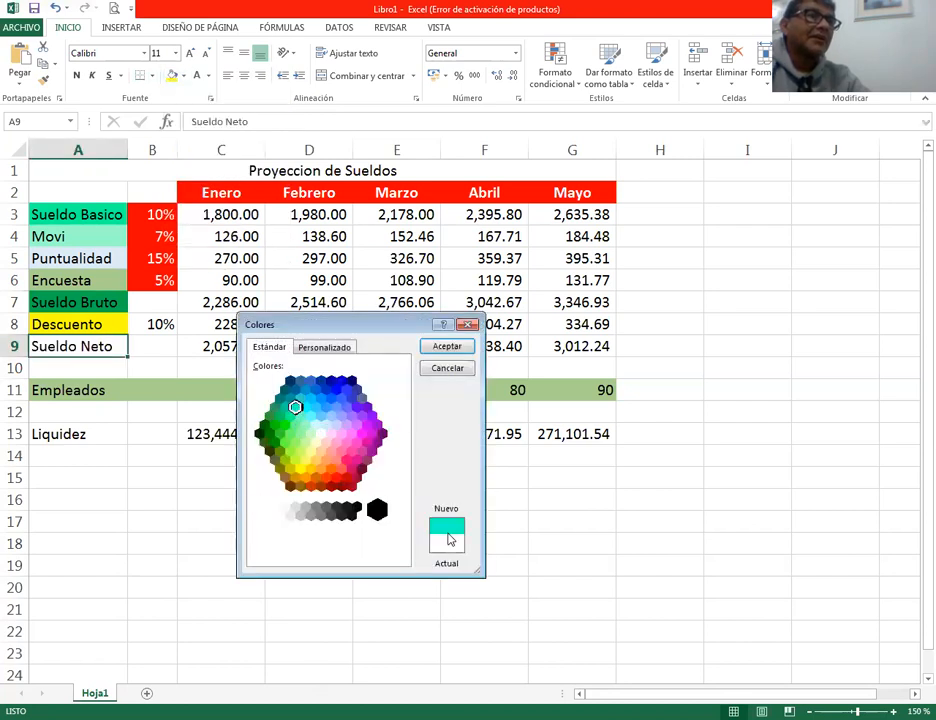
click(458, 348)
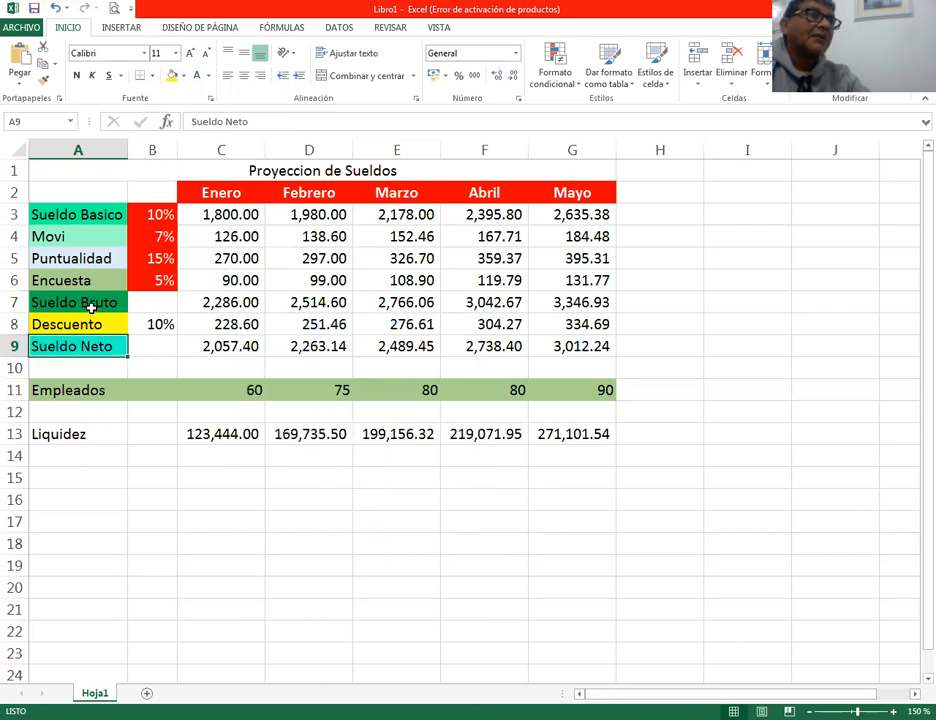
click(100, 301)
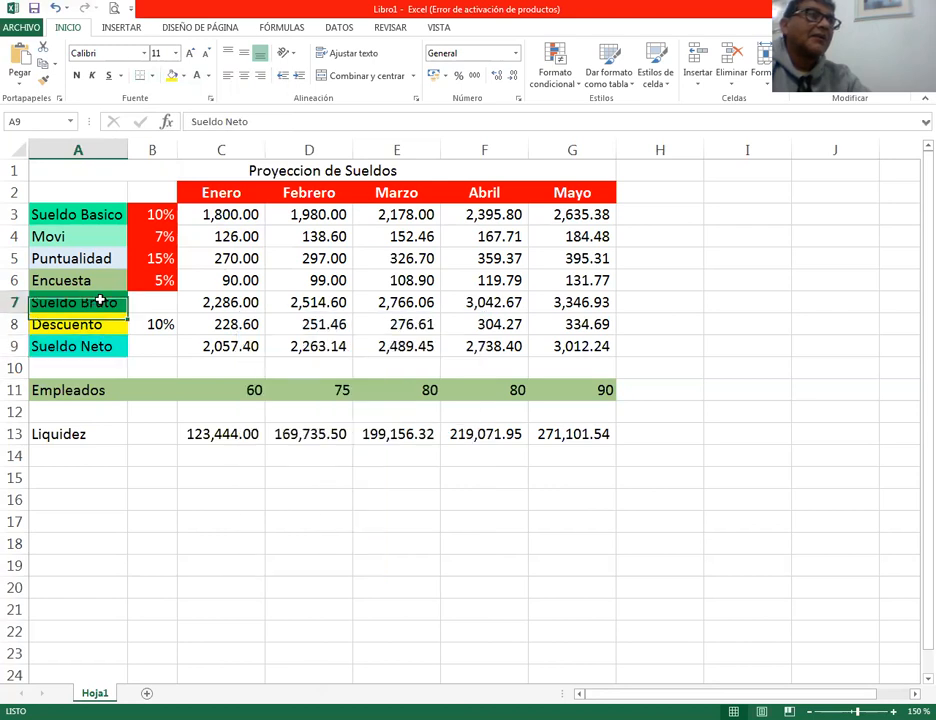
click(172, 75)
click(240, 458)
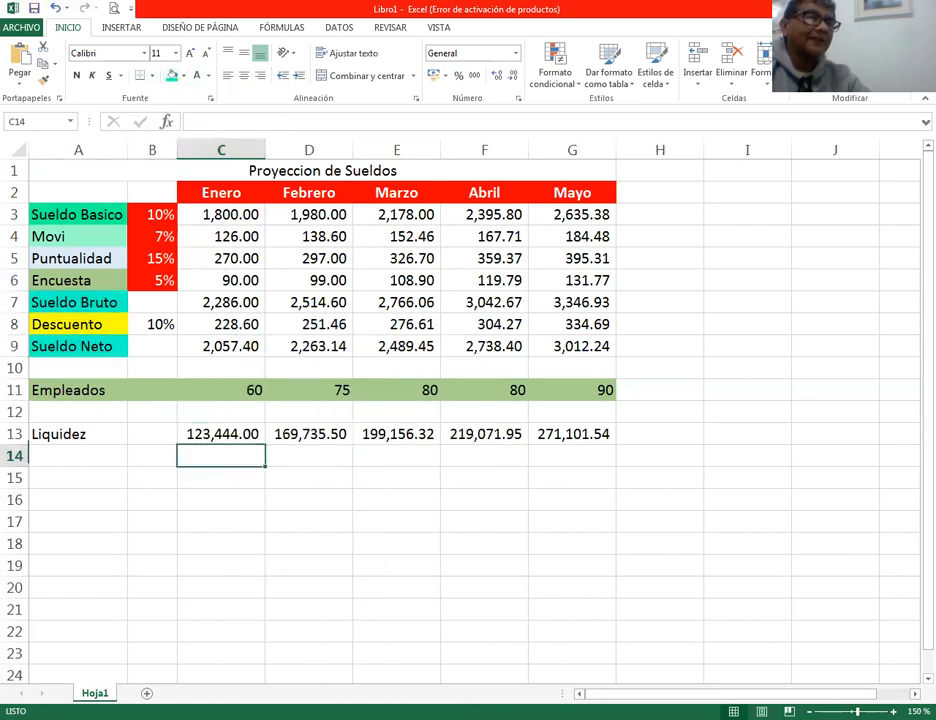
Step: Fill the Liquidez label in A13 with a custom vivid blue color
click(157, 327)
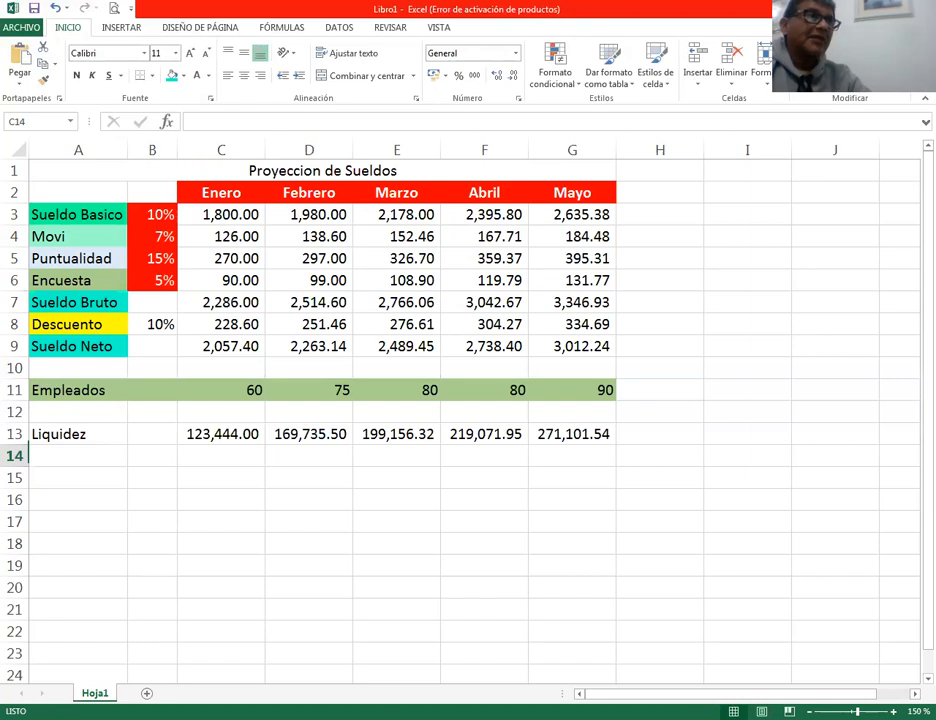
click(88, 430)
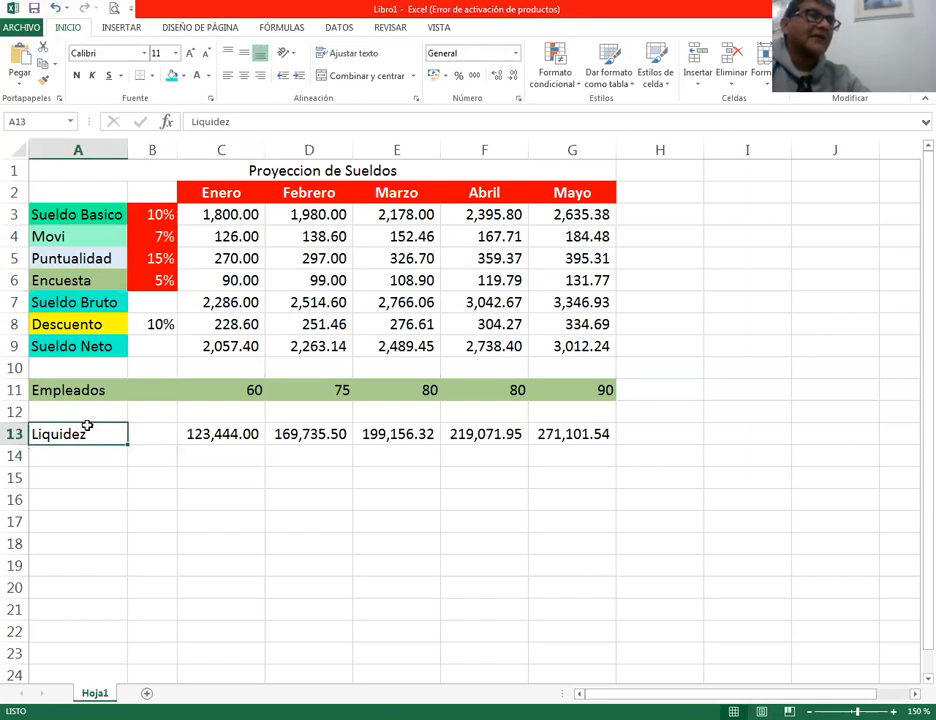
click(184, 76)
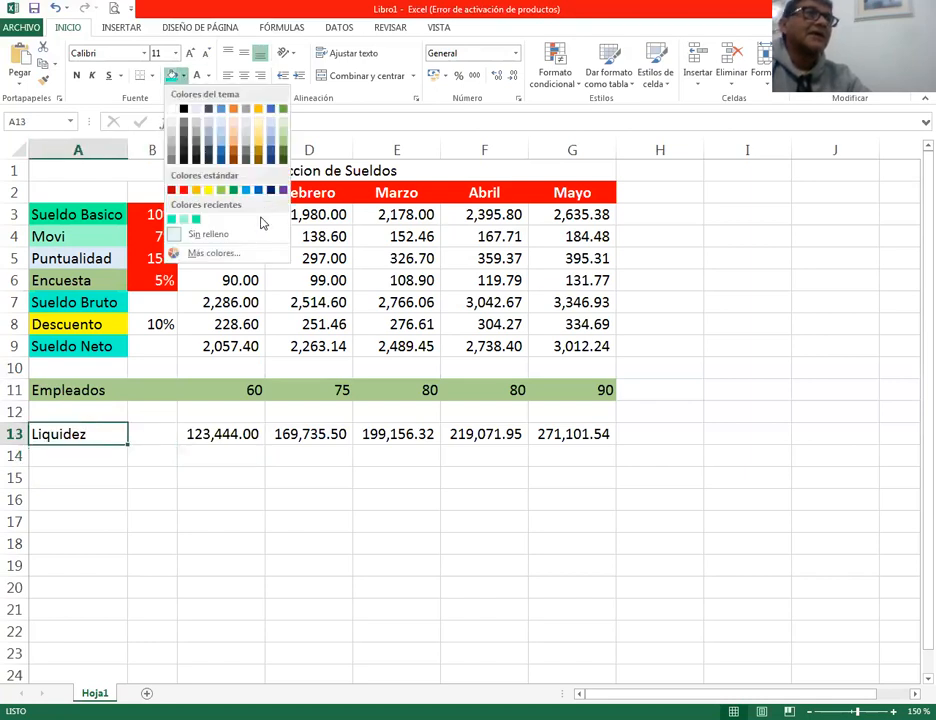
click(213, 253)
click(336, 389)
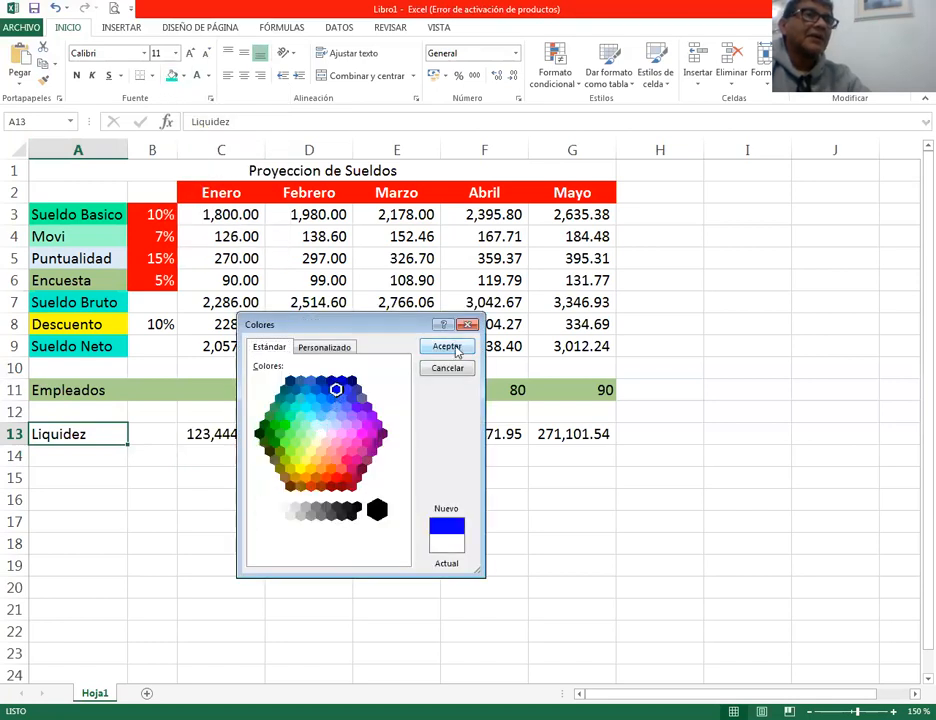
click(455, 349)
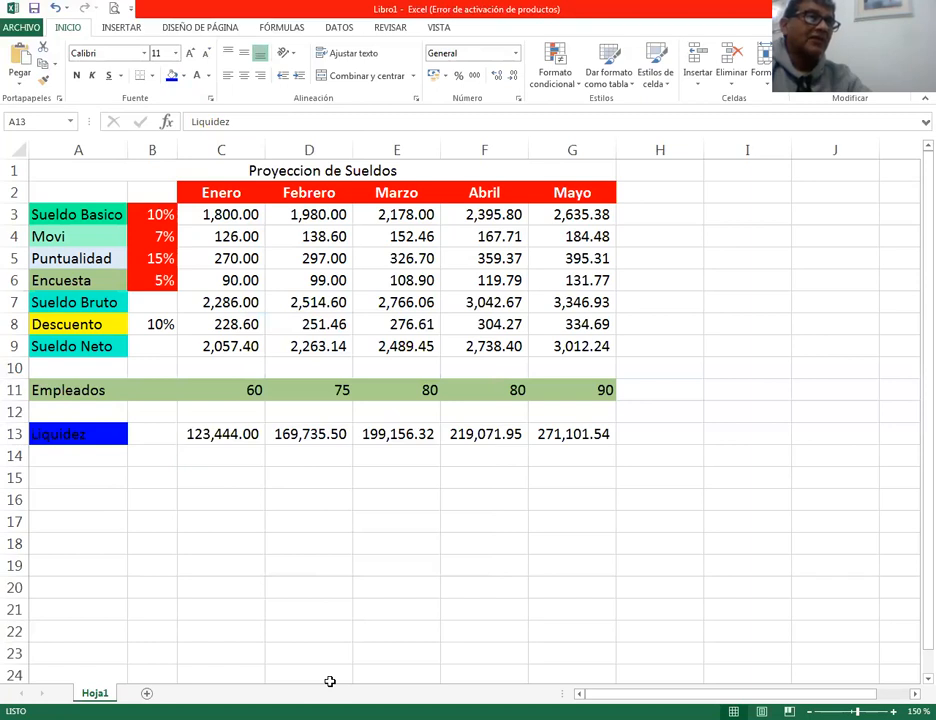
Step: Change the font color of the Empleados label in A11 and the Liquidez label in A13 to white
click(65, 391)
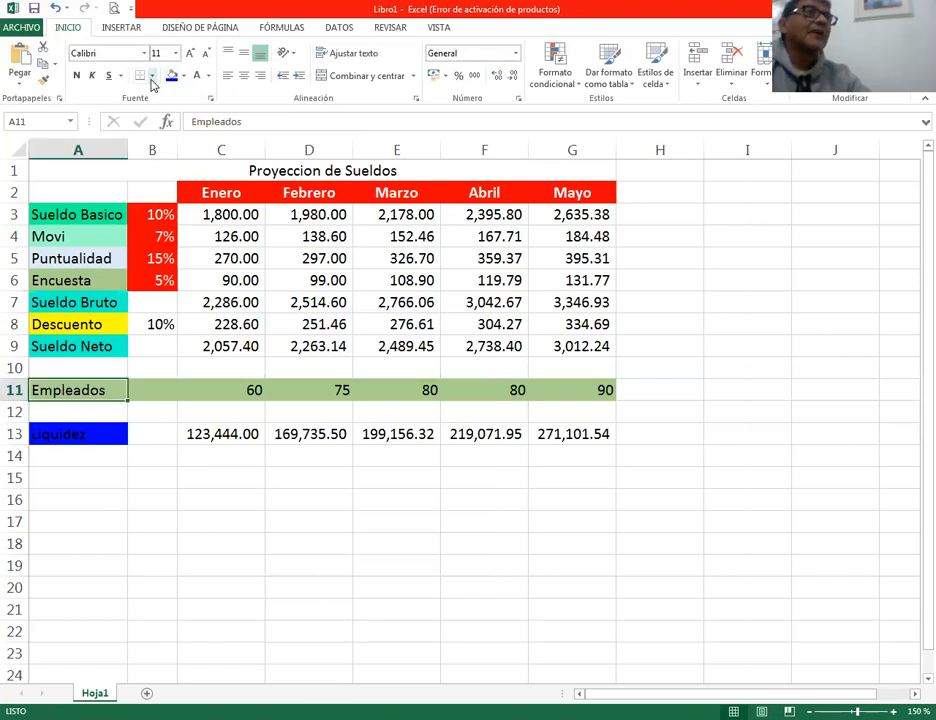
click(196, 80)
click(118, 434)
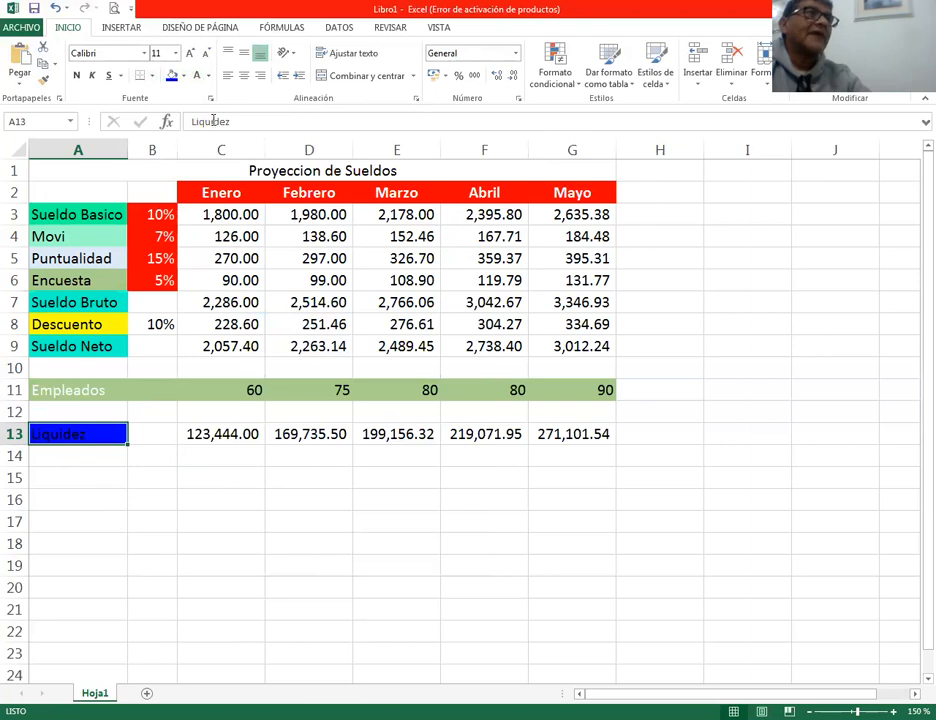
click(196, 80)
click(245, 652)
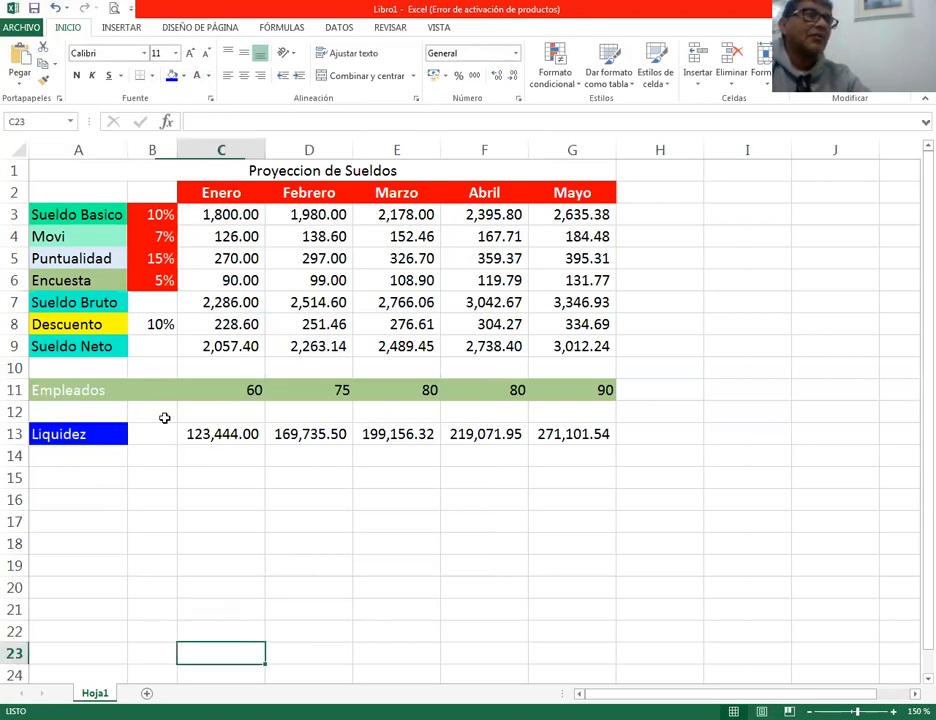
Step: Apply all borders to the salary table in A3:G9 and to the month headers in C2:G2
drag(192, 215, 557, 348)
drag(56, 210, 445, 357)
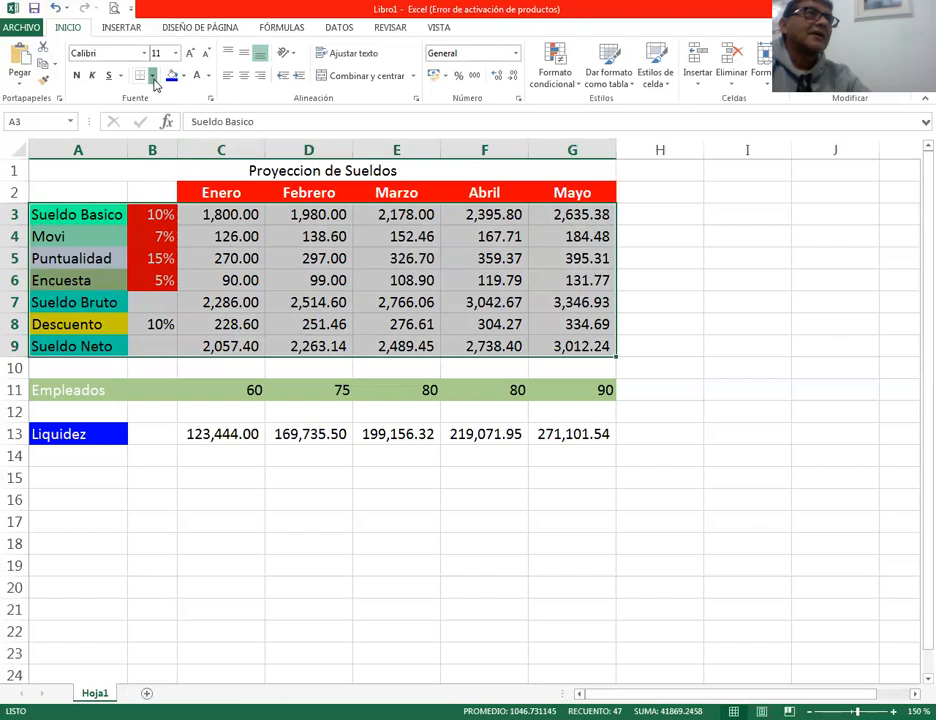
click(155, 85)
click(167, 201)
click(396, 521)
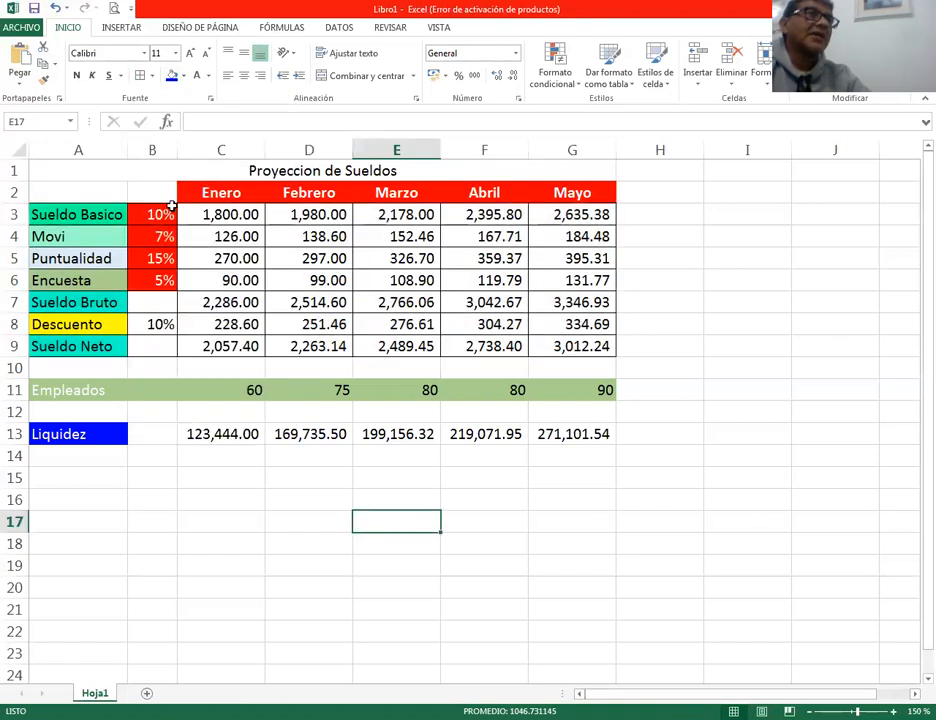
drag(209, 190, 535, 192)
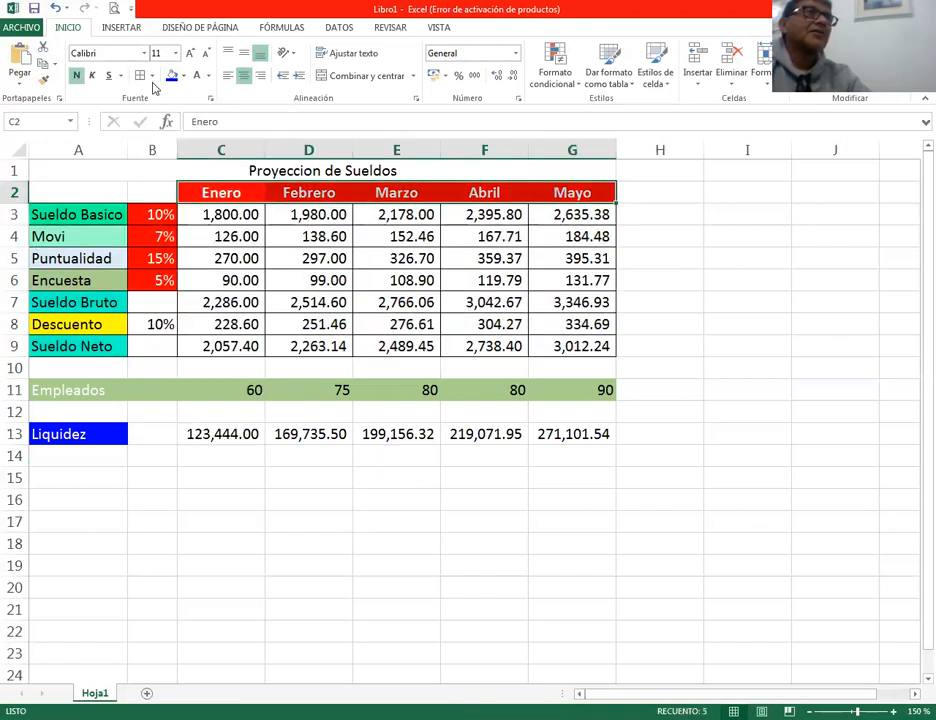
click(487, 588)
Step: Apply all borders to the Empleados row in A11:G11 and the Liquidez row in A13:G13
drag(57, 393, 531, 400)
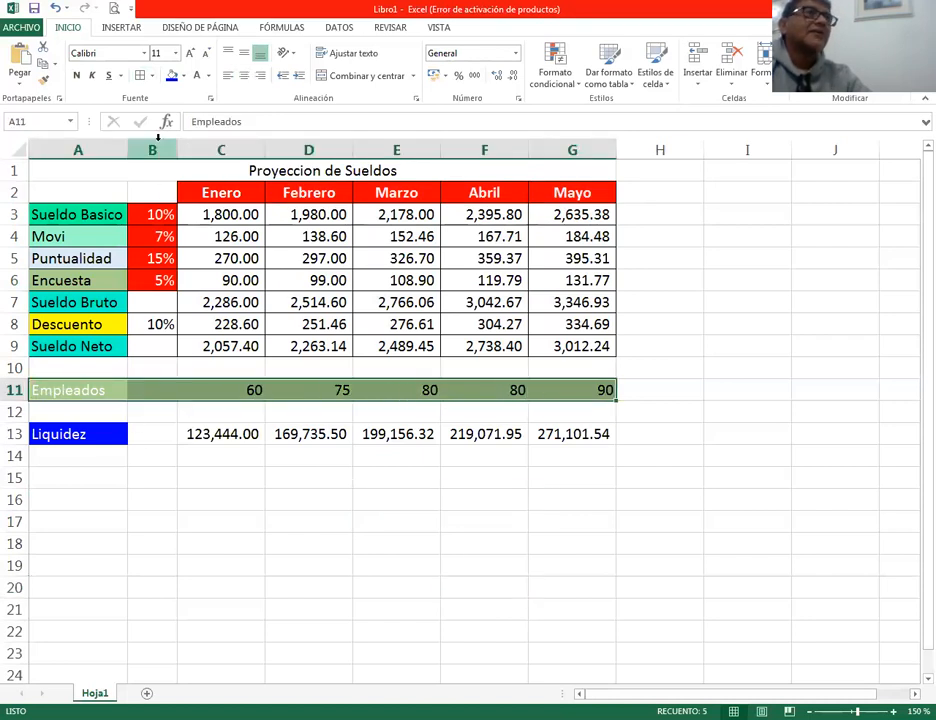
click(140, 75)
click(308, 477)
drag(60, 433, 549, 447)
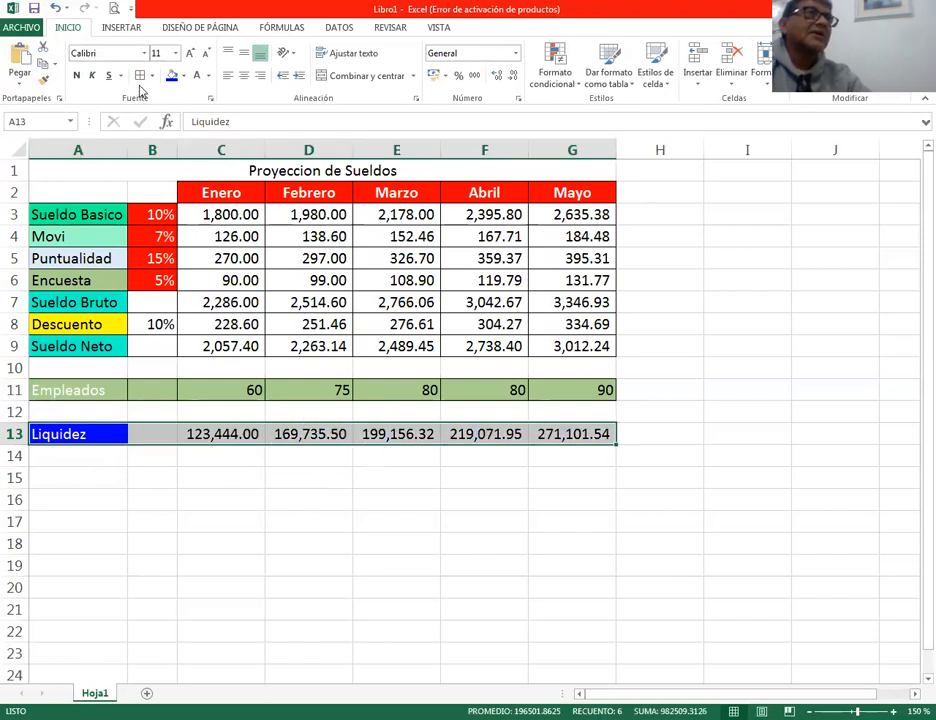
click(333, 585)
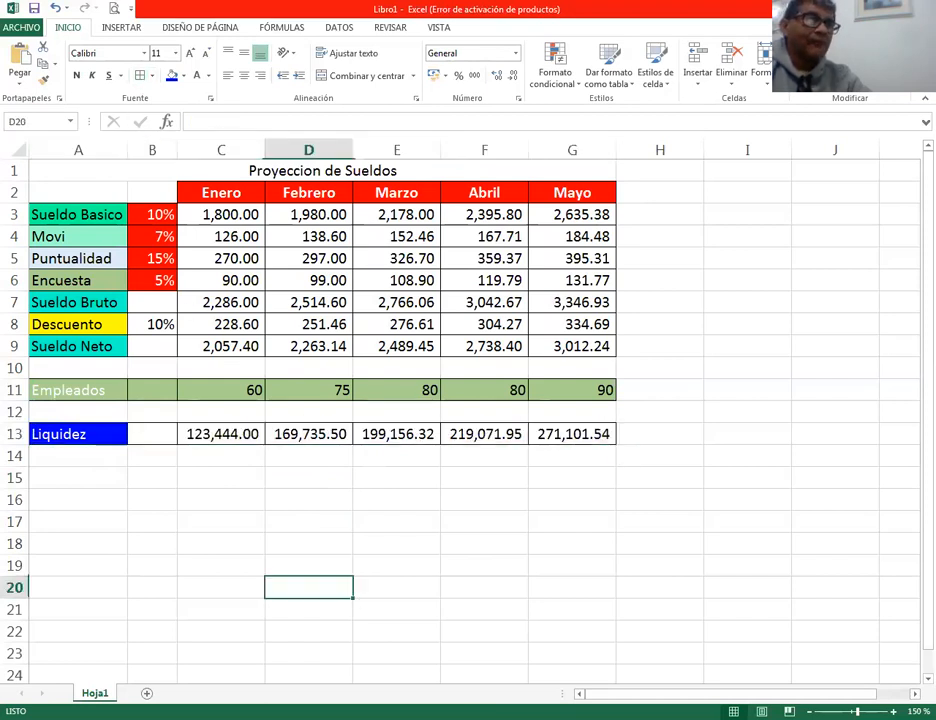
Step: Increase the font size of the Proyeccion de Sueldos title in row 1 by two increments
click(226, 430)
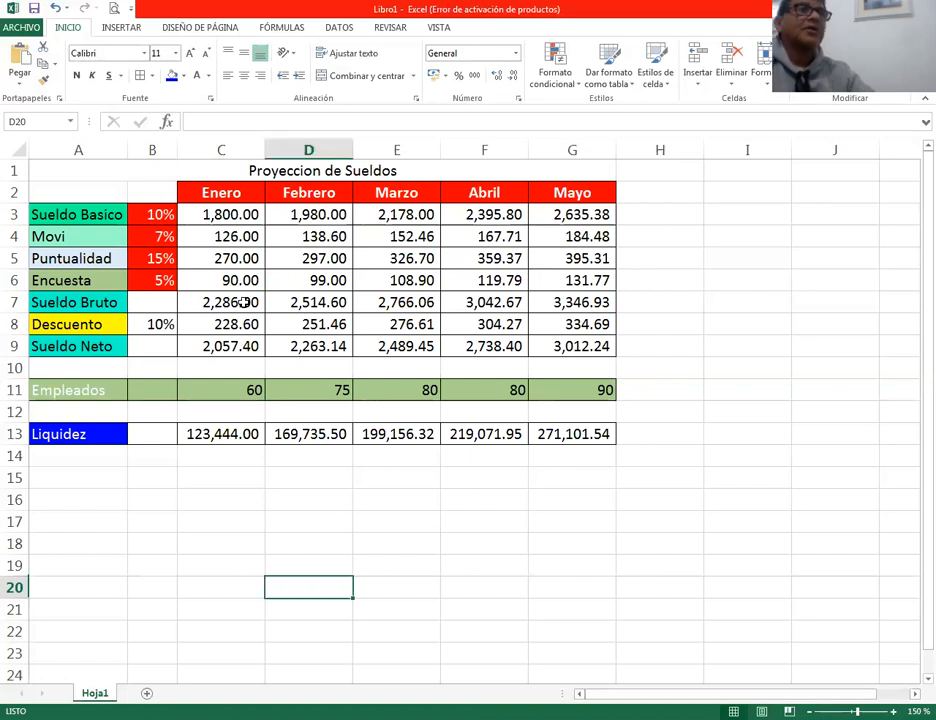
click(250, 172)
click(189, 53)
click(189, 53)
click(434, 588)
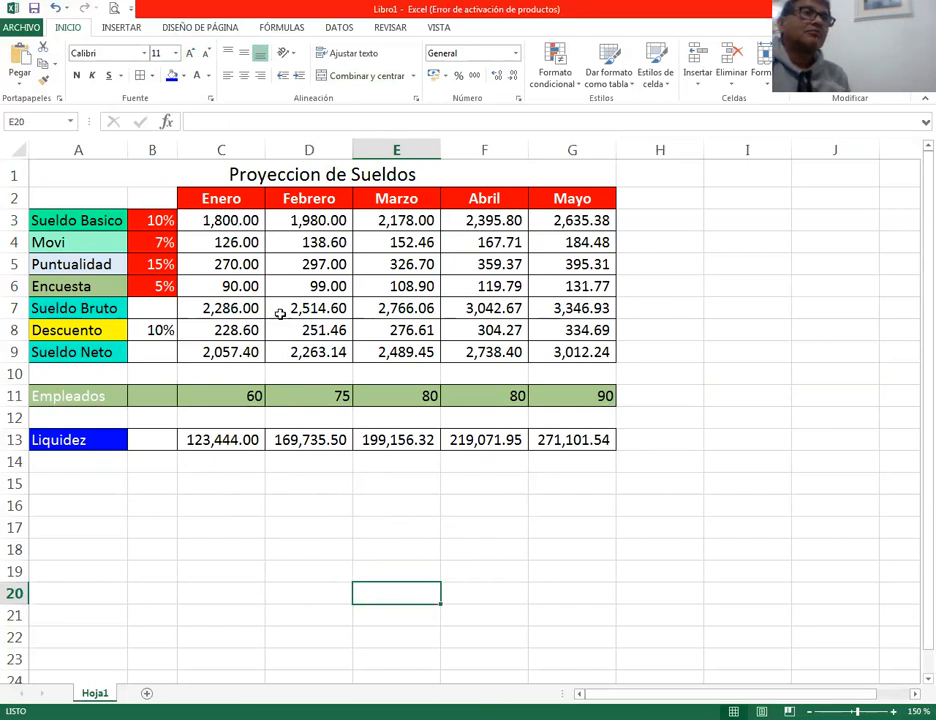
Step: Fill the Descuento percentage in B8 with the standard red color
click(163, 330)
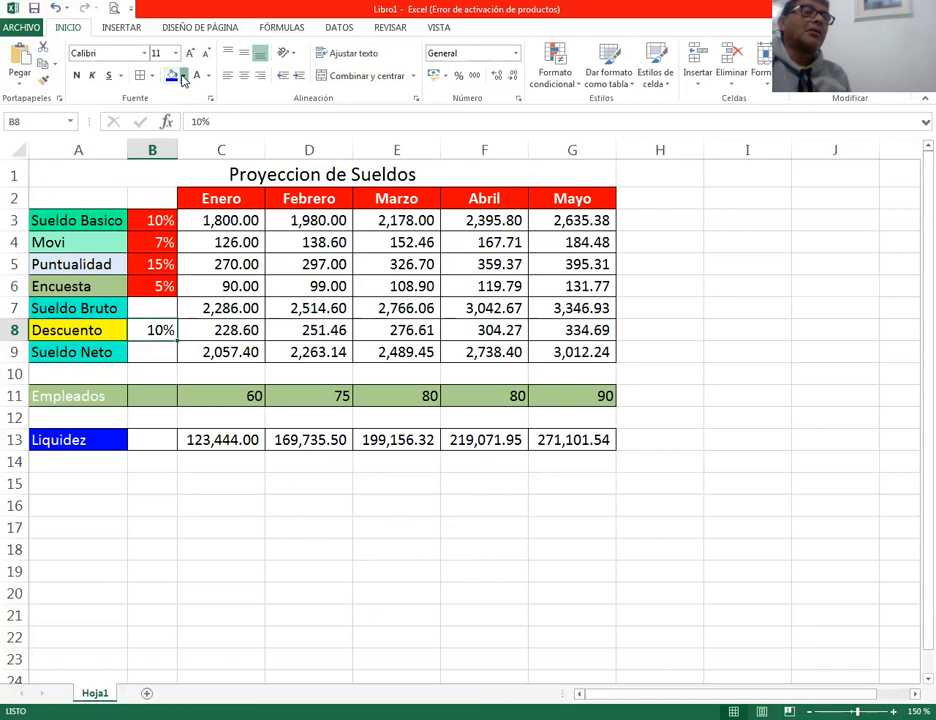
click(184, 80)
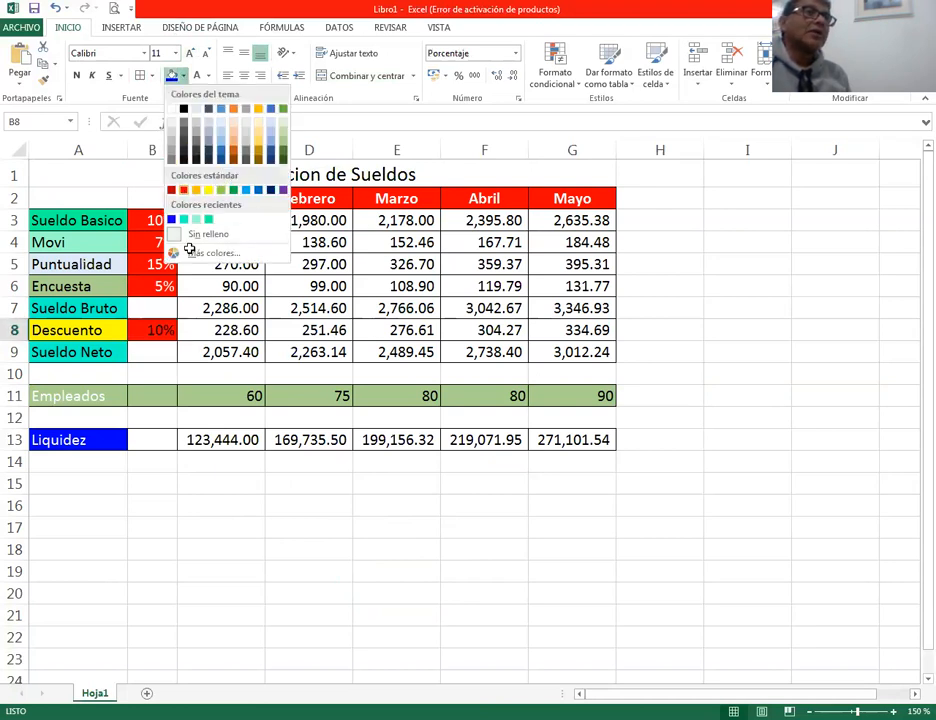
click(183, 189)
click(560, 395)
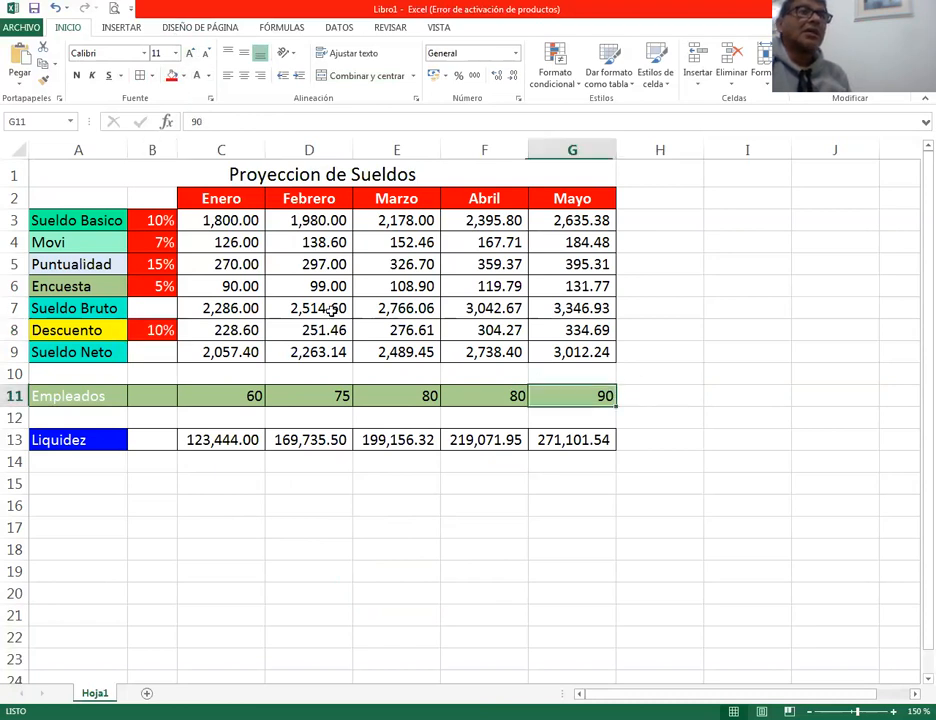
Step: Examine the February Sueldo Basico formula in D3, checking its absolute reference to B3 and its relative reference to C3
click(334, 221)
double_click(340, 221)
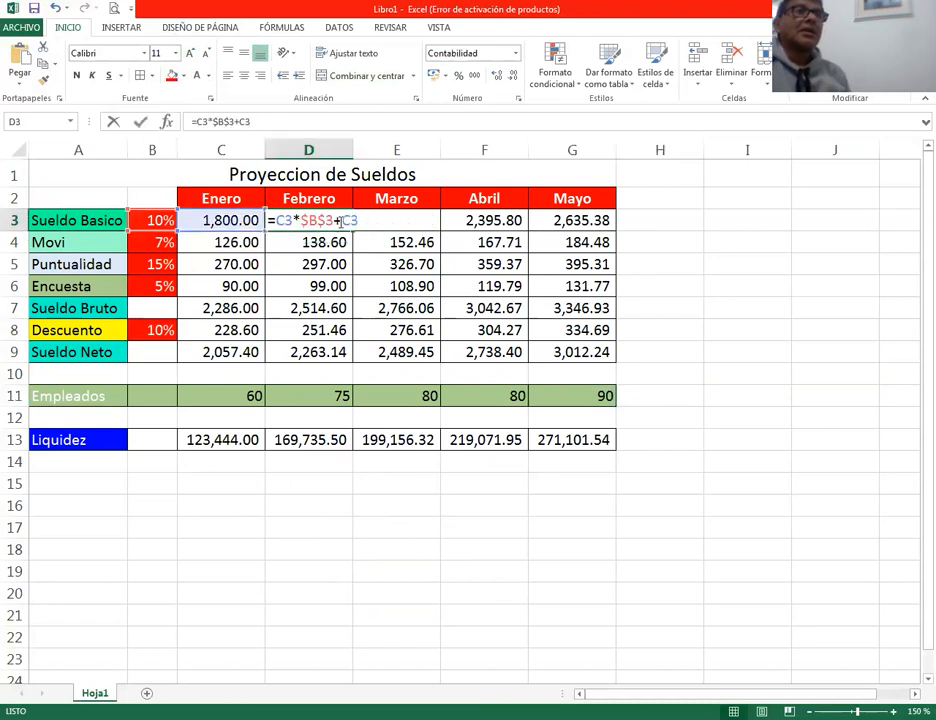
drag(338, 220, 300, 220)
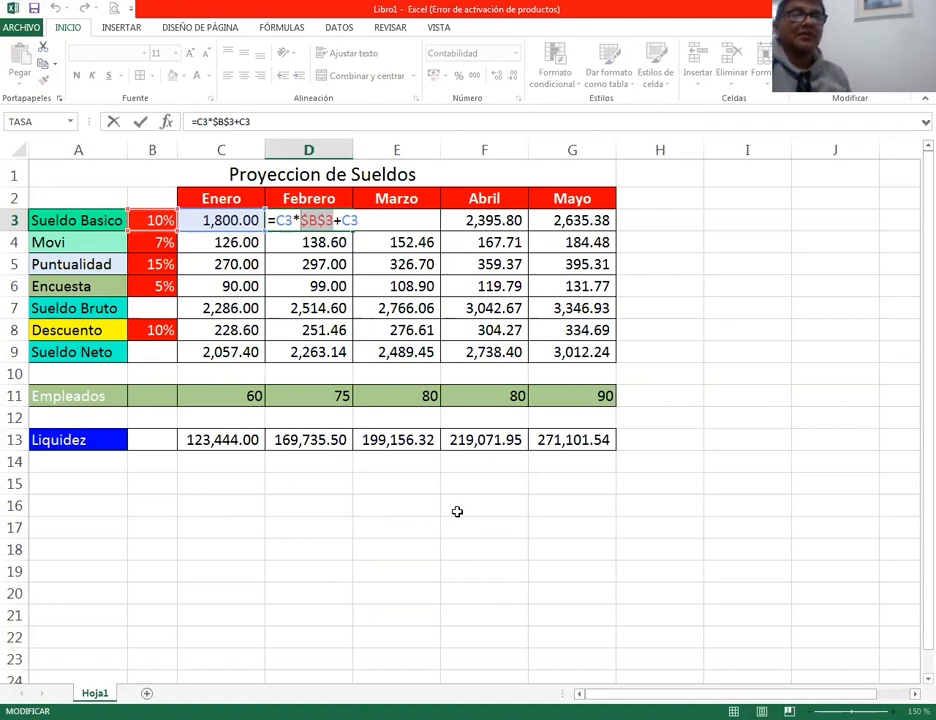
key(Return)
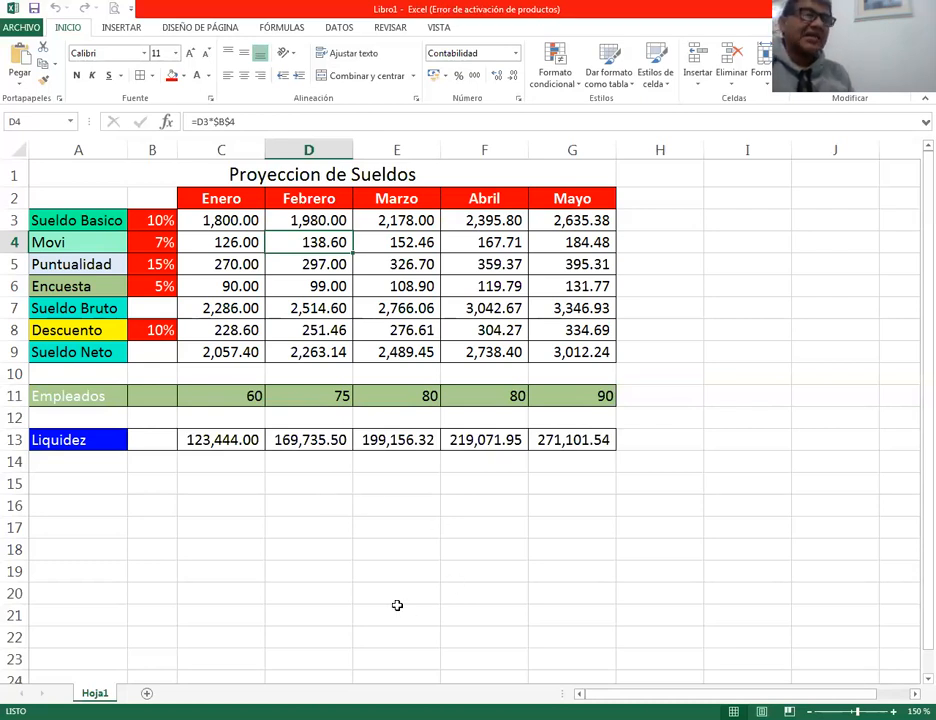
click(416, 555)
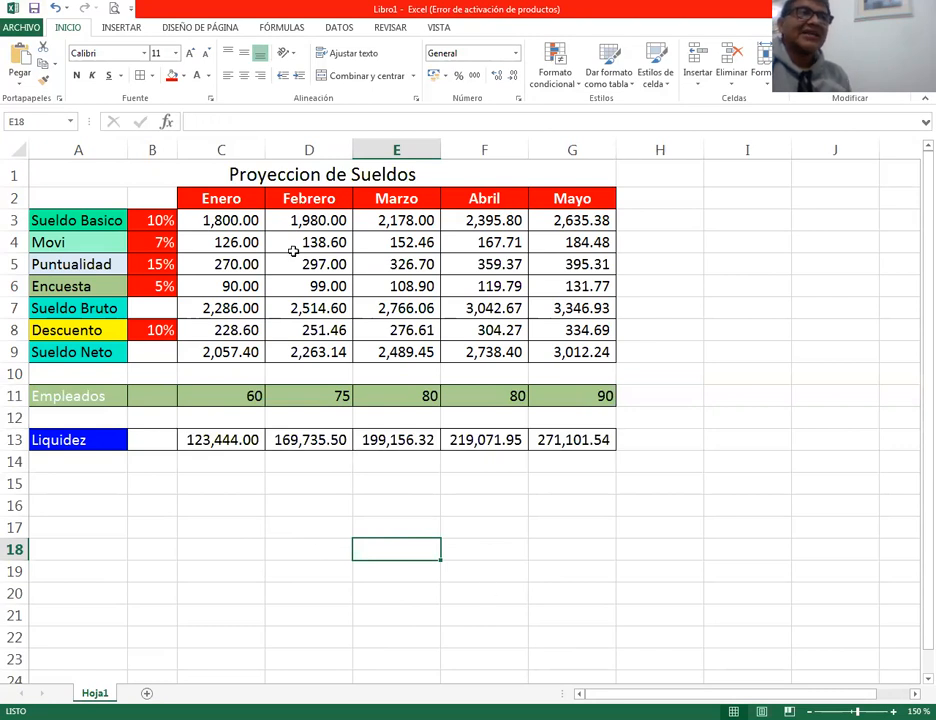
double_click(328, 222)
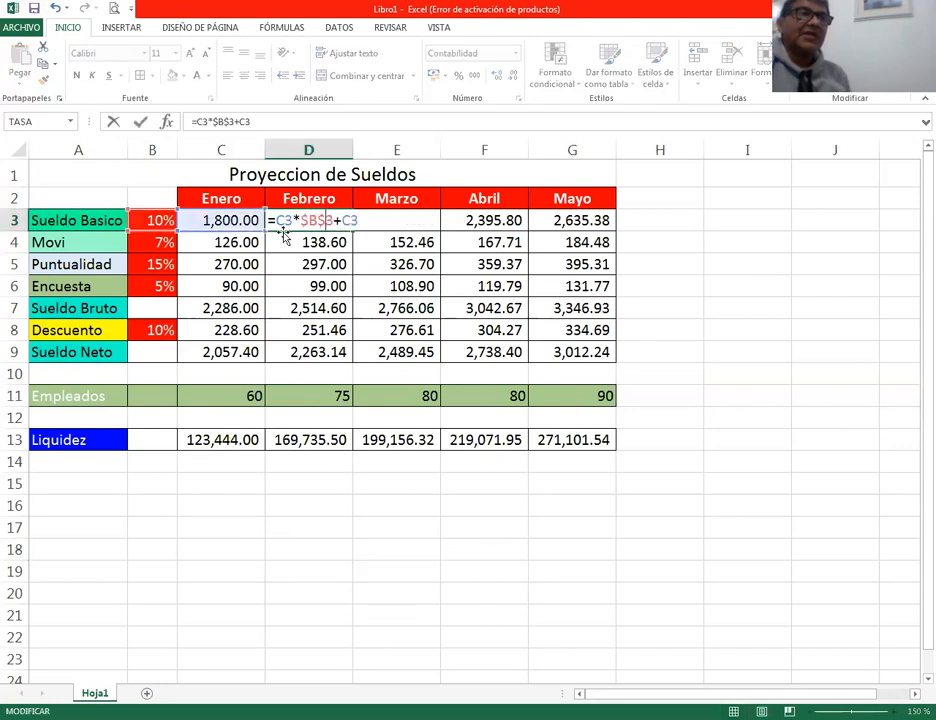
drag(292, 223, 274, 225)
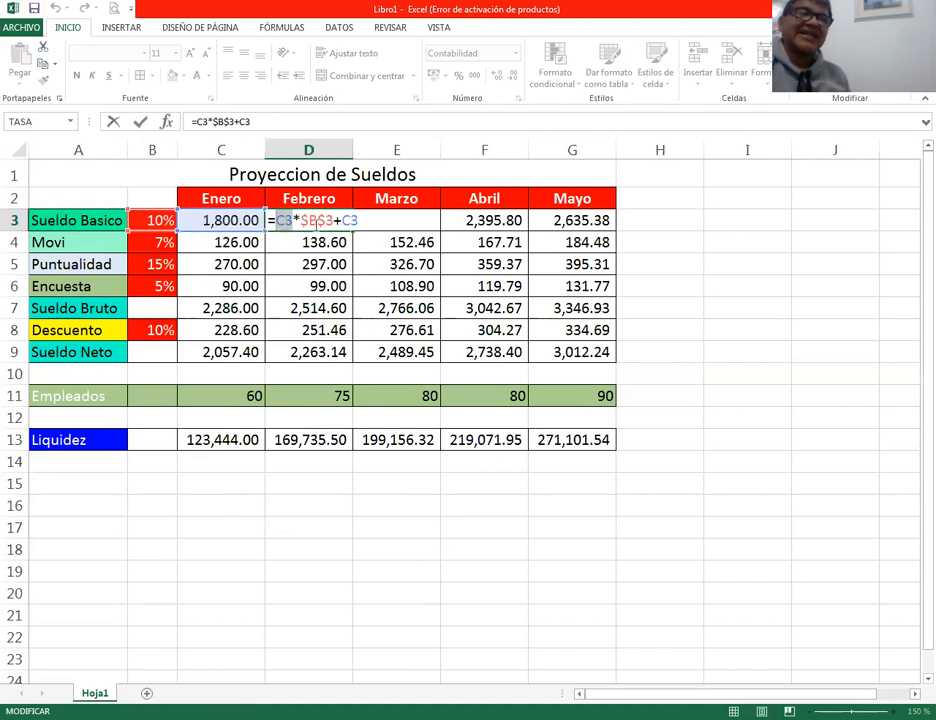
key(Return)
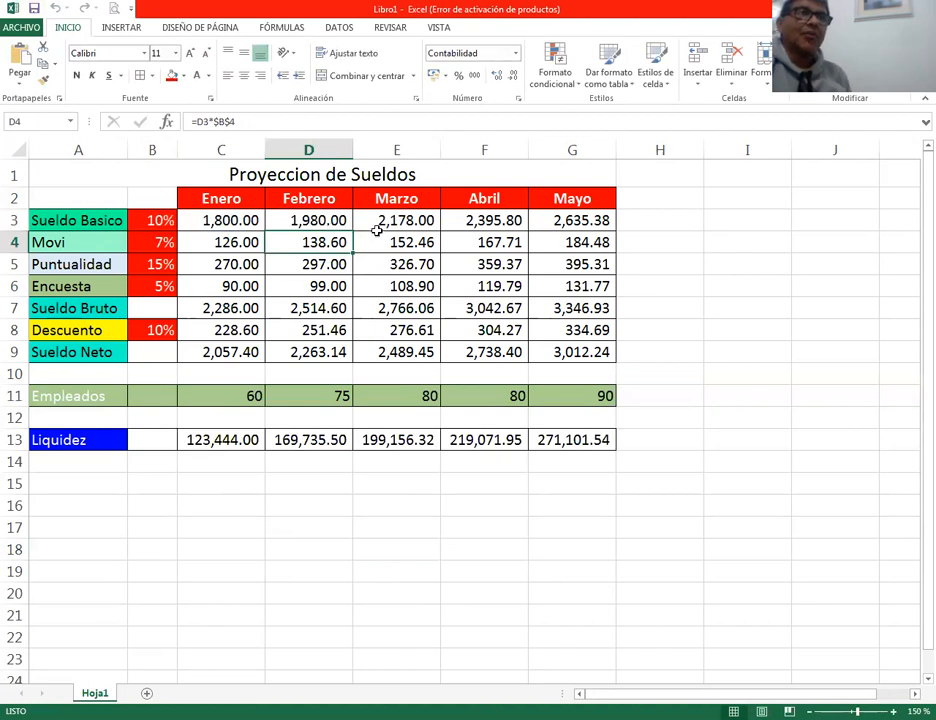
Step: Compare the Sueldo Basico formulas for February in D3 and March in E3 to see how their relative references shift
click(325, 224)
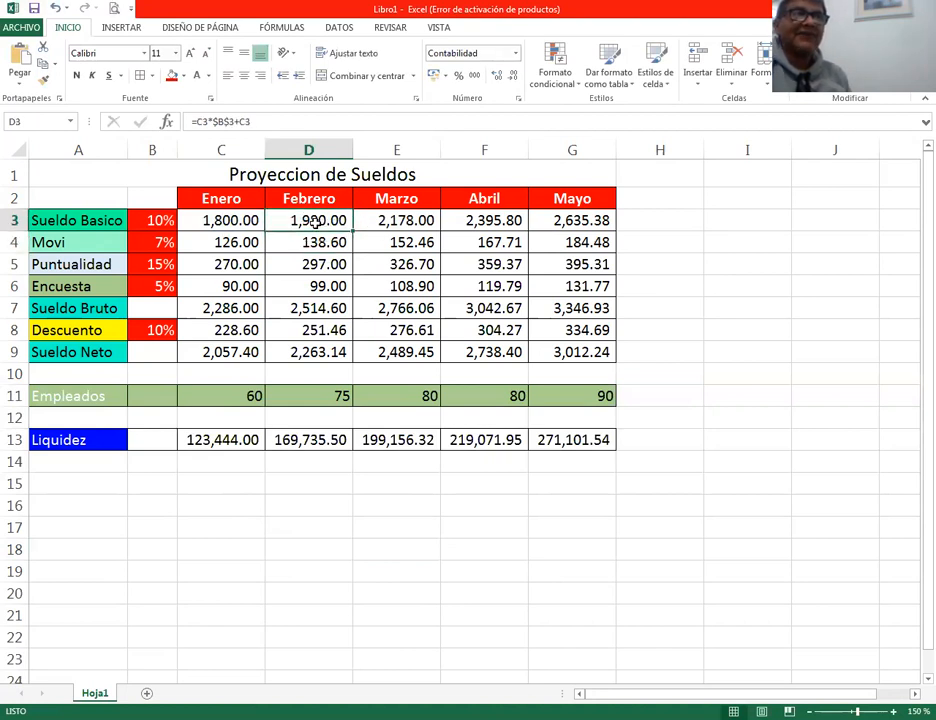
double_click(410, 221)
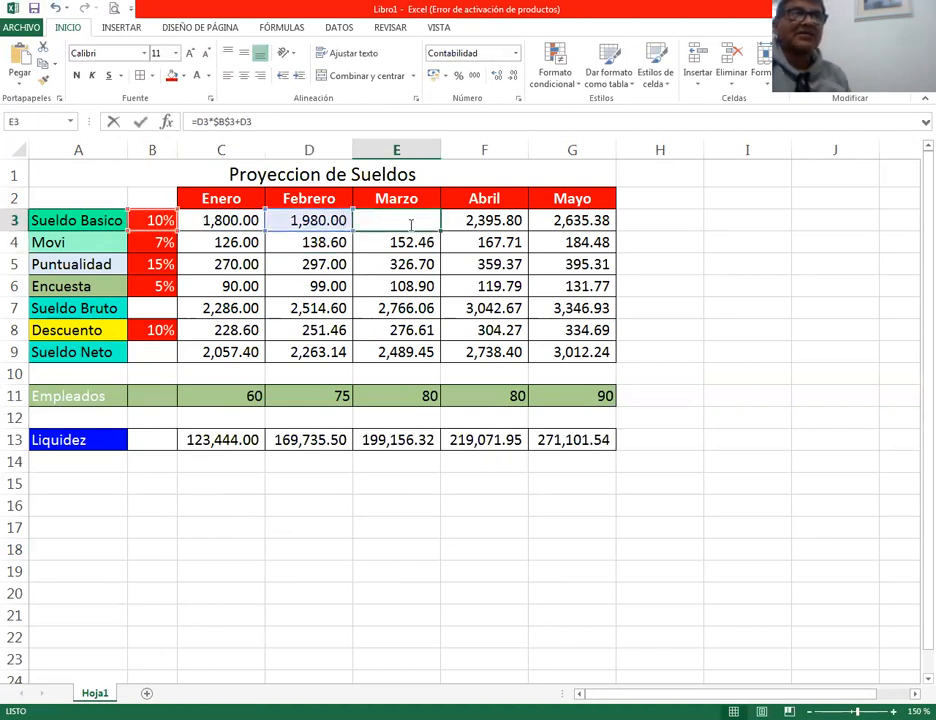
drag(334, 218, 366, 218)
double_click(326, 221)
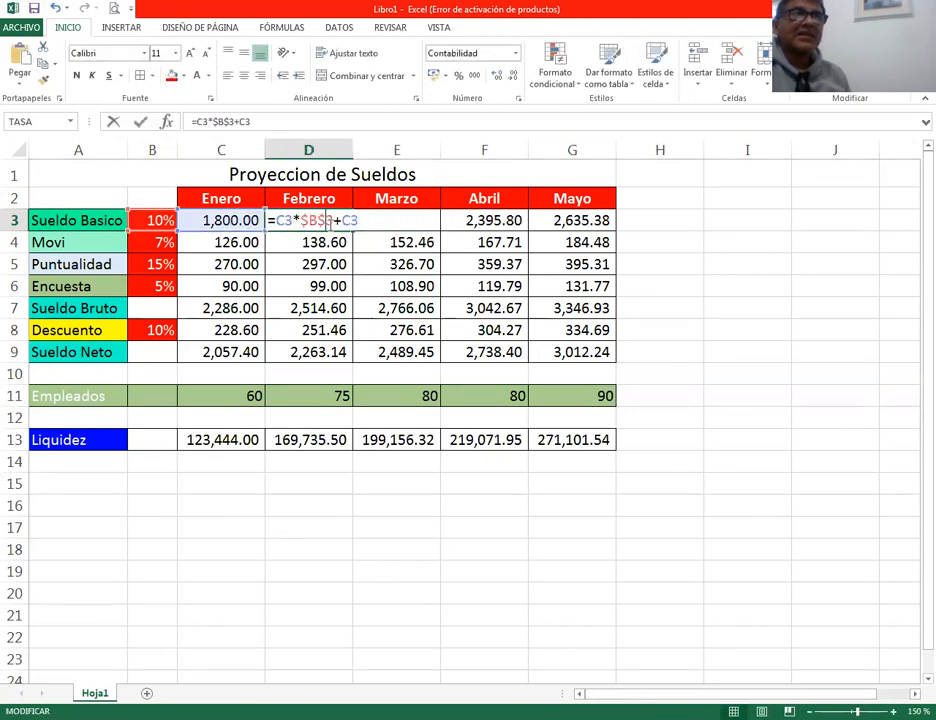
click(397, 218)
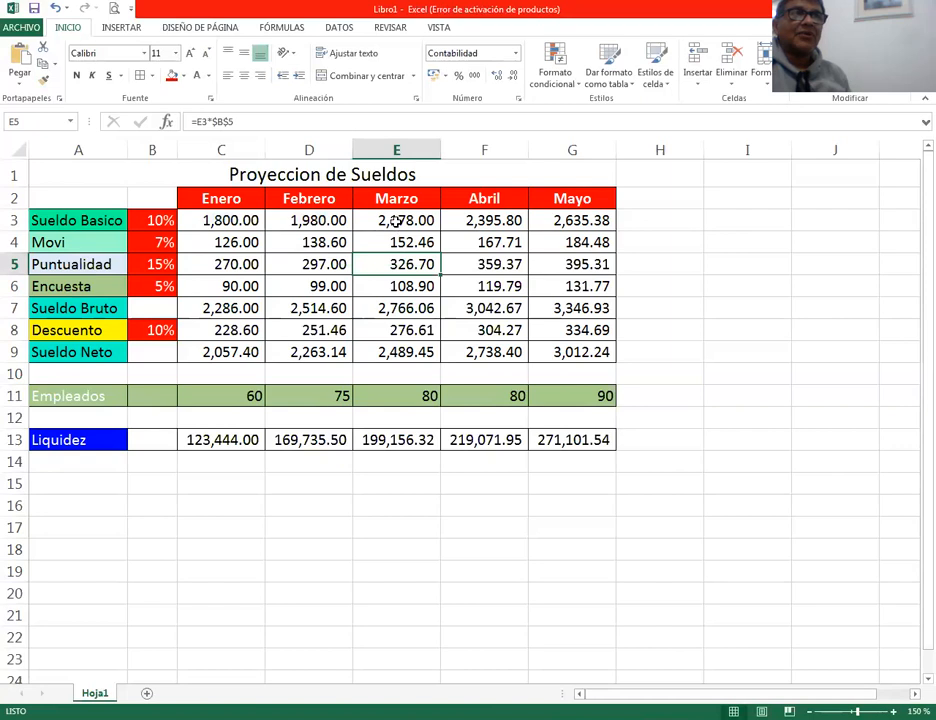
double_click(378, 220)
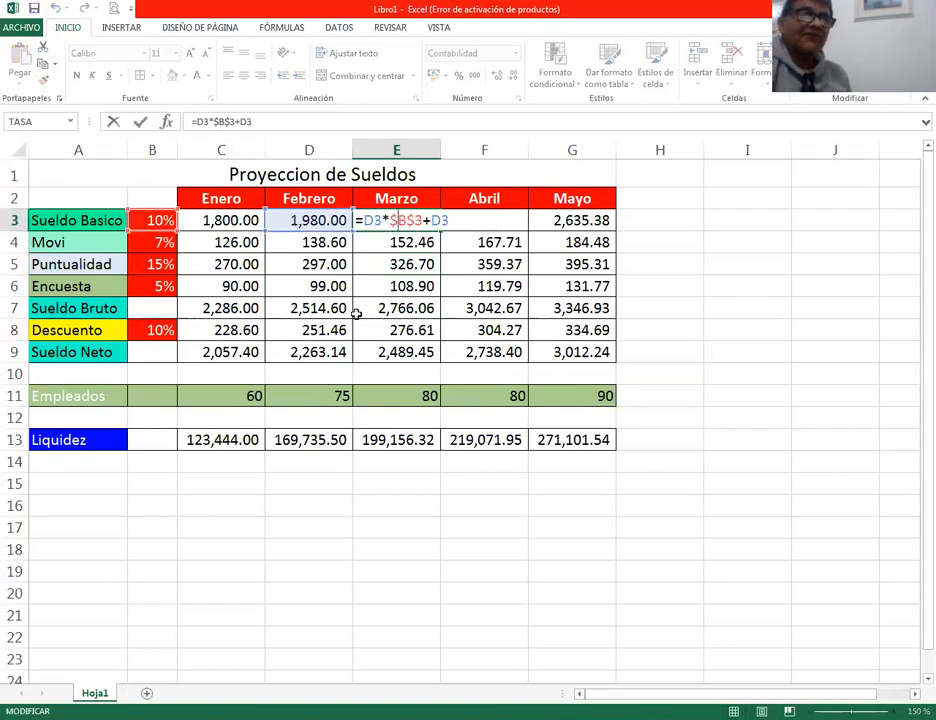
key(Return)
click(318, 217)
double_click(285, 222)
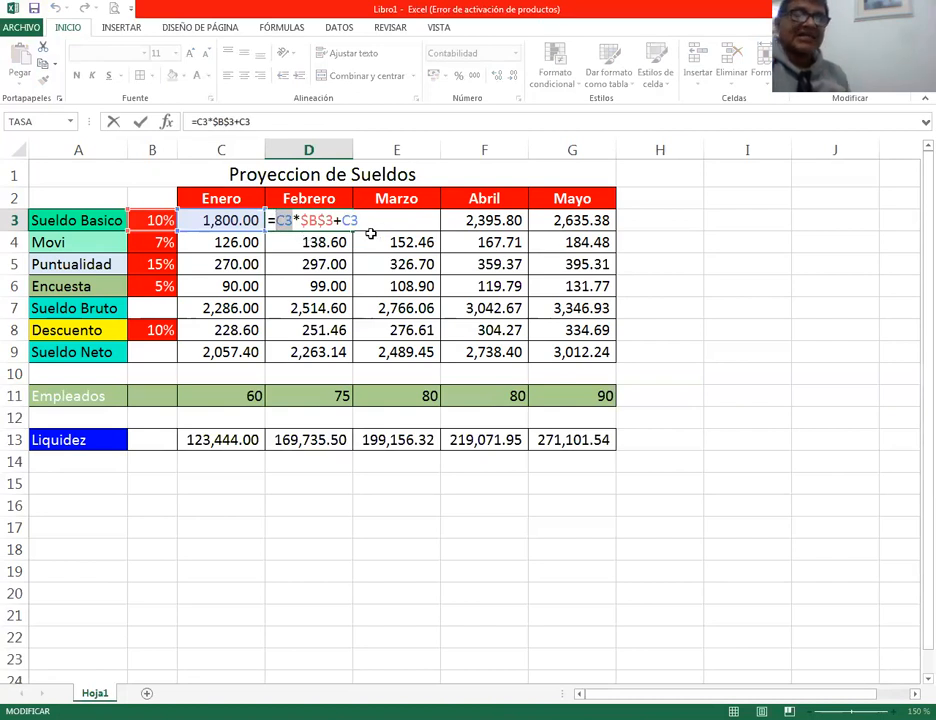
key(Return)
click(407, 223)
double_click(388, 226)
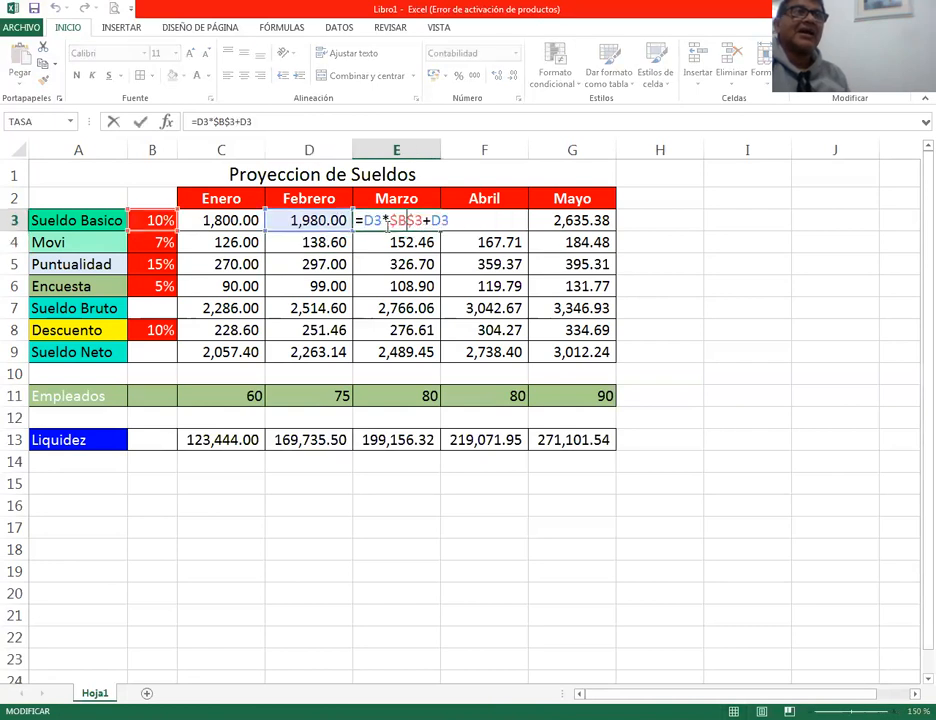
key(Return)
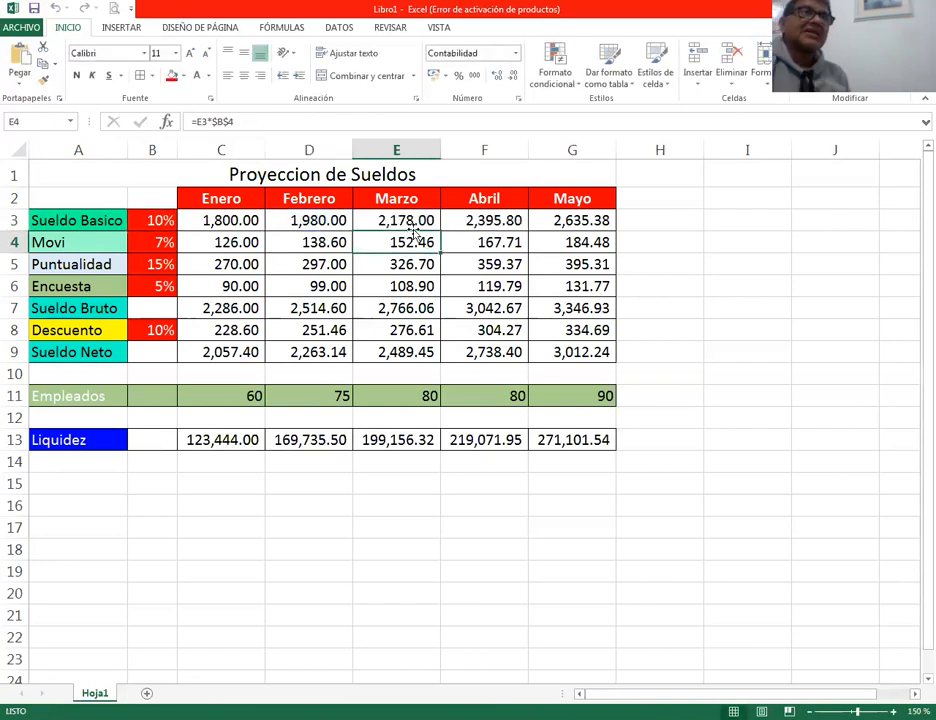
Step: Compare the March Sueldo Basico formula in E3 with the April one in F3, leaving both unchanged
click(481, 228)
double_click(406, 222)
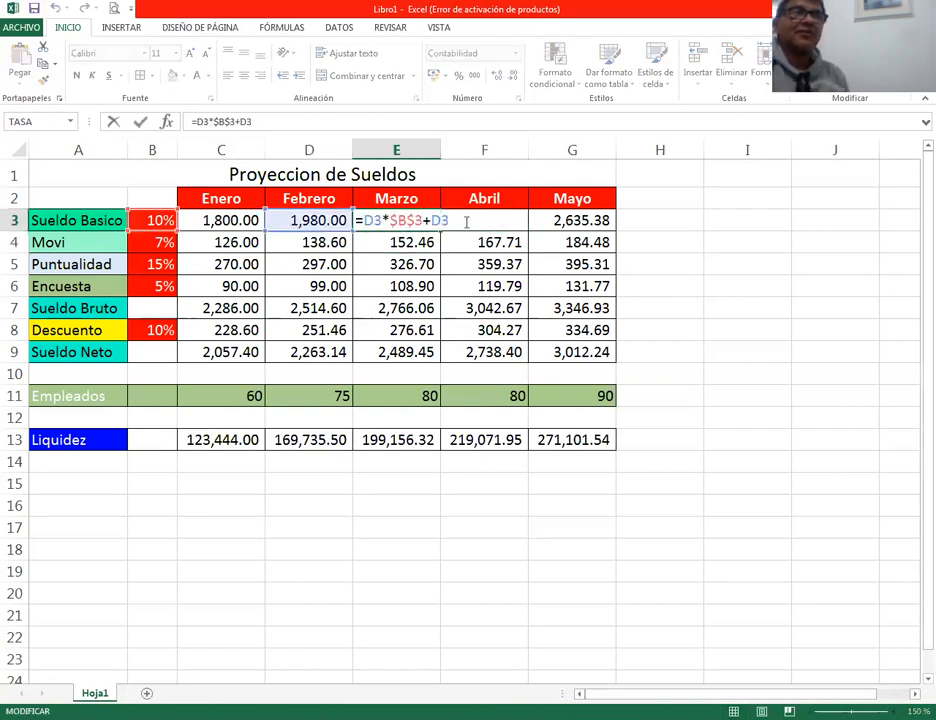
key(Return)
double_click(462, 220)
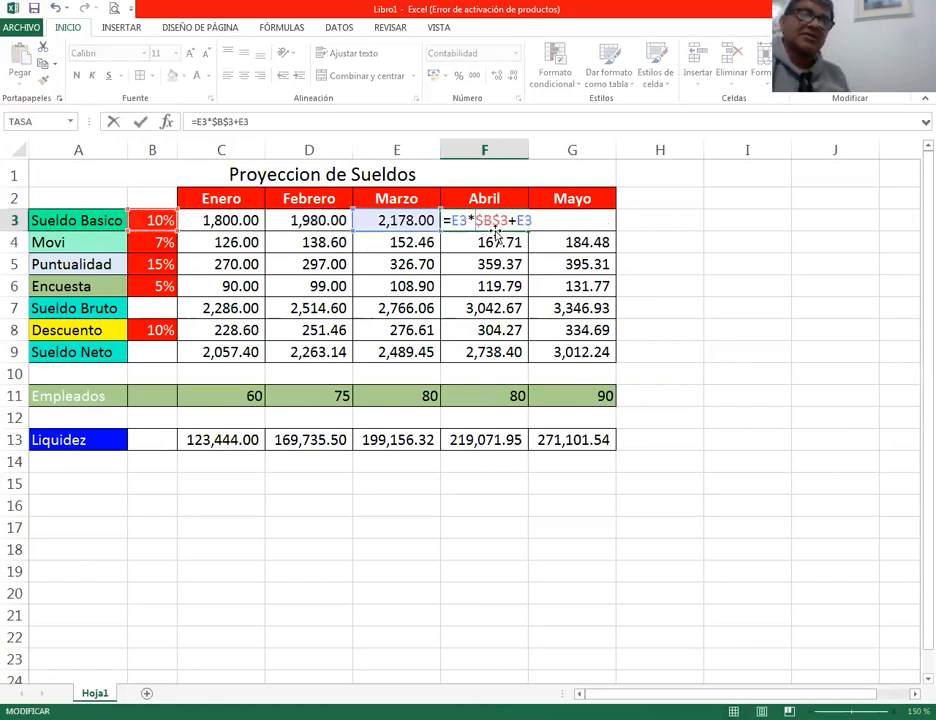
key(Return)
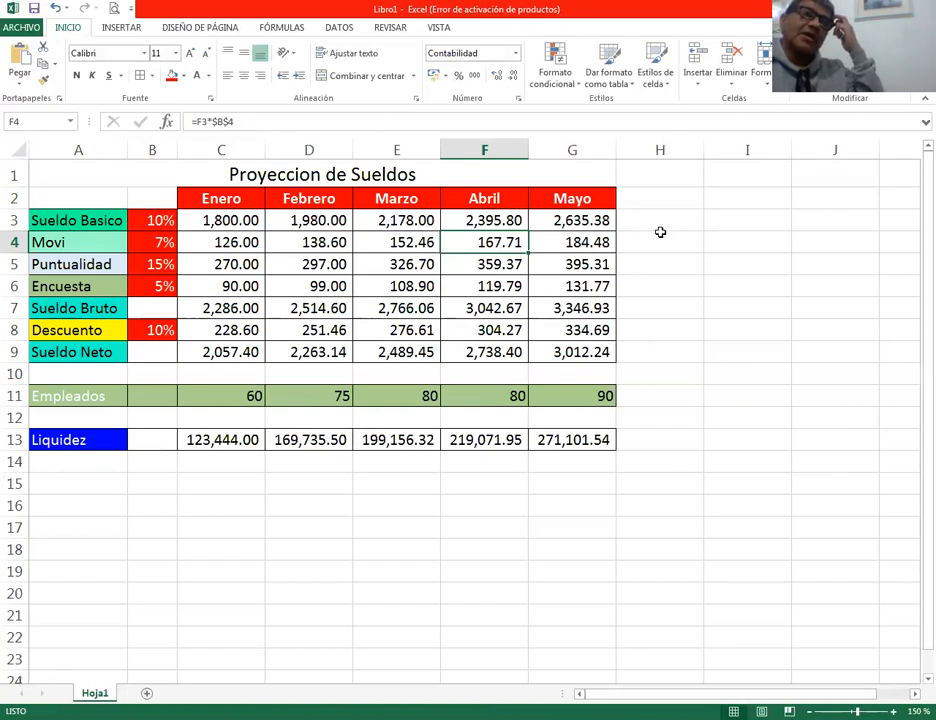
Step: Add a Total column header in H2, next to Mayo
click(657, 201)
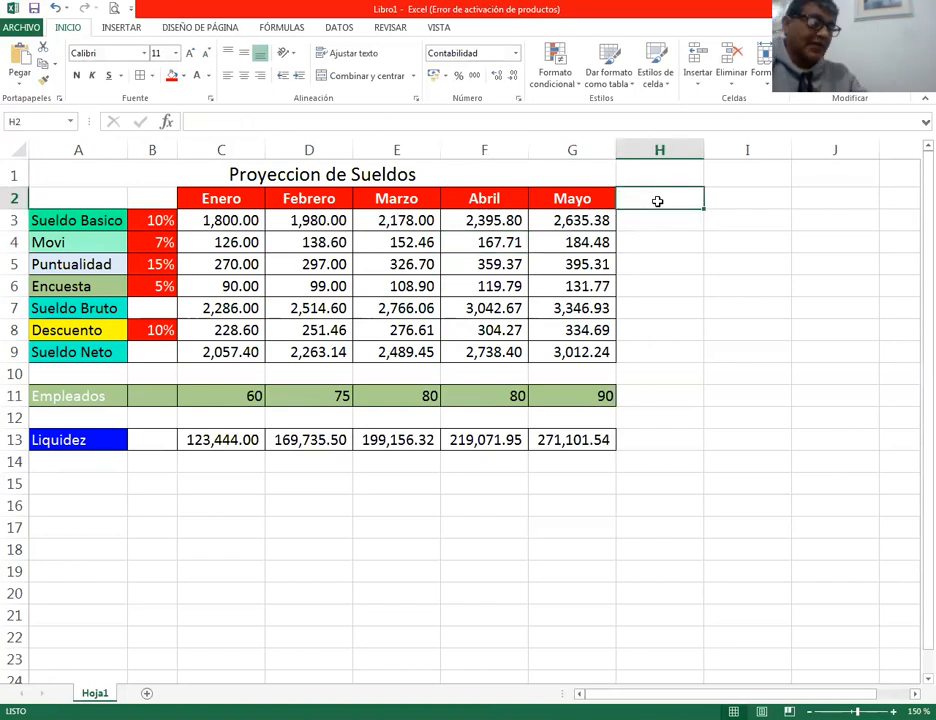
text(Tota)
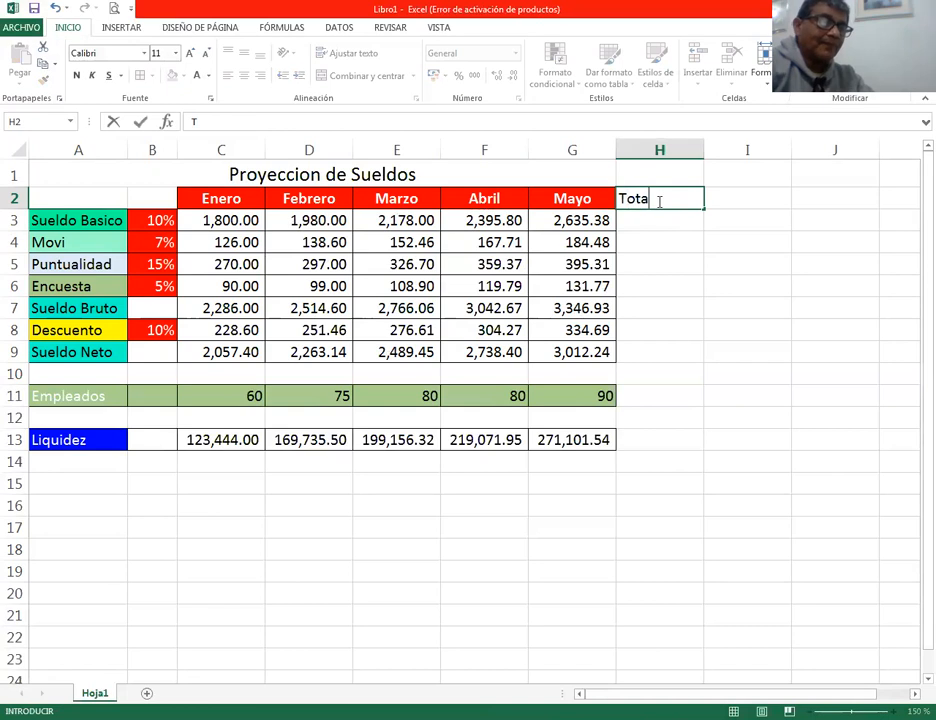
text(l)
key(Return)
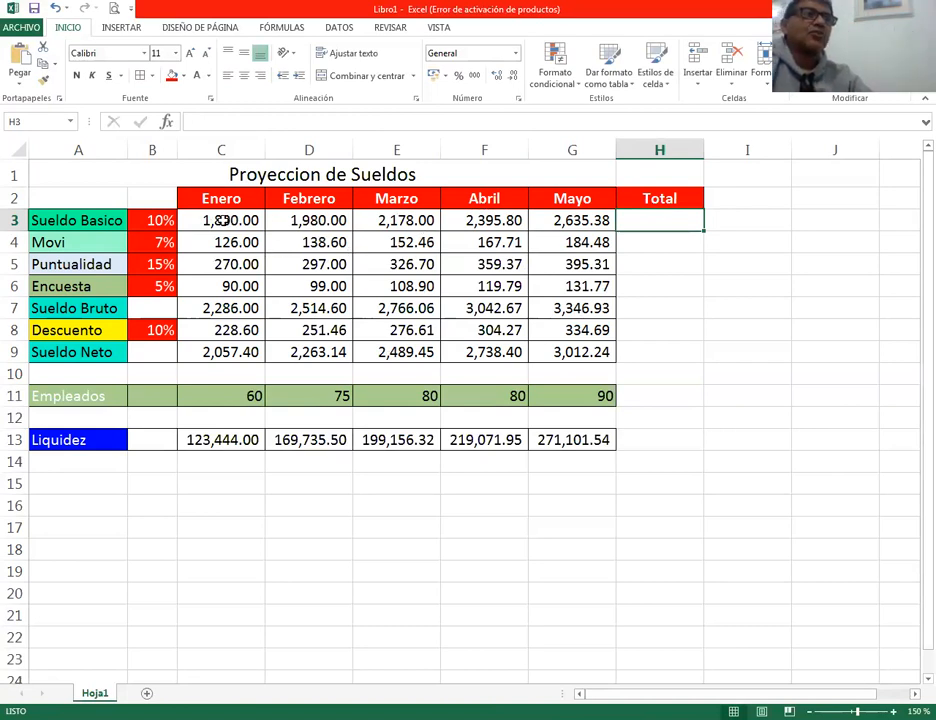
Step: Review the monthly values and formulas in the Sueldo Basico, Movi, Puntualidad and Encuesta rows across Enero to Mayo
click(300, 220)
click(420, 218)
click(490, 219)
click(585, 222)
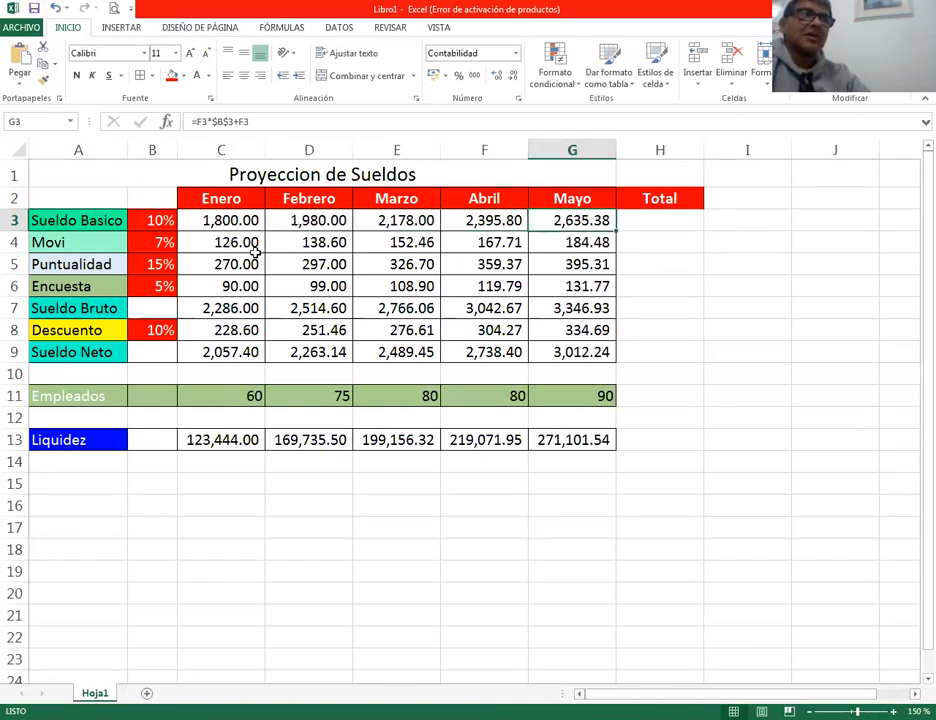
click(211, 245)
click(338, 243)
click(492, 242)
click(592, 242)
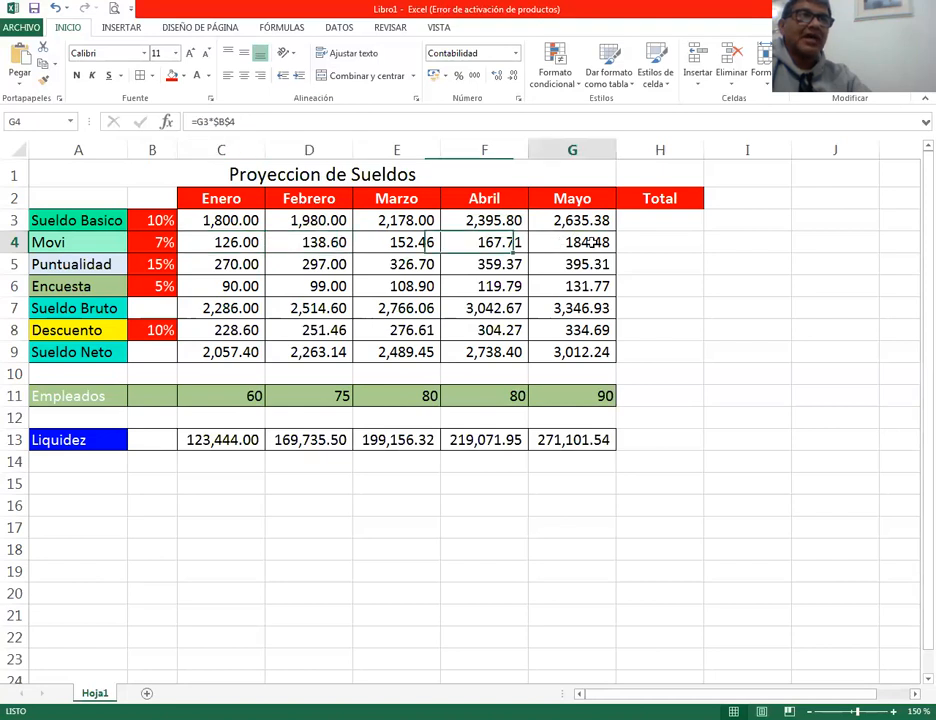
click(228, 266)
click(400, 264)
click(487, 262)
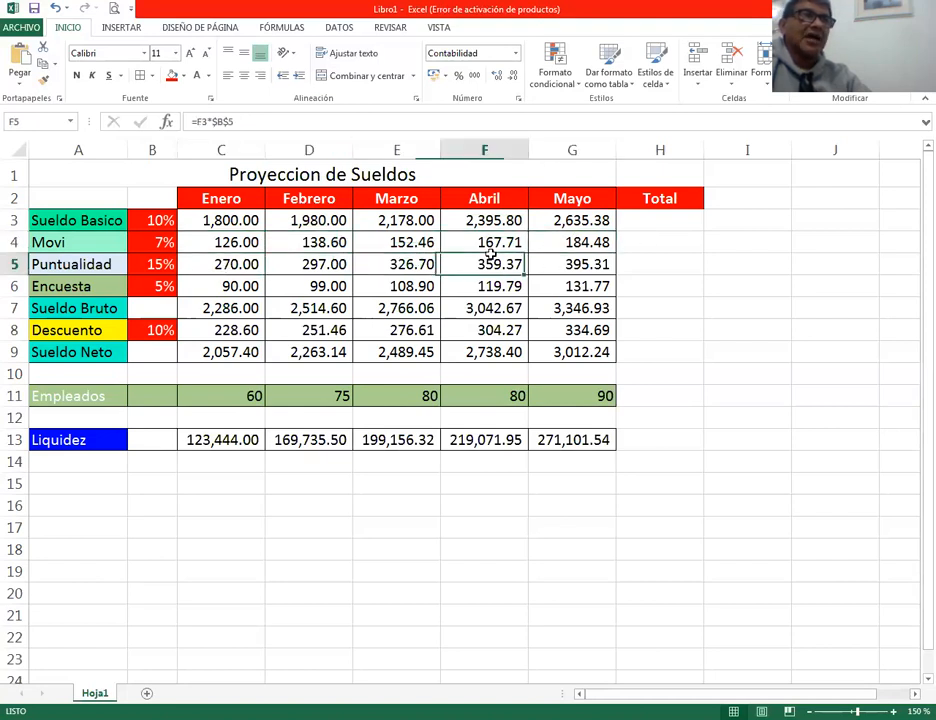
click(235, 288)
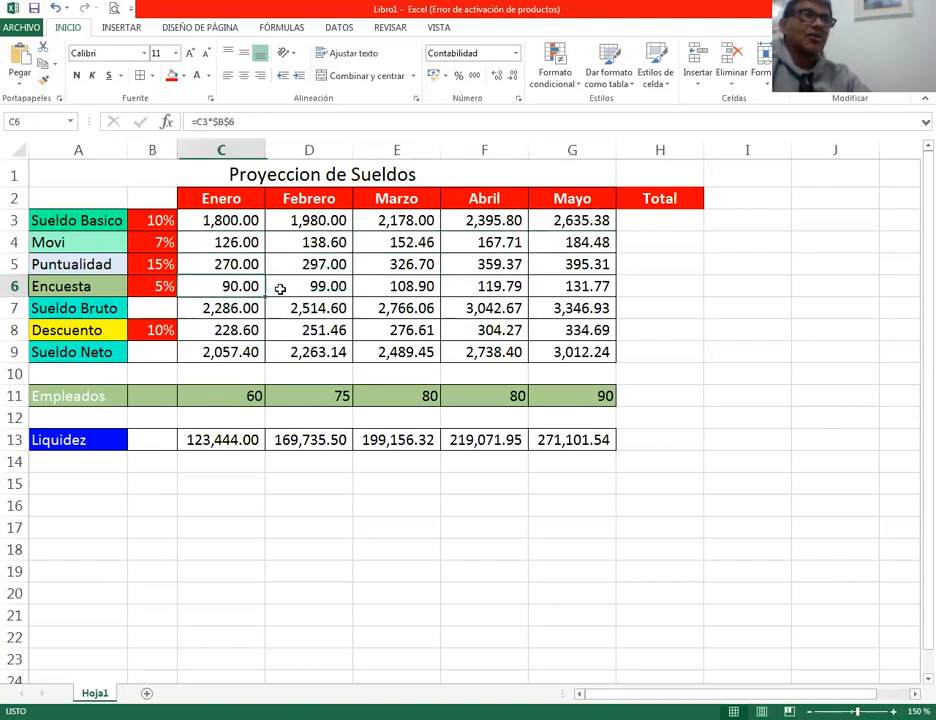
click(631, 284)
Step: Total the Sueldo Basico row from Enero to Mayo in H3 with the formula =SUMA(C3:G3)
click(660, 220)
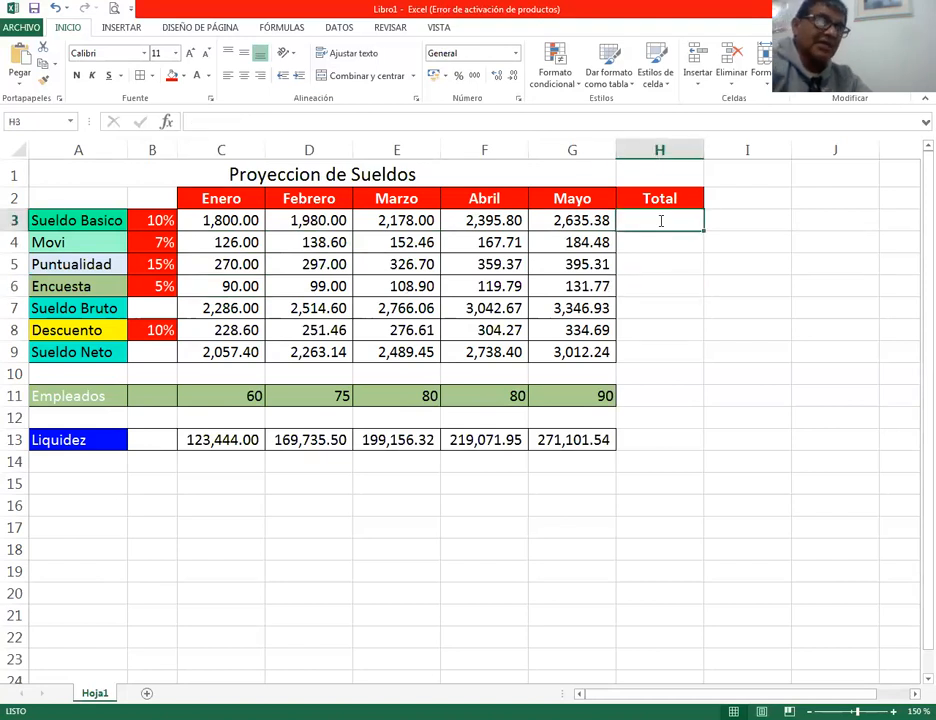
text(=)
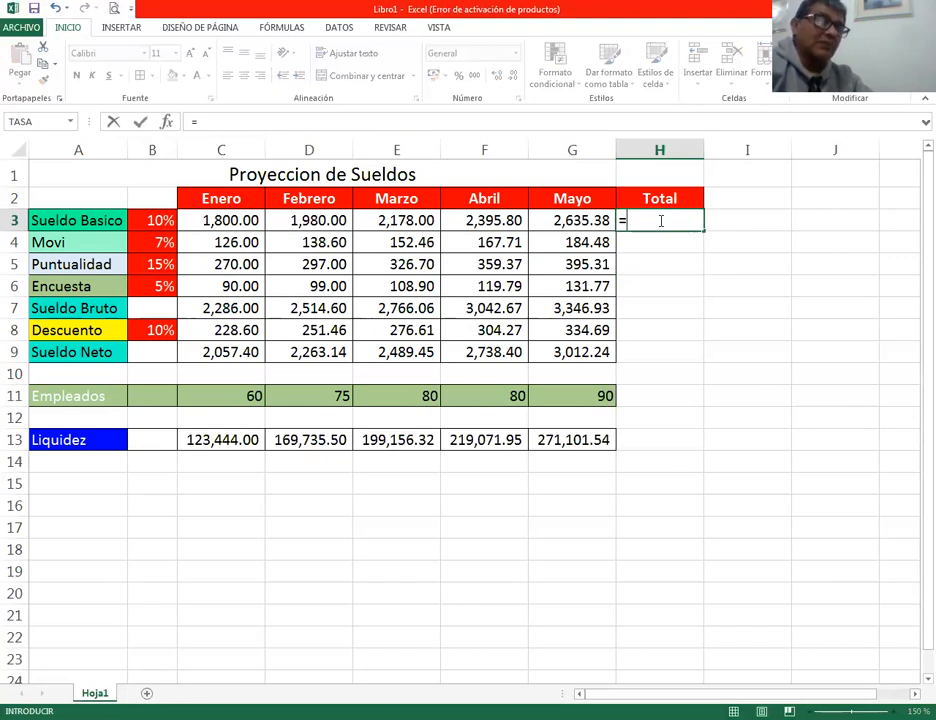
text(suma()
click(249, 220)
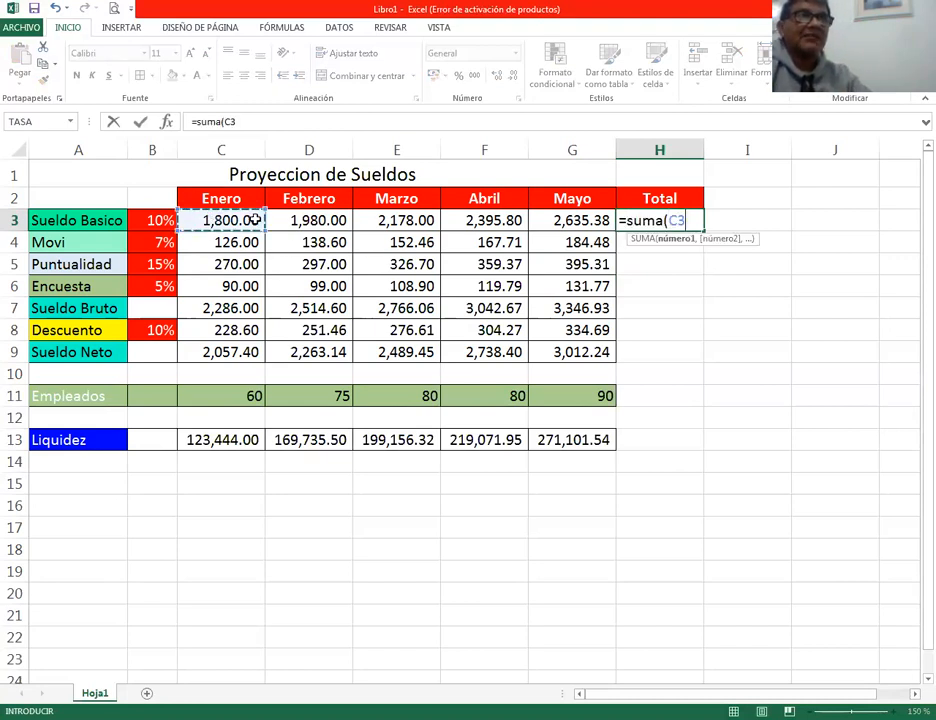
drag(256, 219, 545, 234)
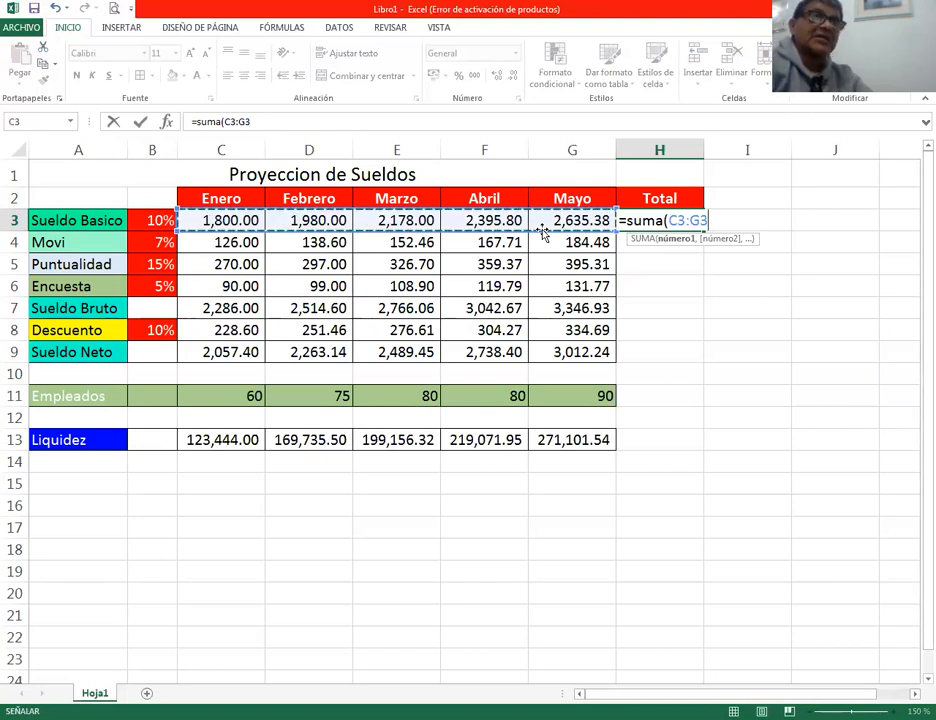
text())
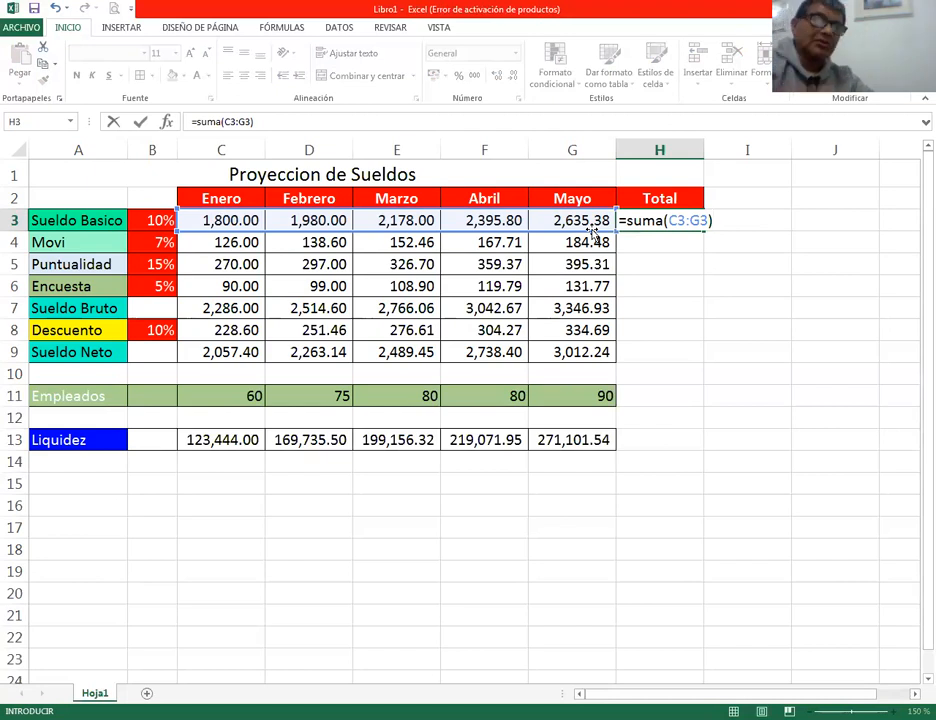
key(Return)
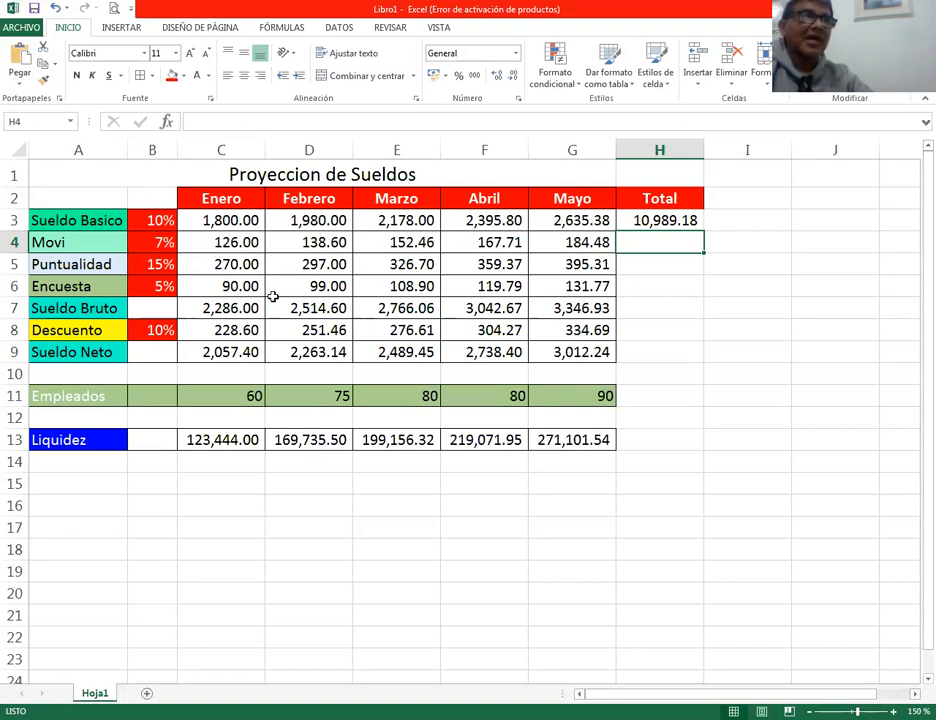
Step: Check the Sueldo Basico total formula in H3 and fill it down to the Movi, Puntualidad and Encuesta rows, through H6
click(664, 218)
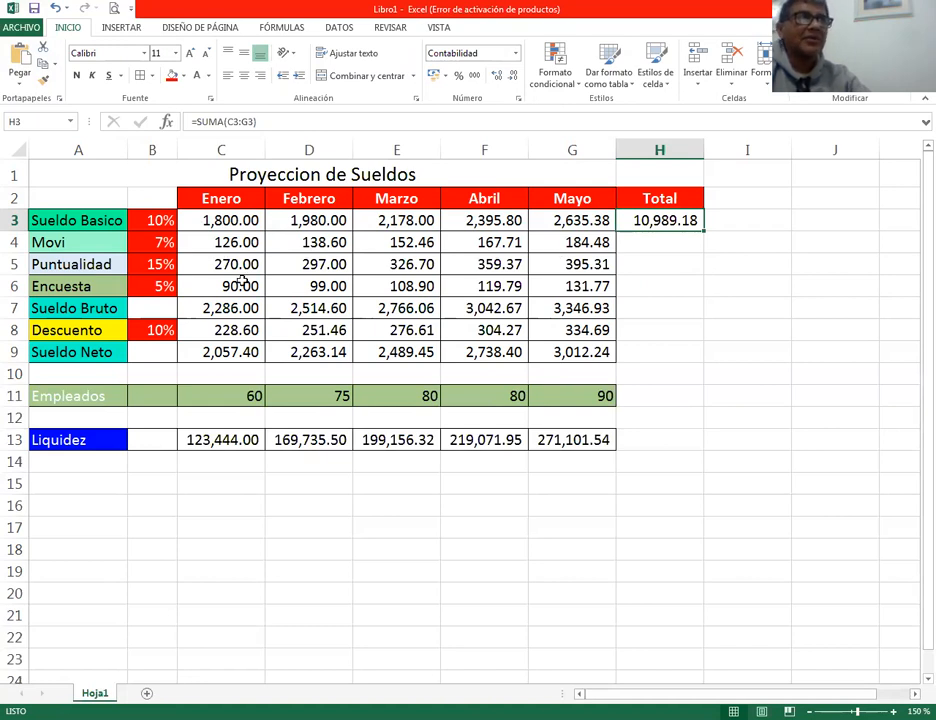
double_click(675, 221)
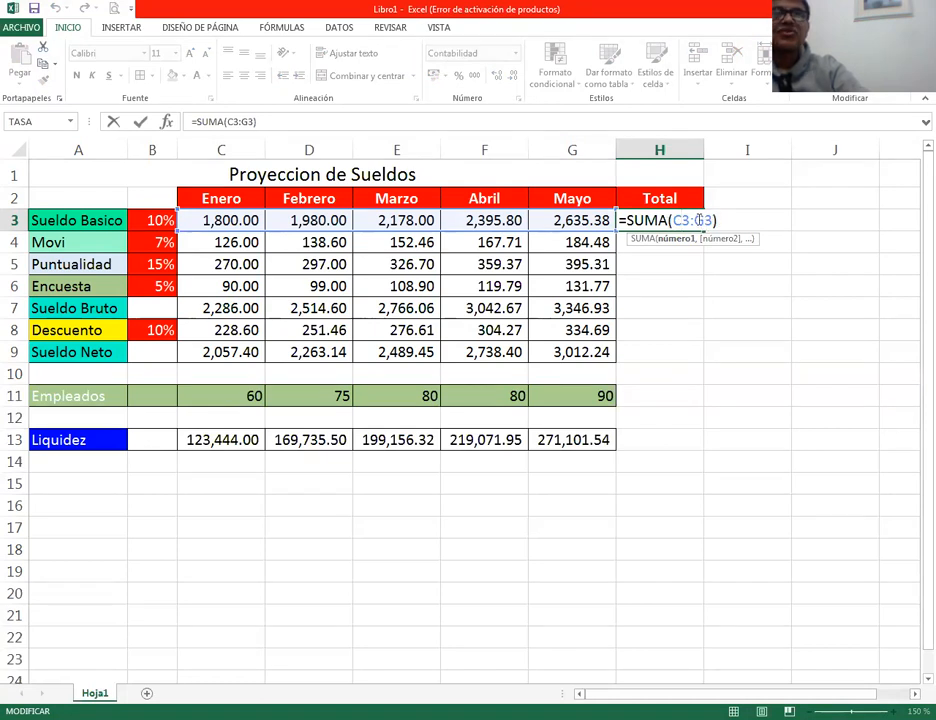
key(Return)
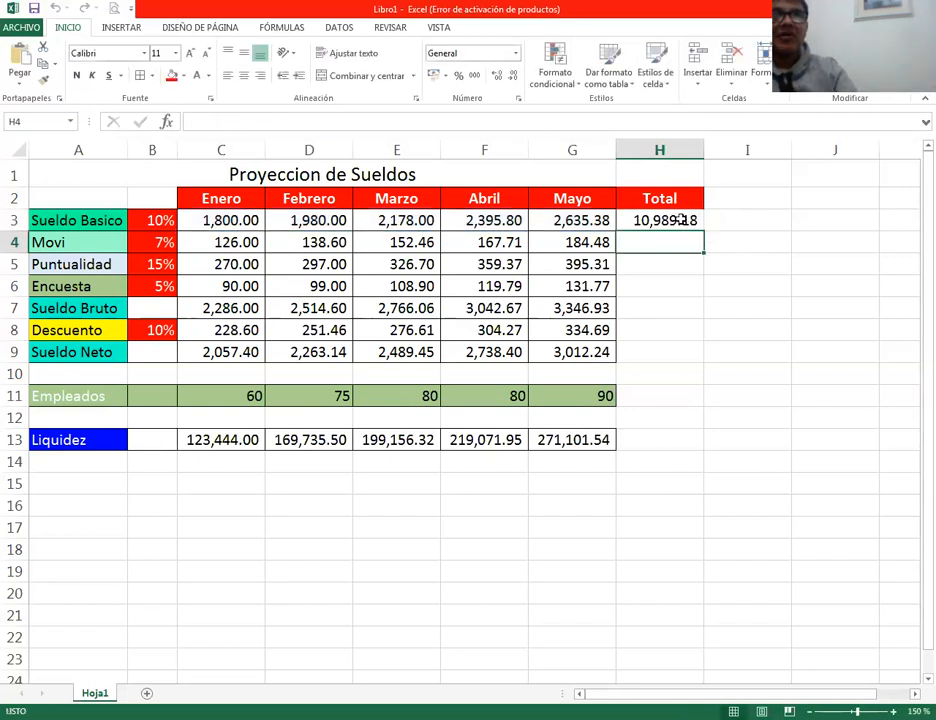
click(680, 220)
drag(704, 231, 705, 293)
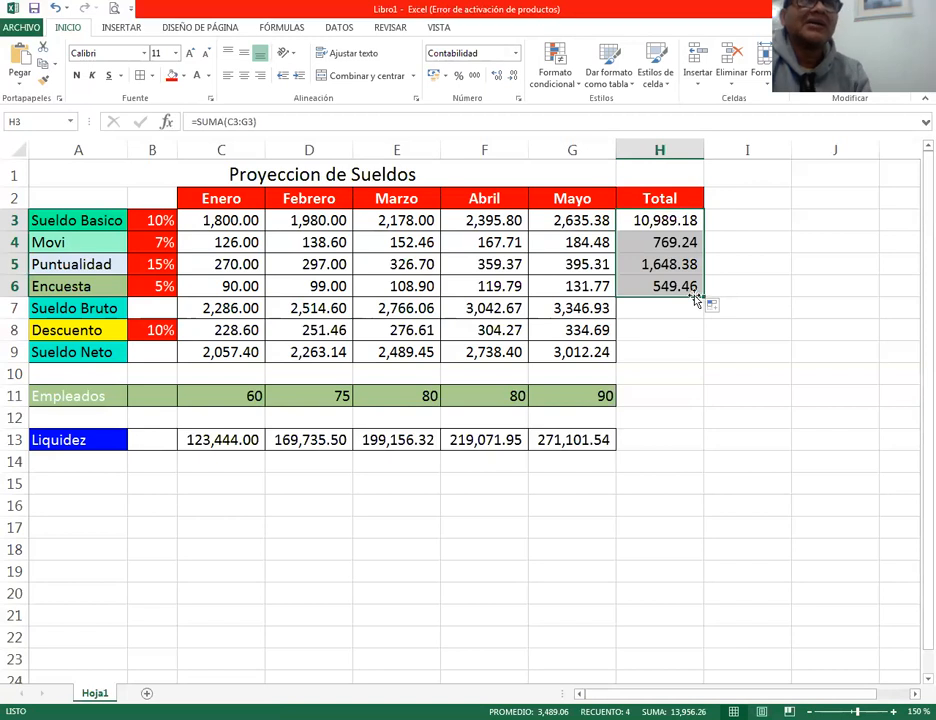
click(762, 307)
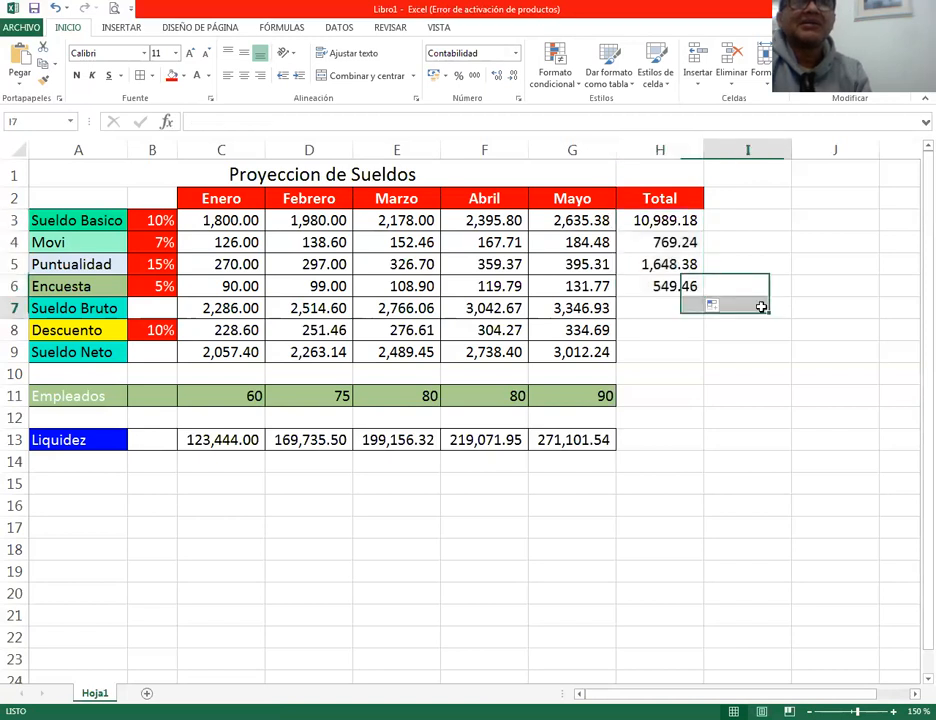
Step: Compare the total formulas in H3 and H4 to see how their relative row references shift, leaving both unchanged
double_click(679, 242)
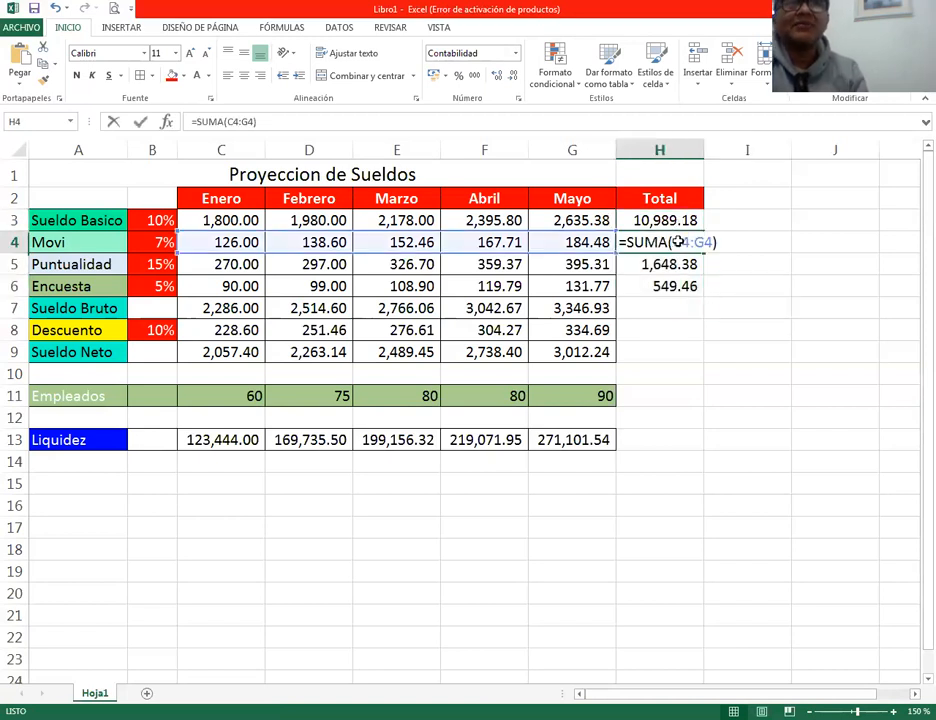
double_click(676, 222)
click(744, 287)
key(Escape)
double_click(679, 242)
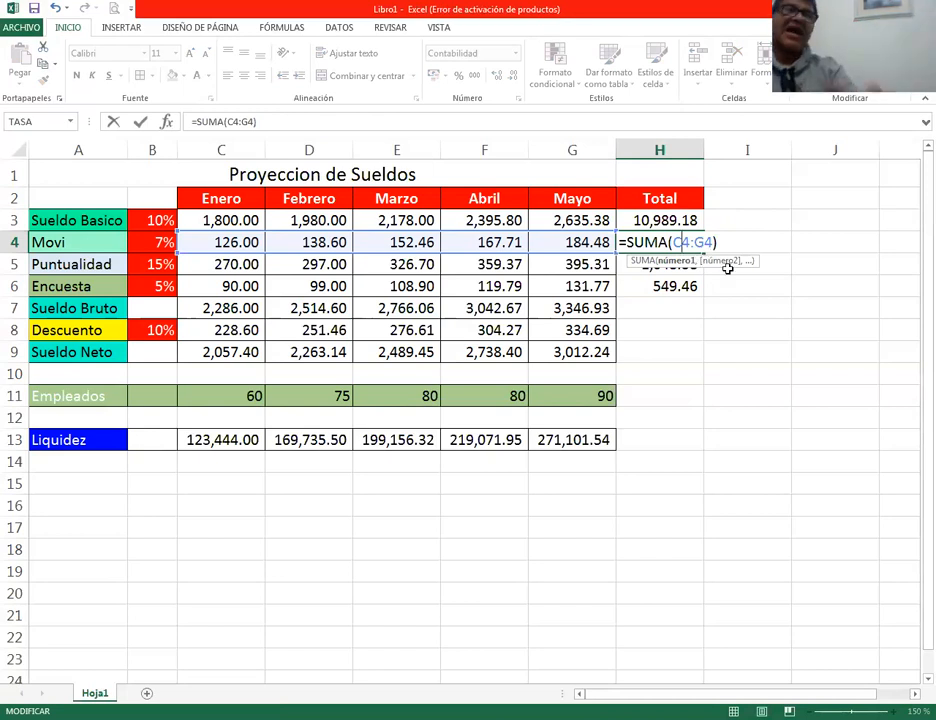
key(Return)
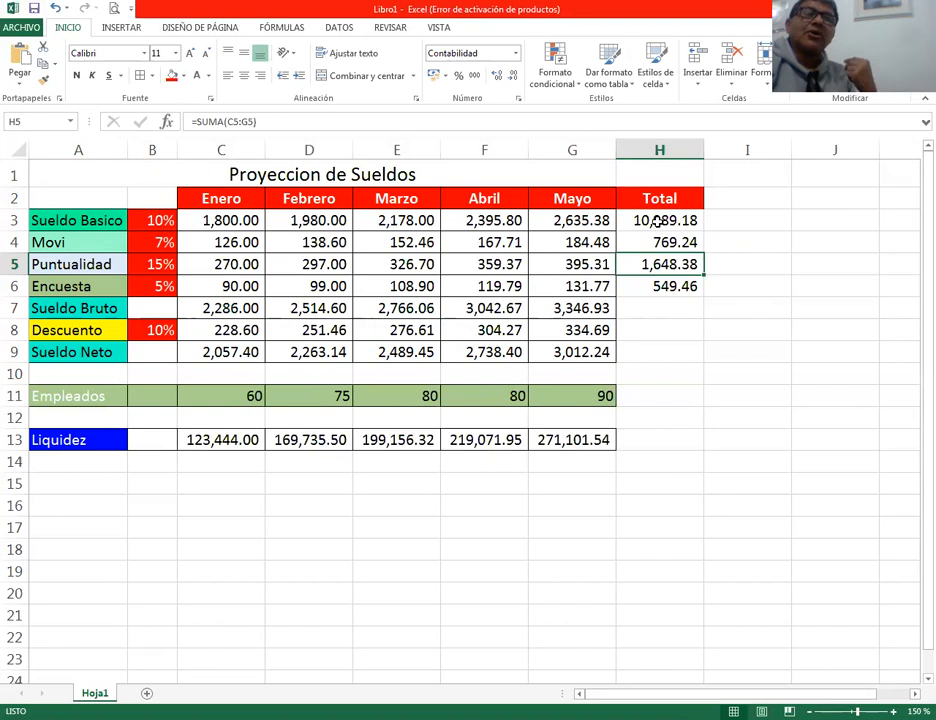
Step: Clear the Total header and its sums in H2:H6, and delete column H from the sheet
drag(658, 196, 659, 284)
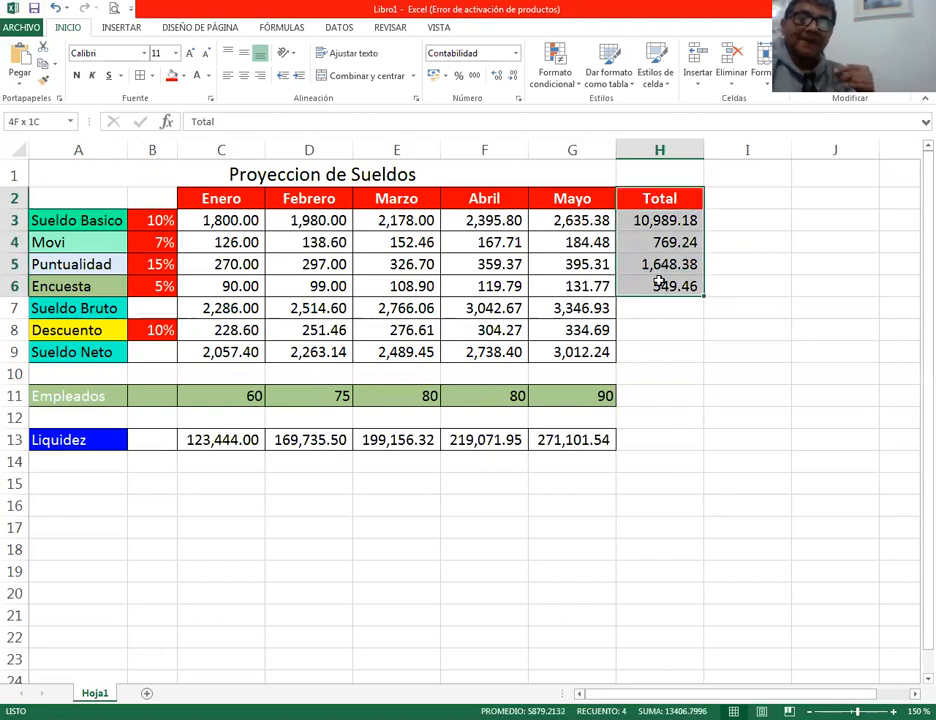
key(Delete)
key(Down)
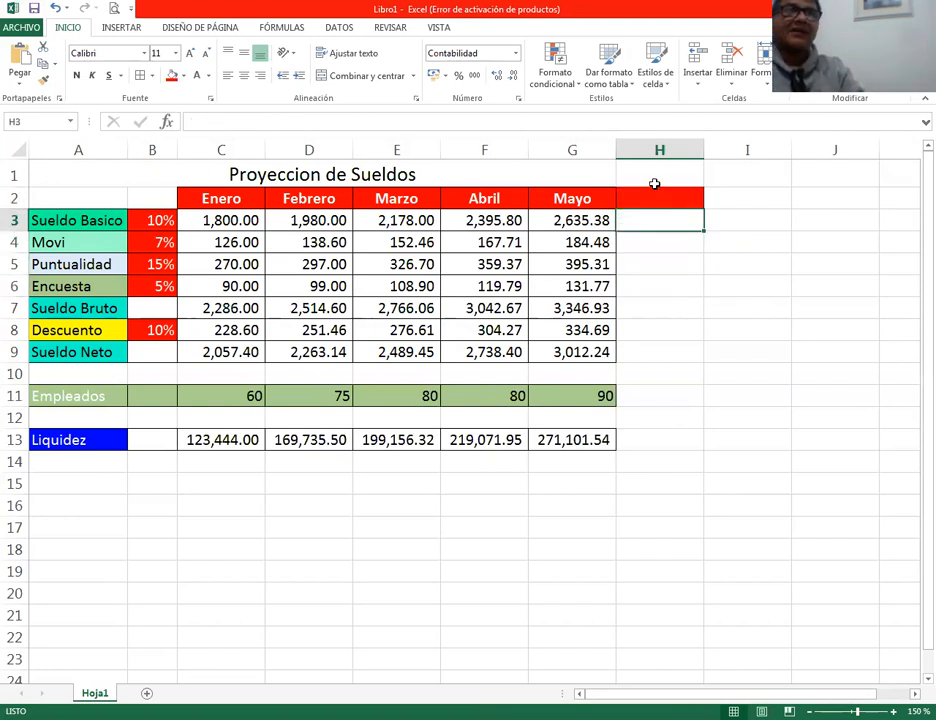
click(650, 148)
right_click(650, 147)
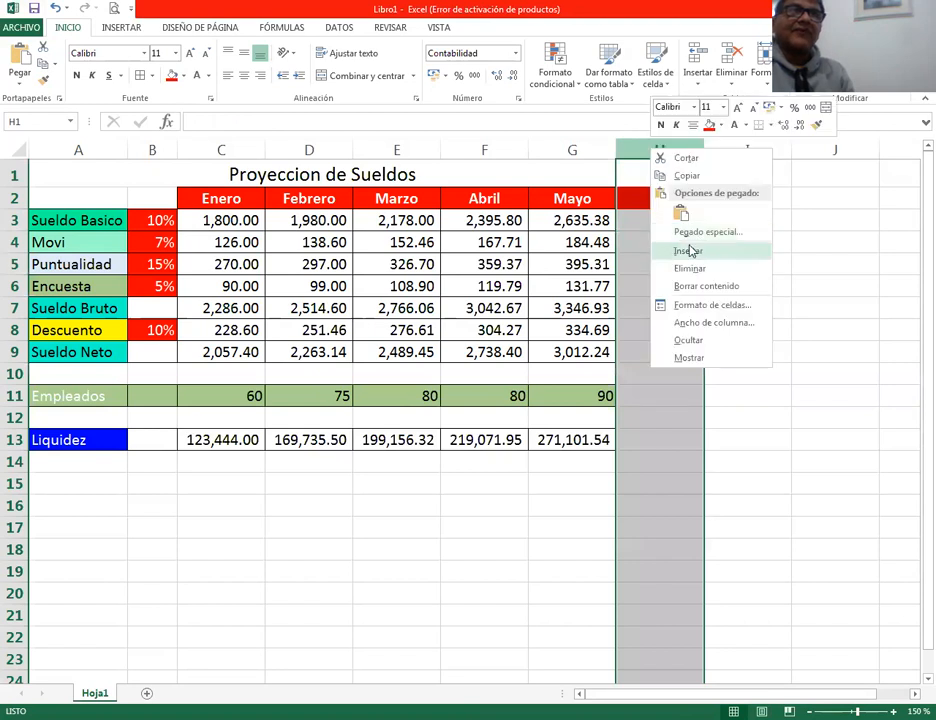
click(690, 268)
click(771, 333)
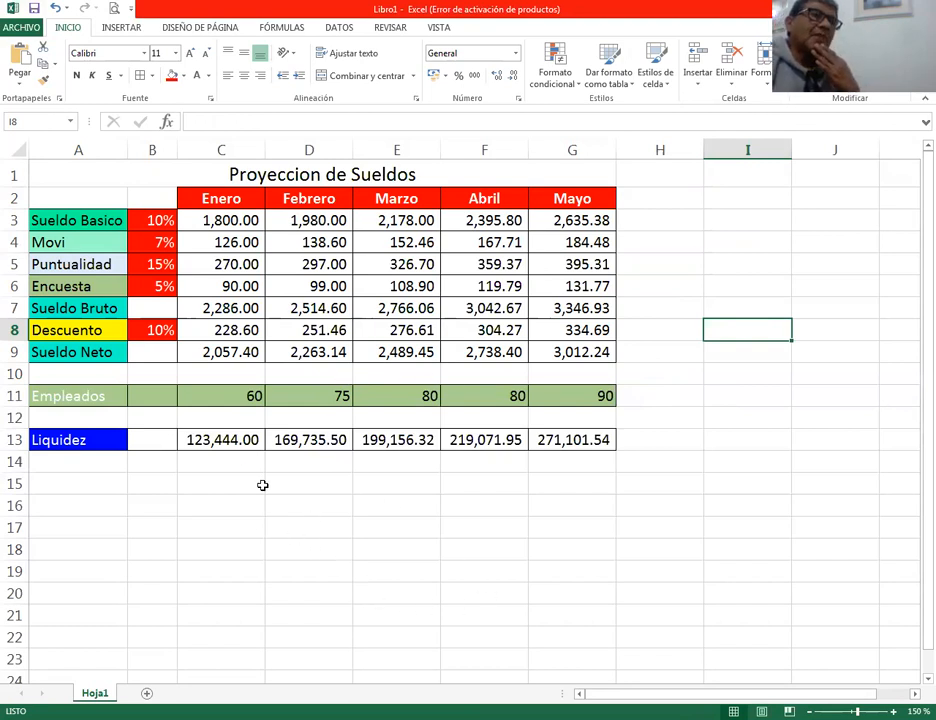
Step: Examine the Enero Movi formula in C4, focusing on its relative reference to C3 and its absolute reference to B4
click(221, 242)
double_click(215, 244)
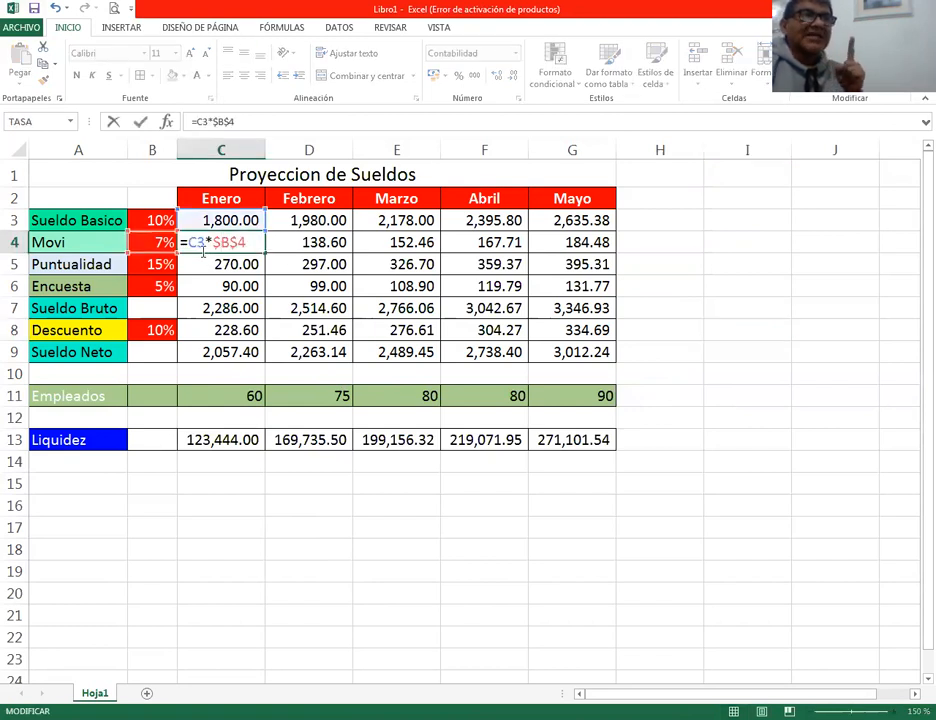
drag(205, 245, 197, 244)
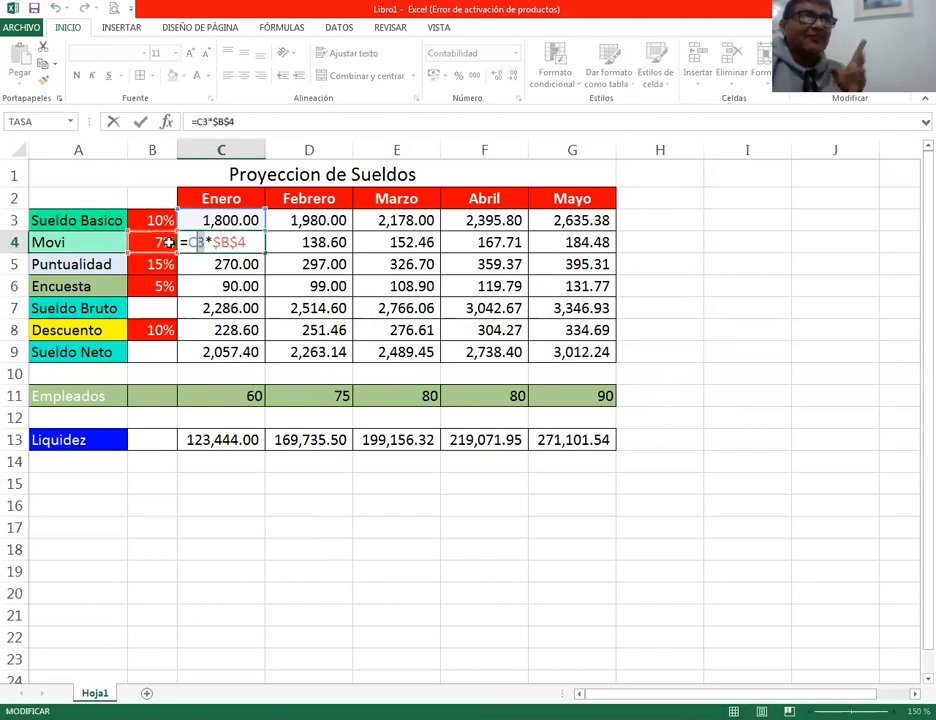
key(Return)
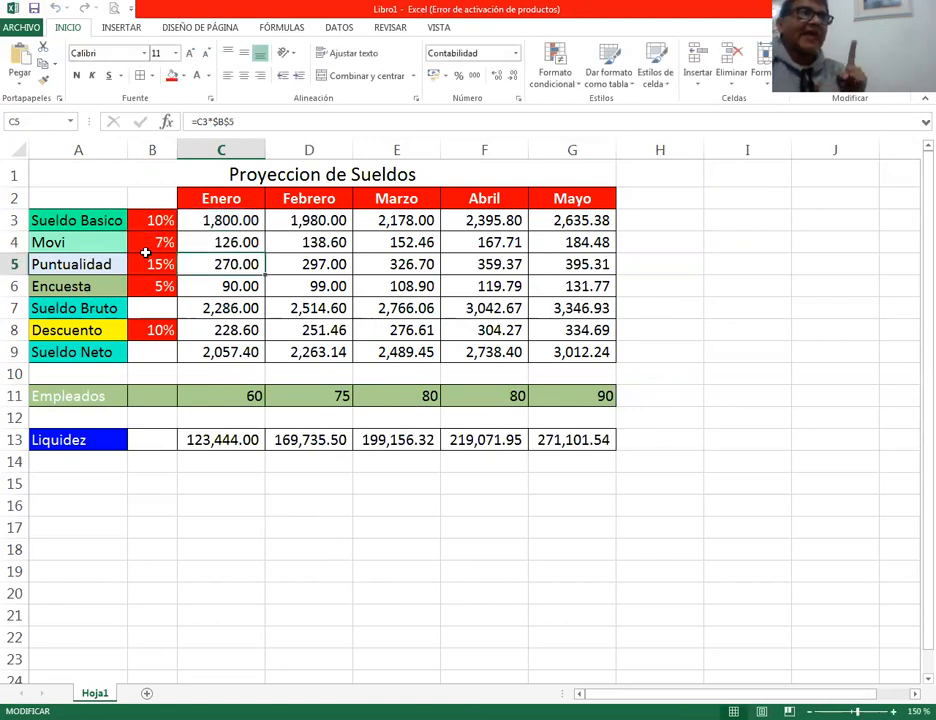
click(249, 240)
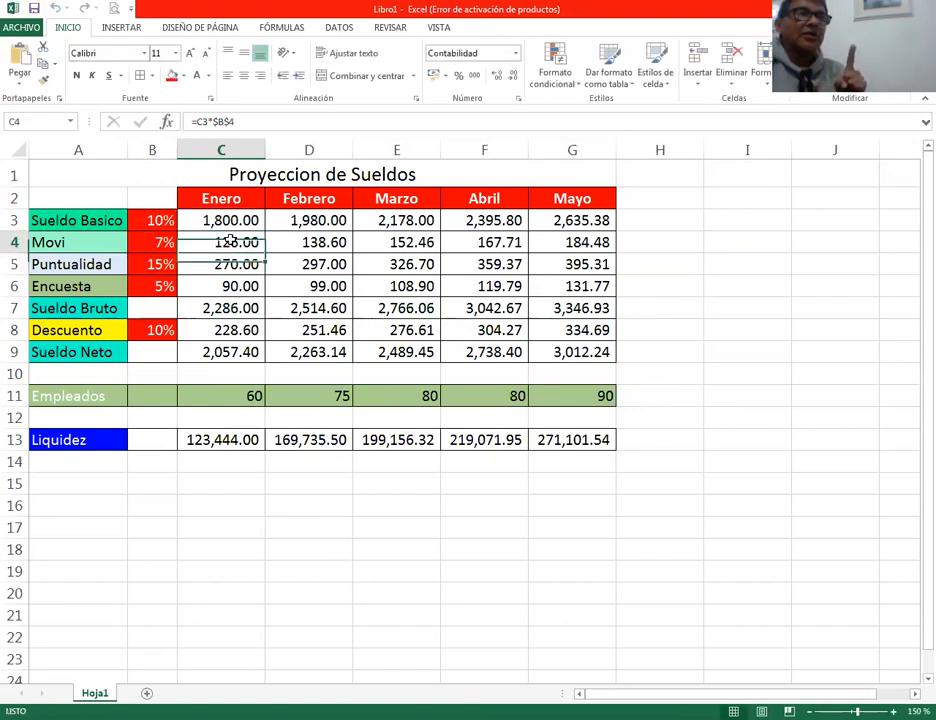
double_click(190, 245)
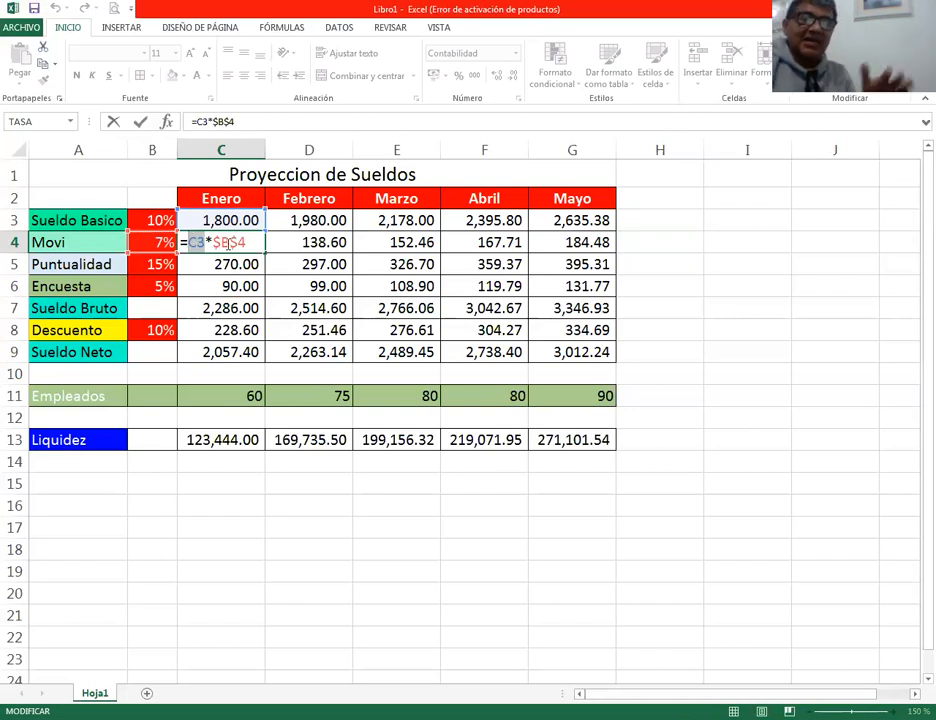
key(Return)
Step: Compare the Movi formulas for Enero in C4 and Febrero in D4, checking which references shift and which stay fixed
click(228, 242)
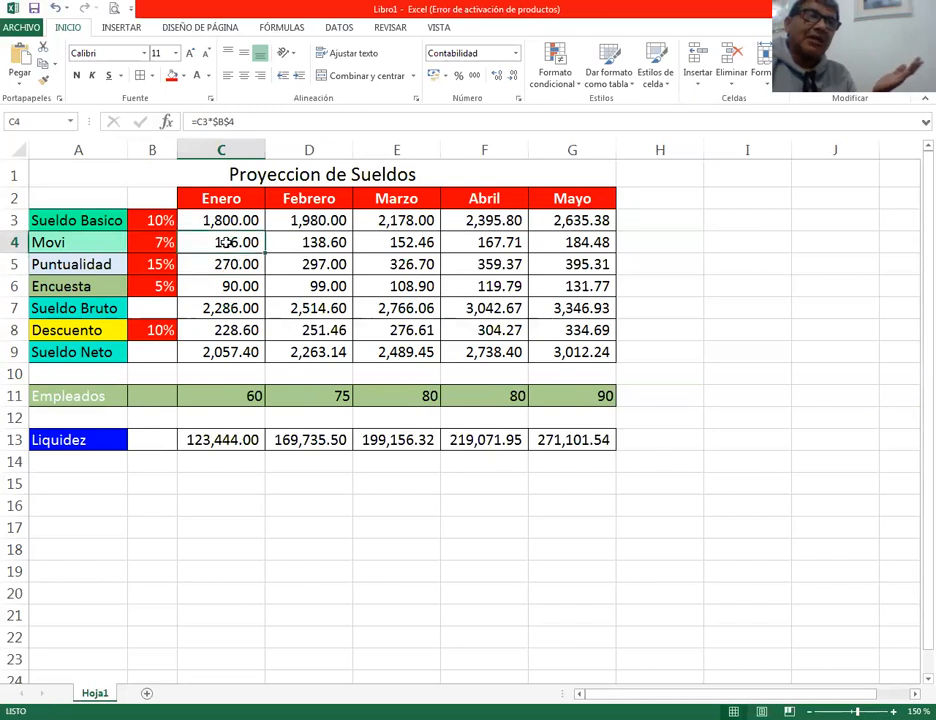
double_click(228, 242)
key(Return)
click(327, 242)
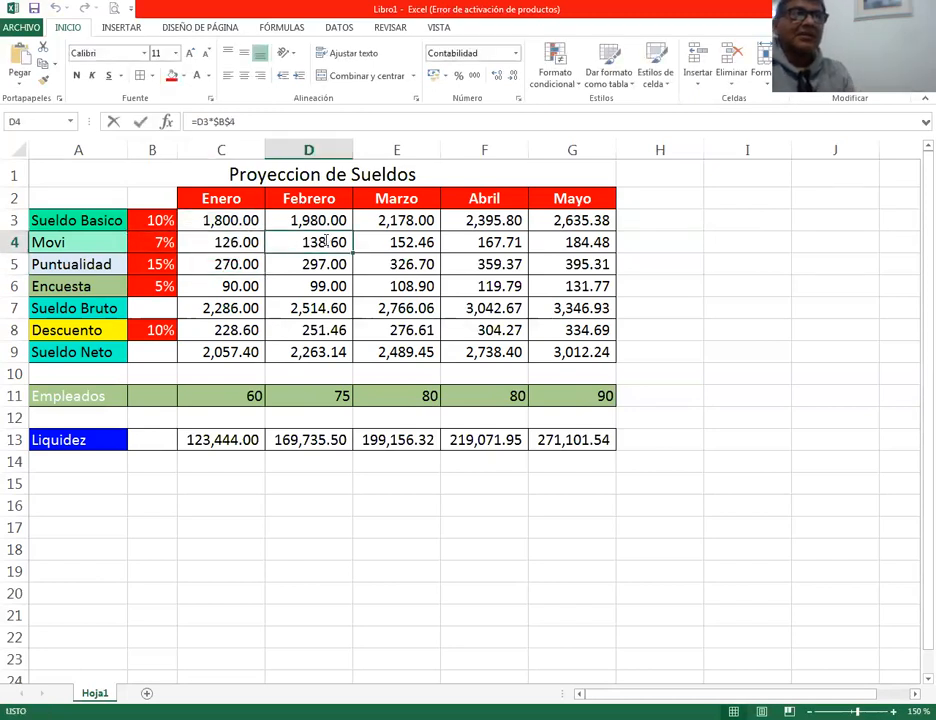
double_click(327, 242)
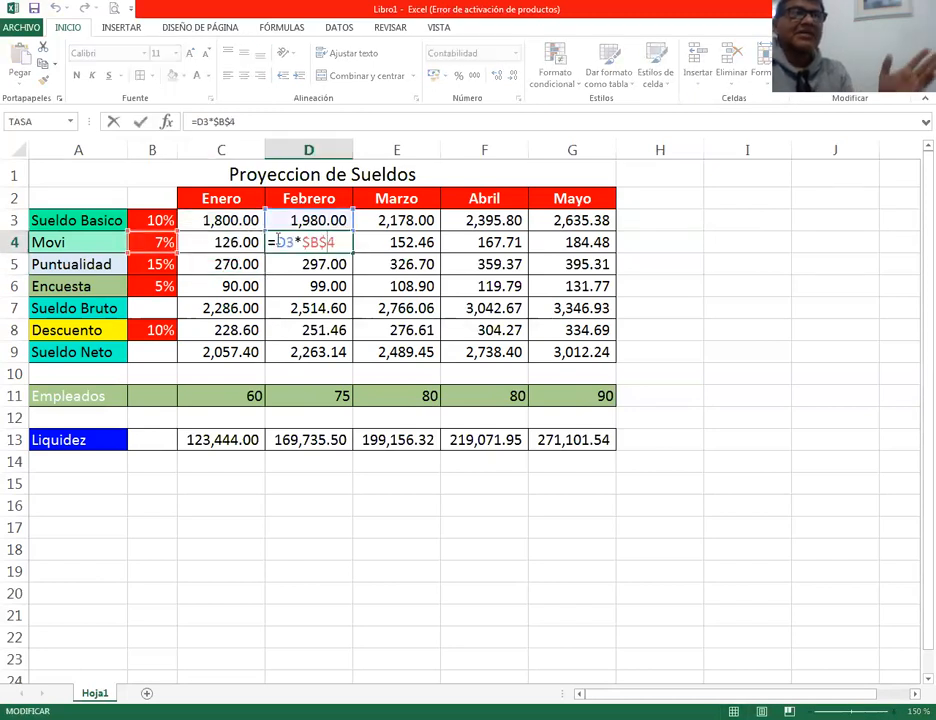
key(Return)
click(248, 244)
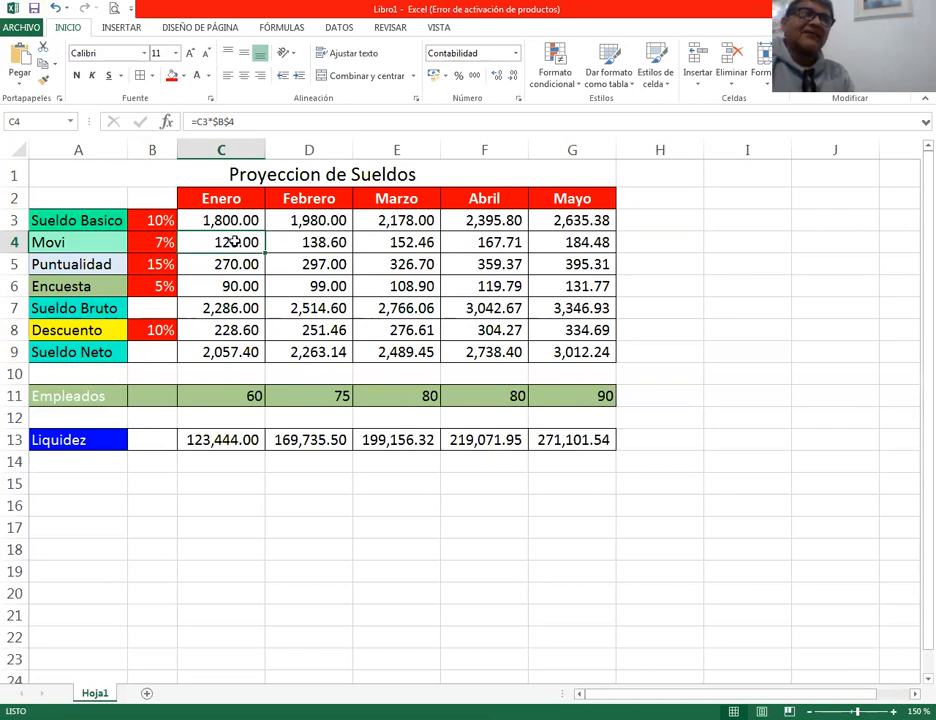
double_click(232, 242)
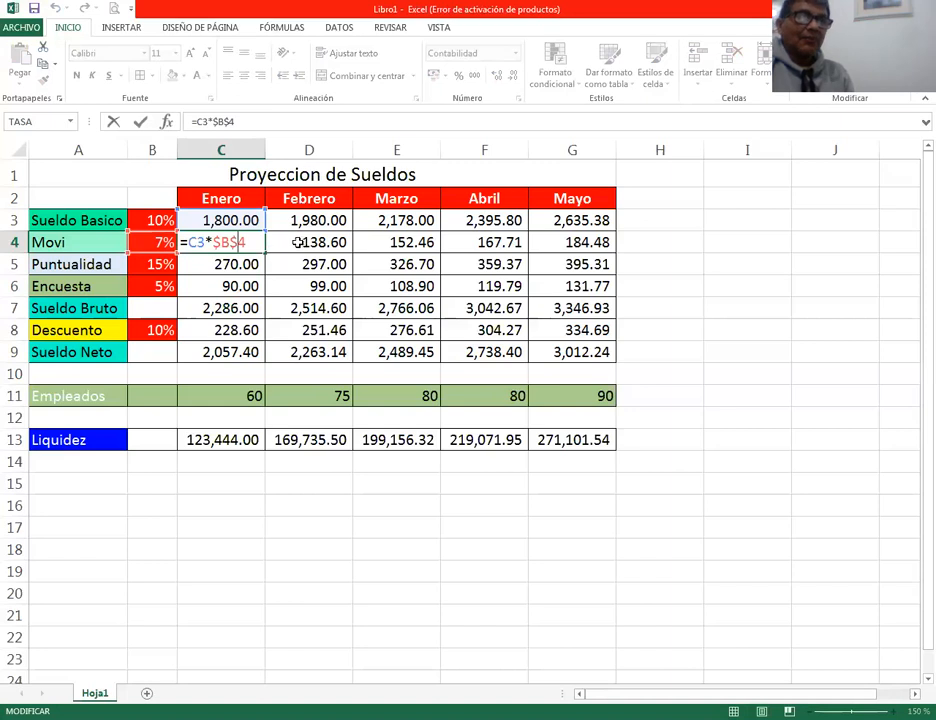
key(Return)
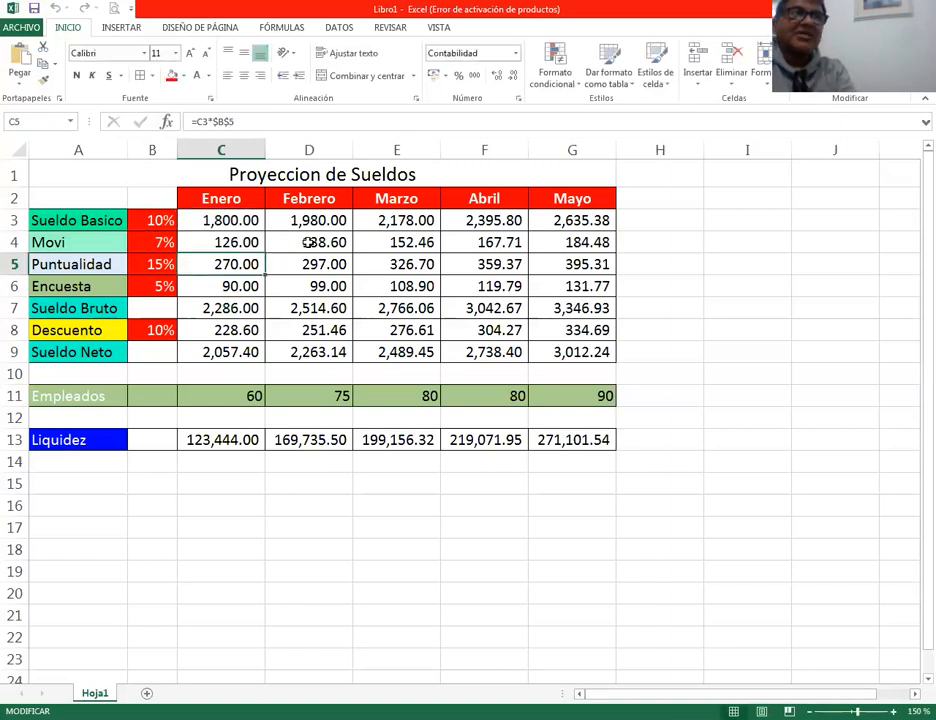
double_click(296, 242)
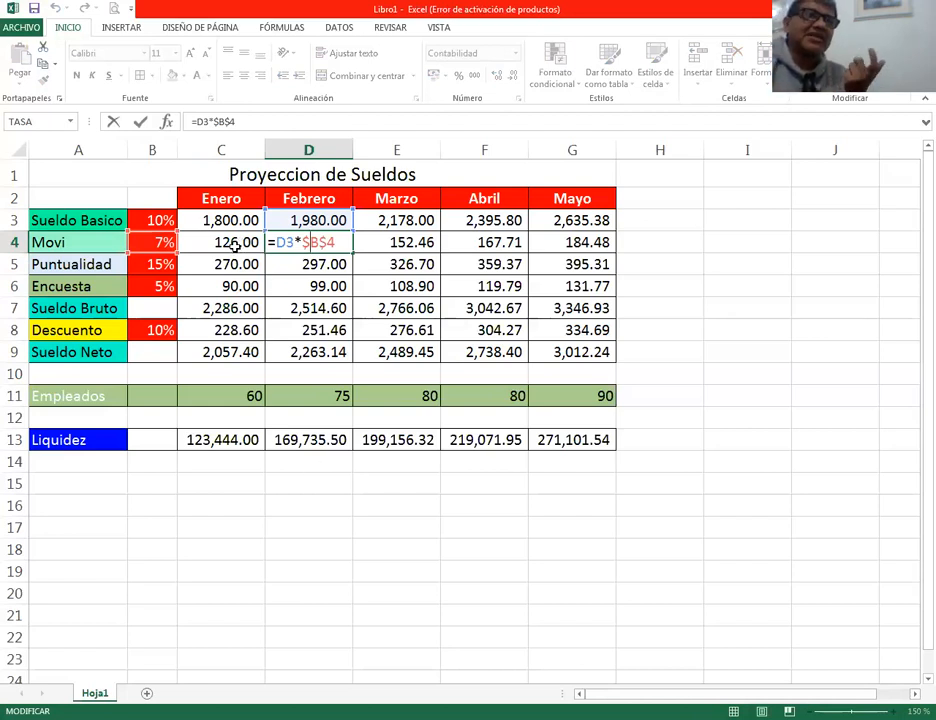
double_click(230, 243)
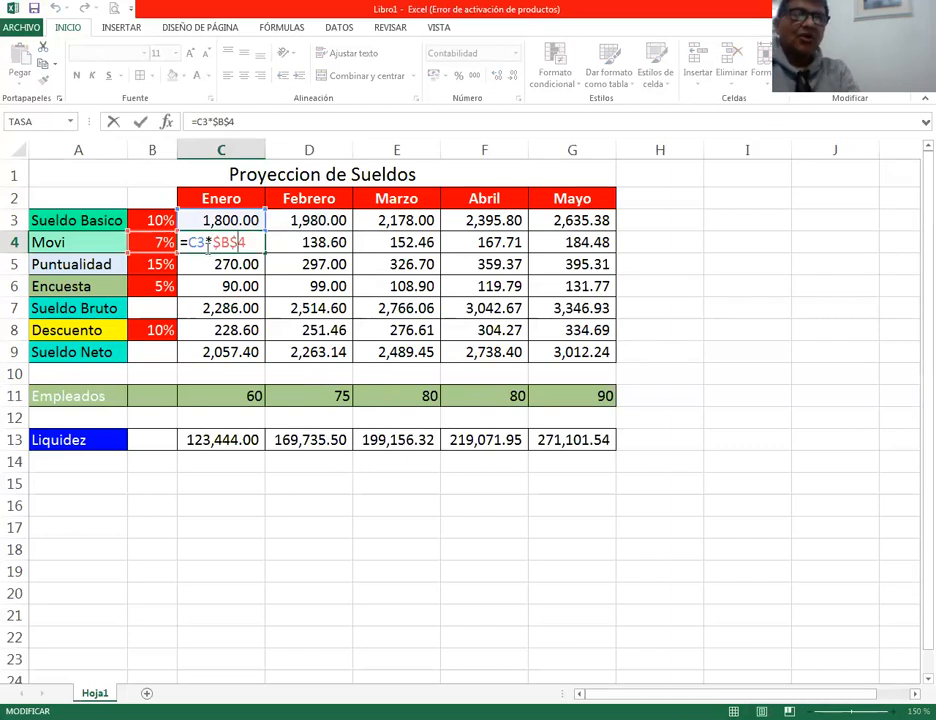
Step: Reopen the Enero Movi formula in C4 and highlight its absolute reference $B$4, leaving the formula as it is
key(Return)
double_click(207, 243)
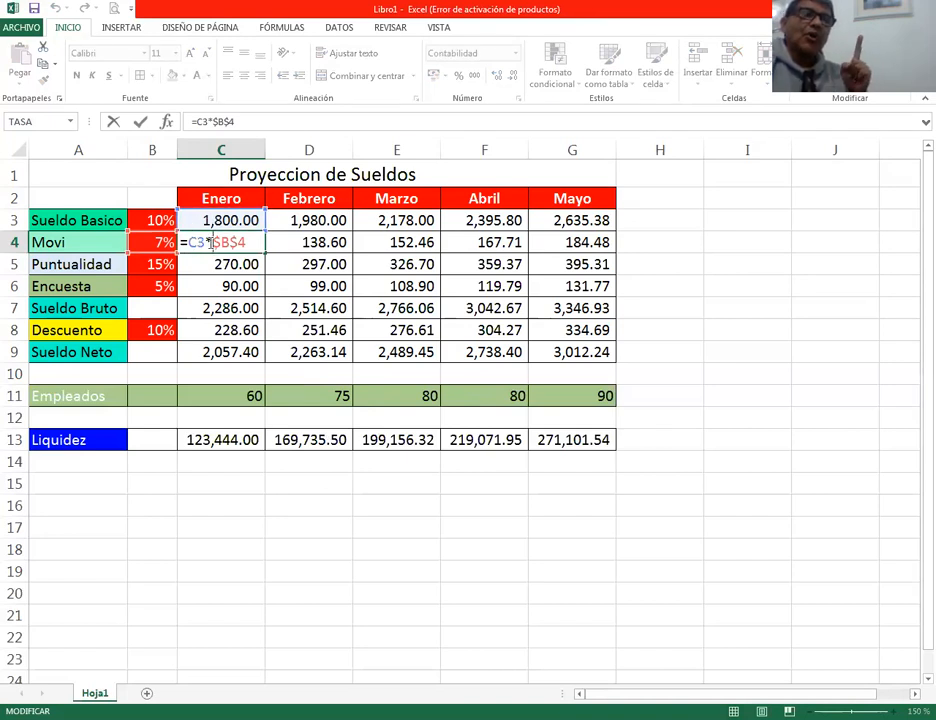
drag(243, 243, 228, 241)
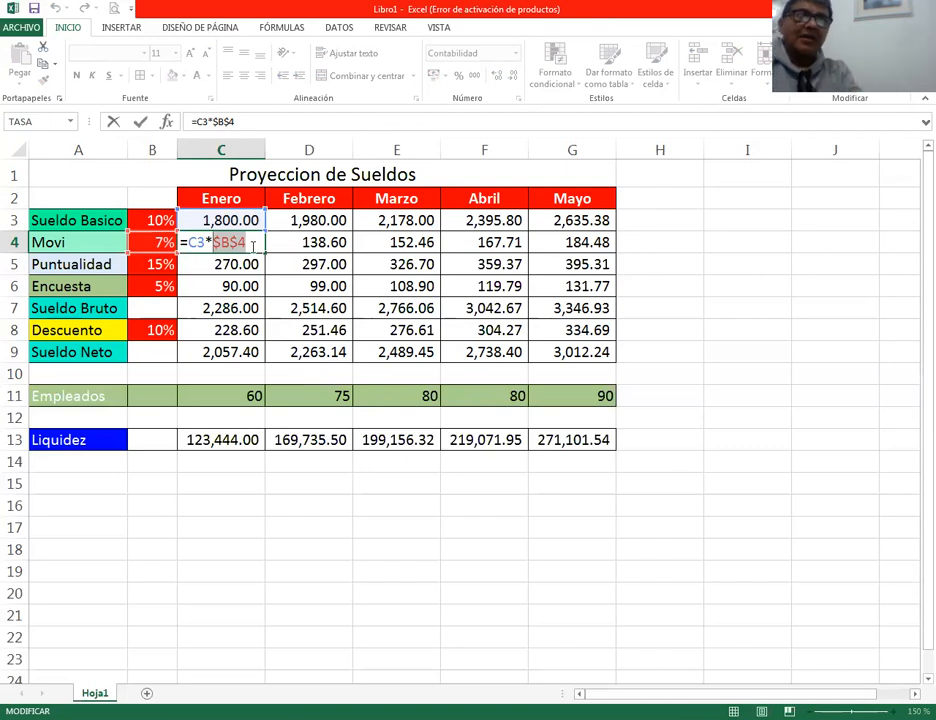
key(Return)
Step: Fill the Enero Movi formula from C4 across to Febrero in D4, and inspect the references in the copied formula
click(250, 247)
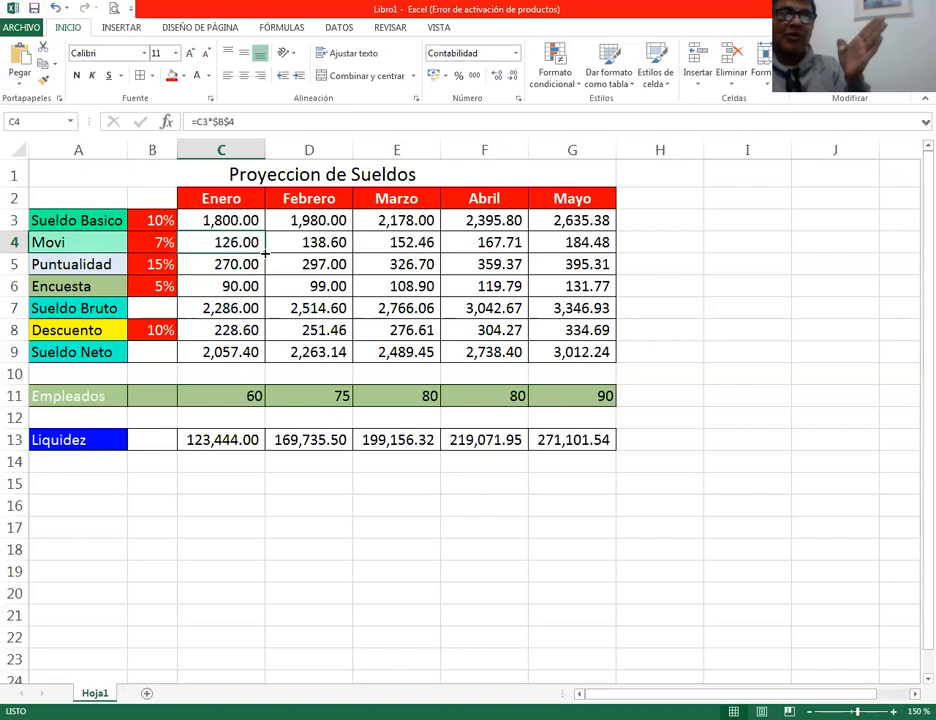
drag(265, 254, 328, 254)
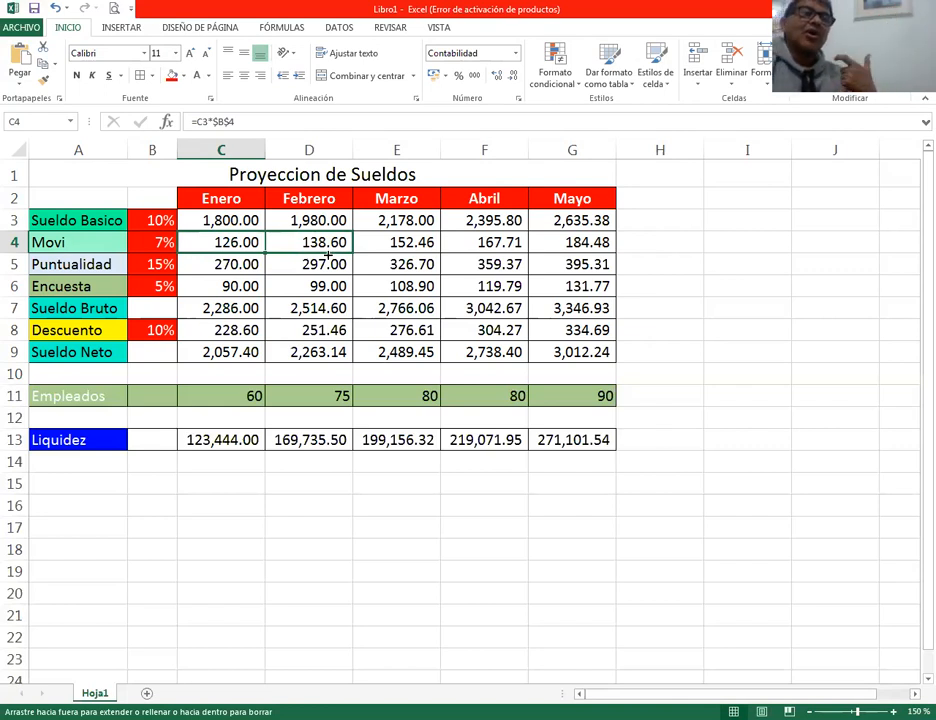
drag(328, 254, 328, 243)
click(330, 242)
double_click(330, 242)
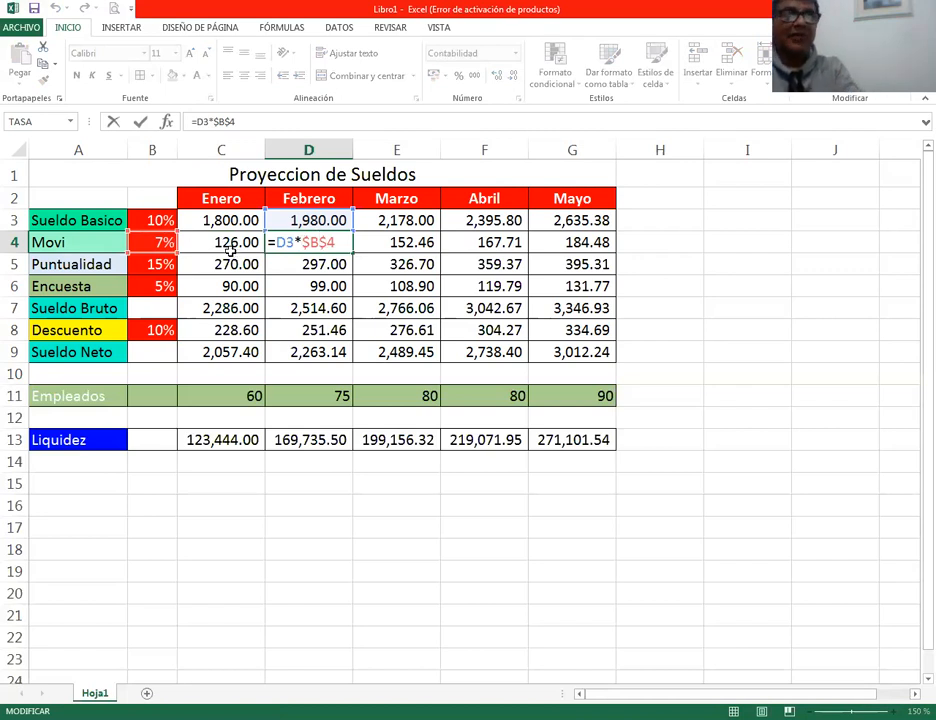
key(Return)
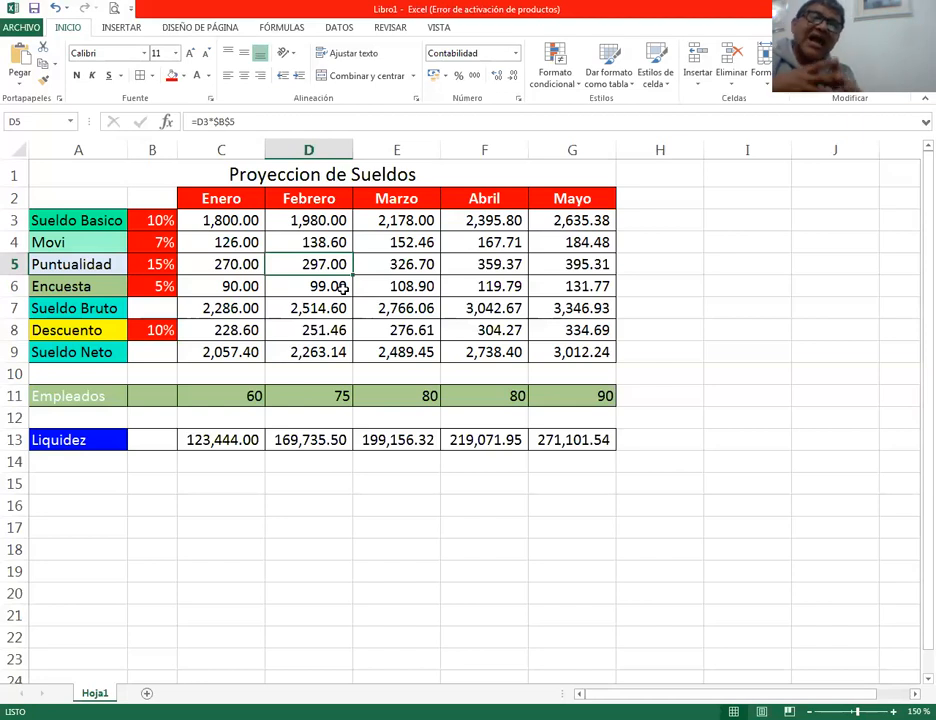
Step: Compare the Enero formulas for Movi in C4 and Puntualidad in C5, checking the absolute percentage reference each one uses
double_click(243, 240)
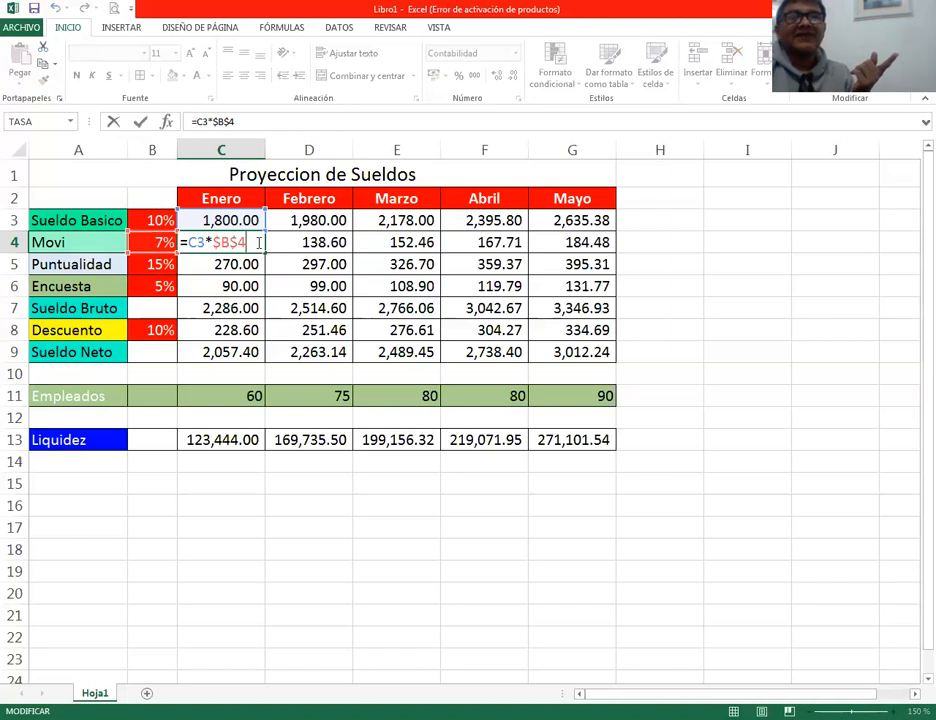
key(Return)
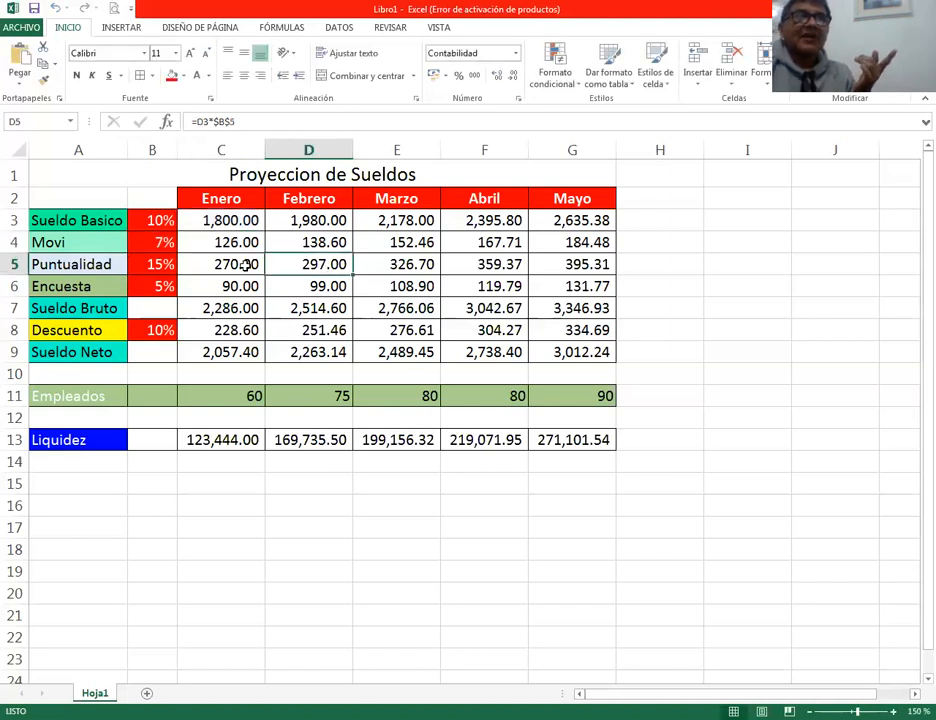
double_click(242, 264)
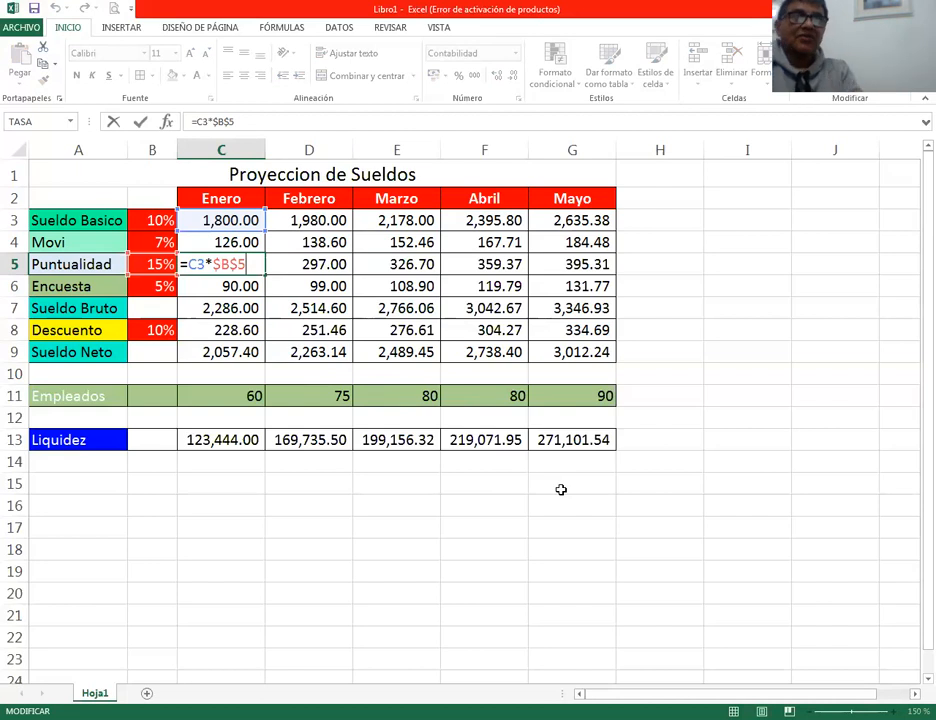
key(Return)
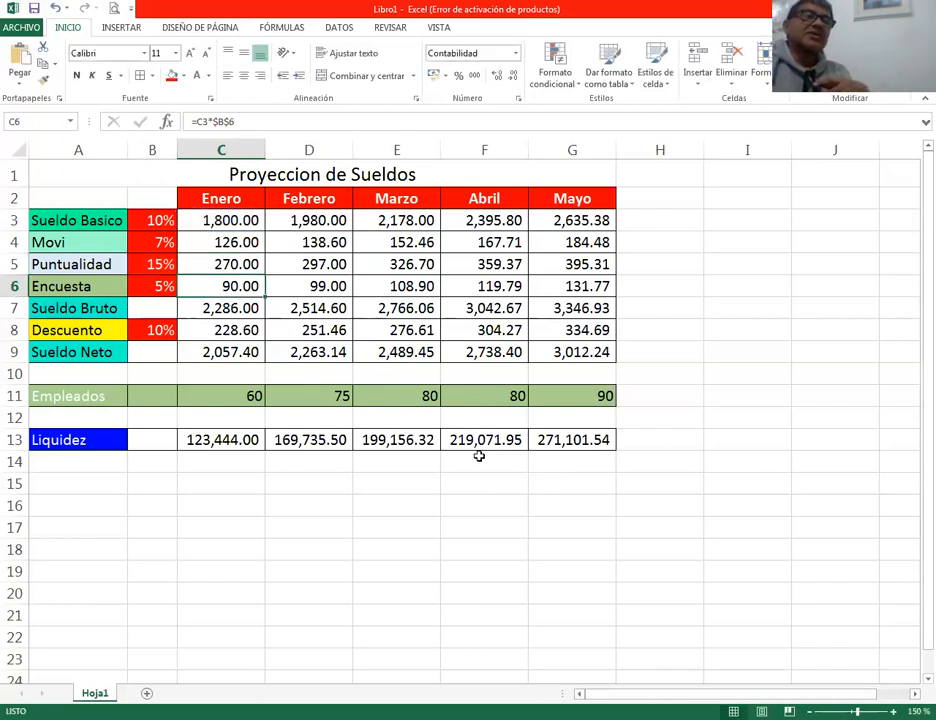